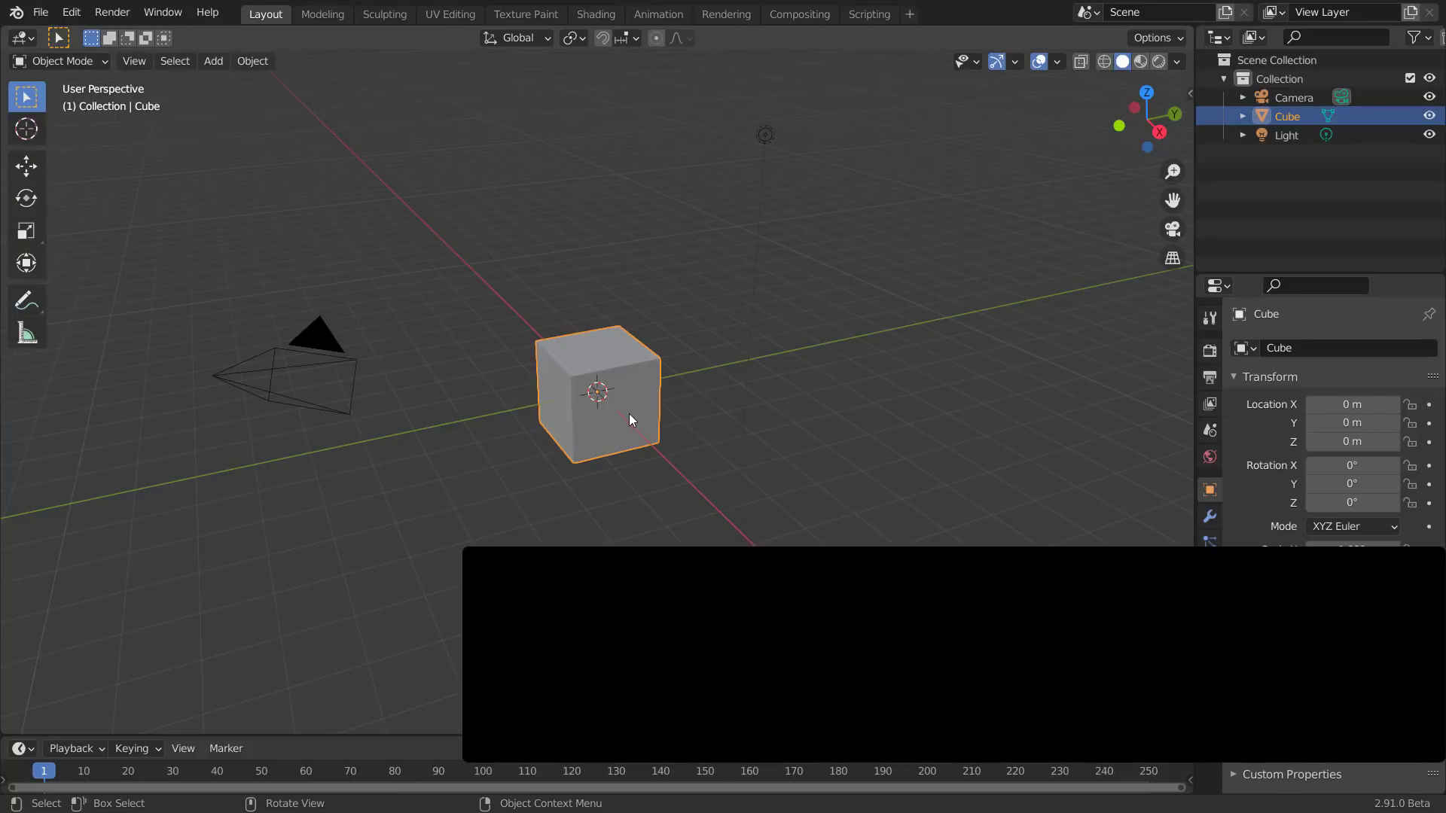
Subdivide the default cube's mesh and enable Collision physics on the cube
{"action": "key", "text": "Tab"}
{"action": "key", "text": "F3"}
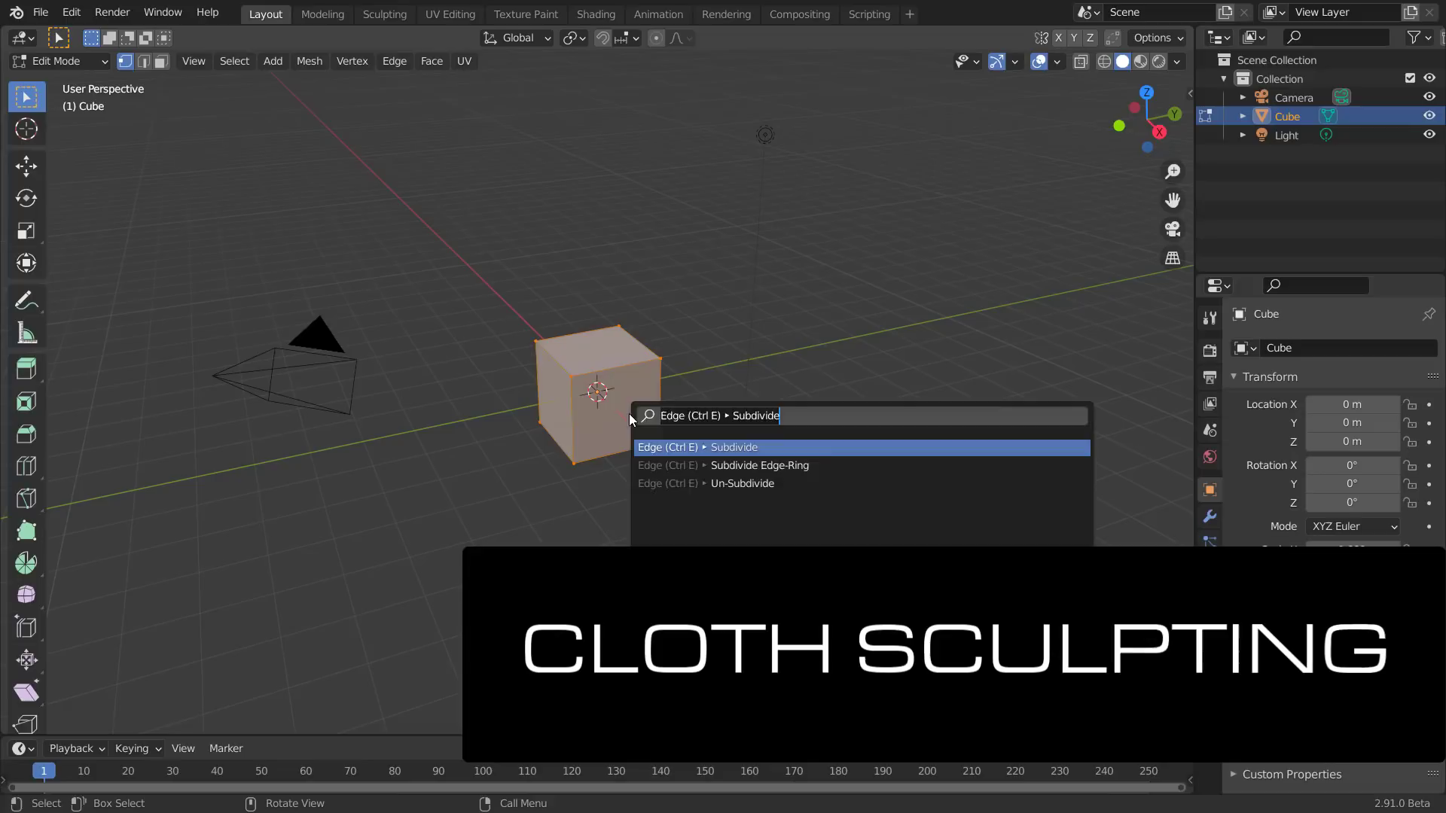
{"action": "key", "text": "Return"}
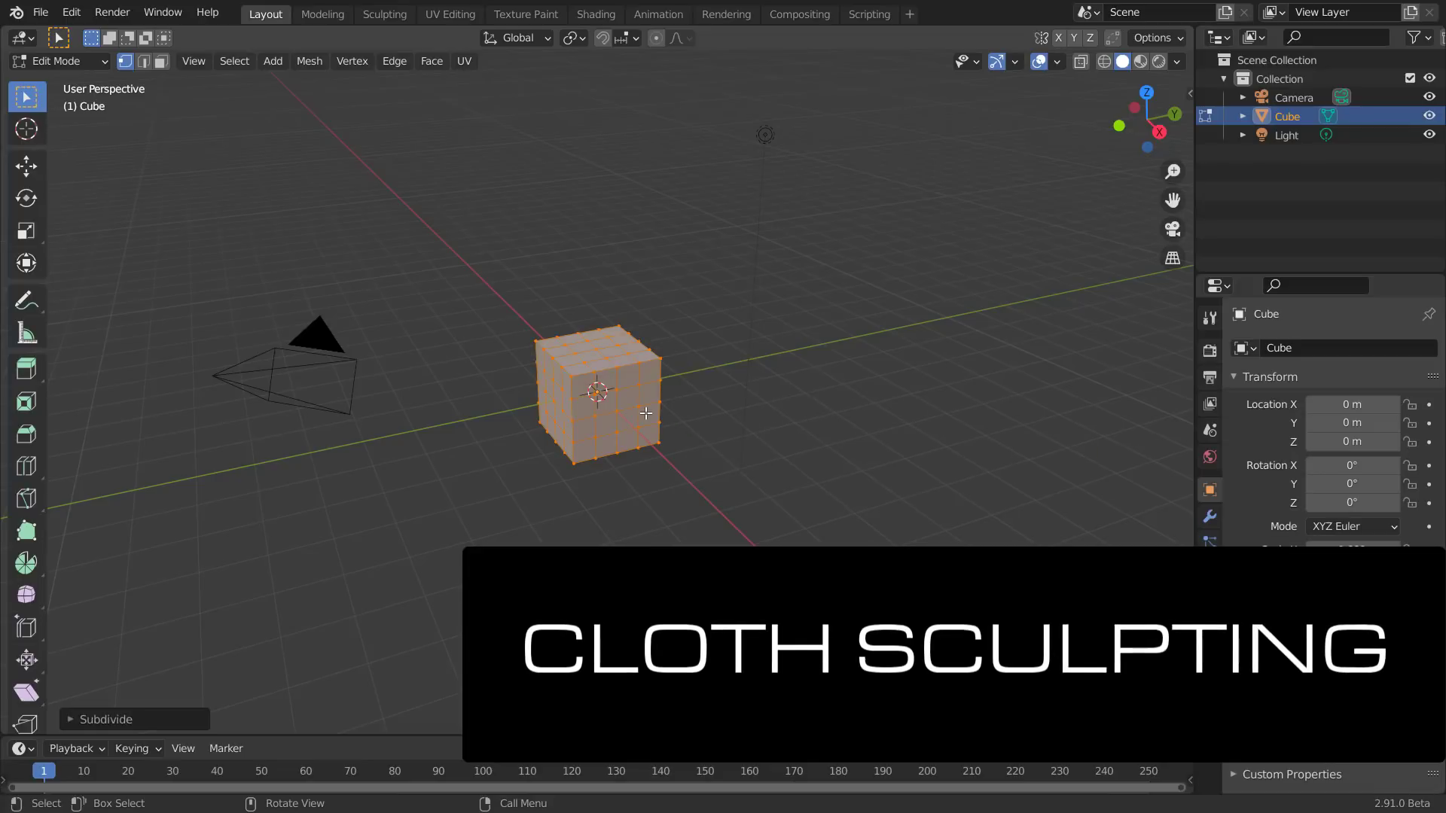
{"action": "key", "text": "Tab"}
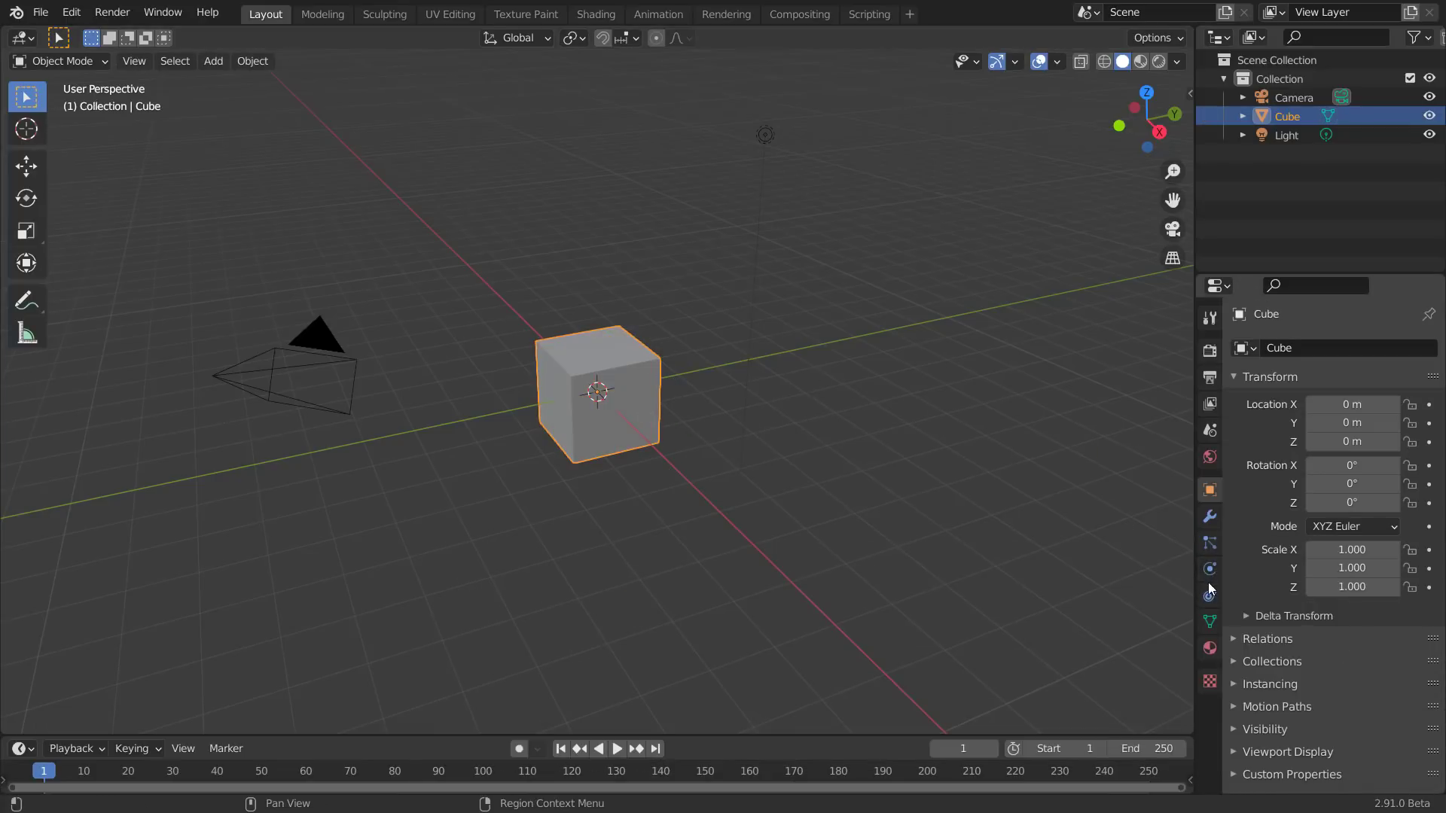
{"action": "left_click", "coordinate": [1210, 572]}
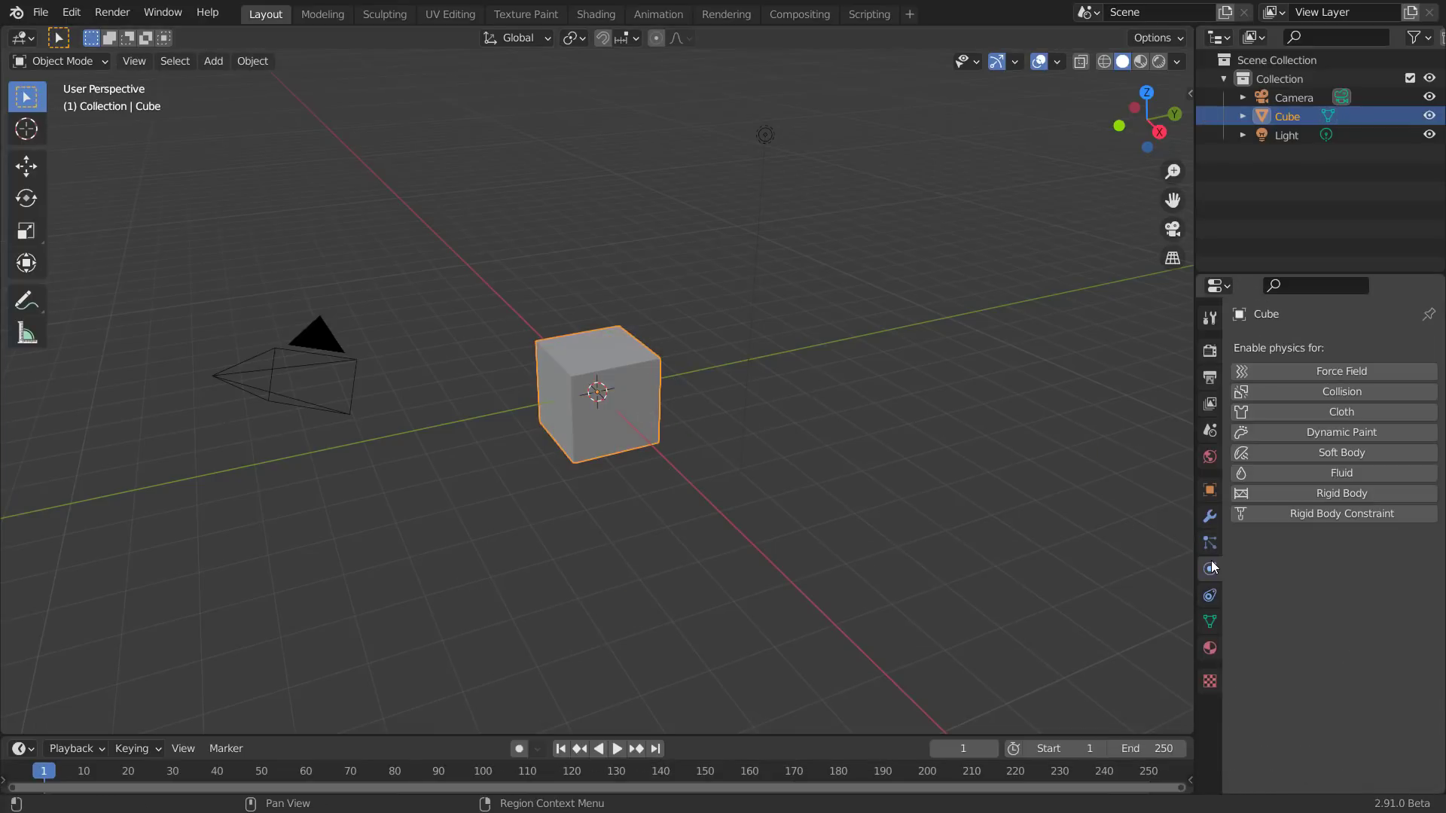
{"action": "left_click", "coordinate": [1351, 390]}
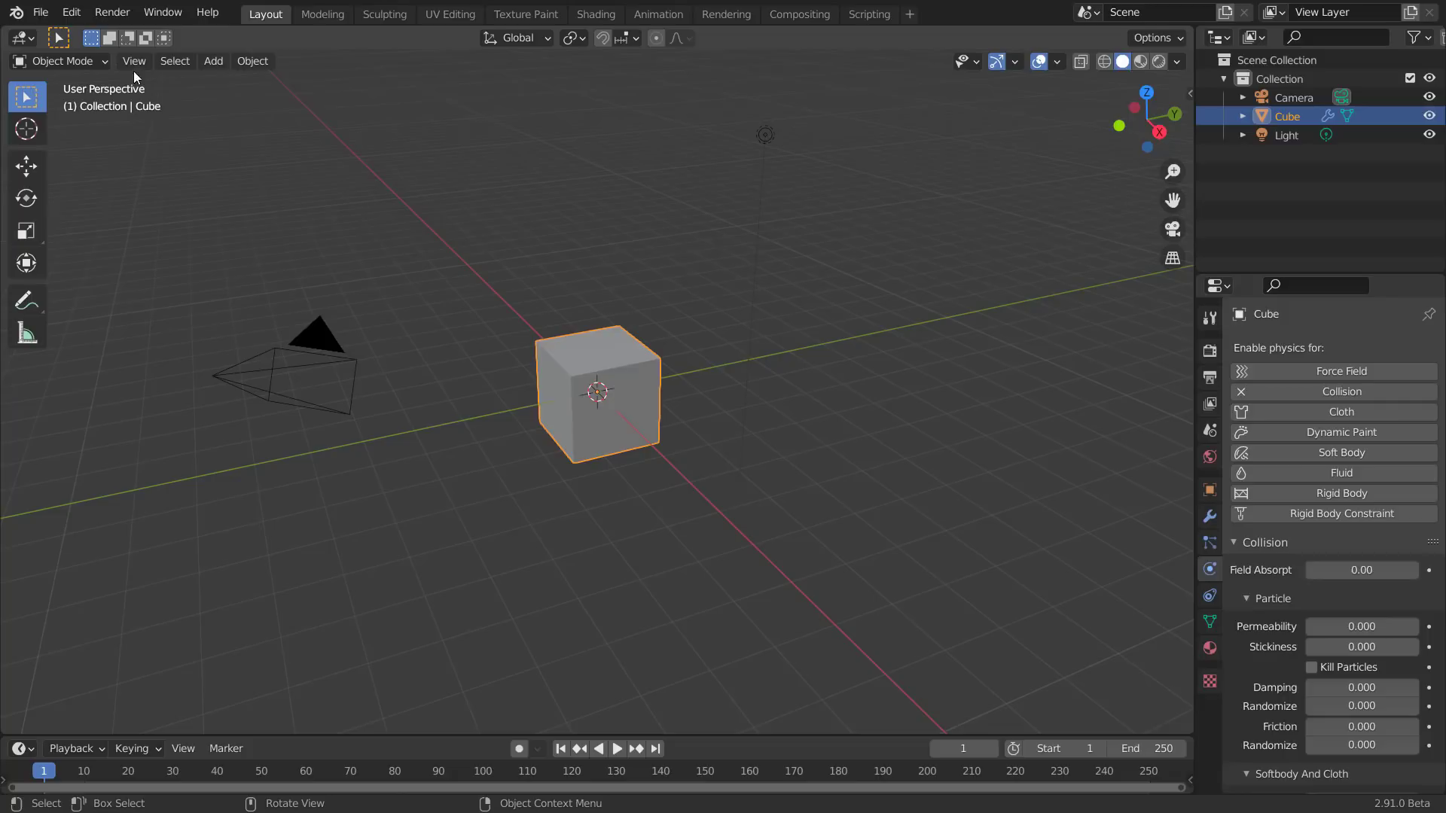
Add a plane mesh to the scene
{"action": "left_click", "coordinate": [210, 62]}
{"action": "mouse_move", "coordinate": [228, 82]}
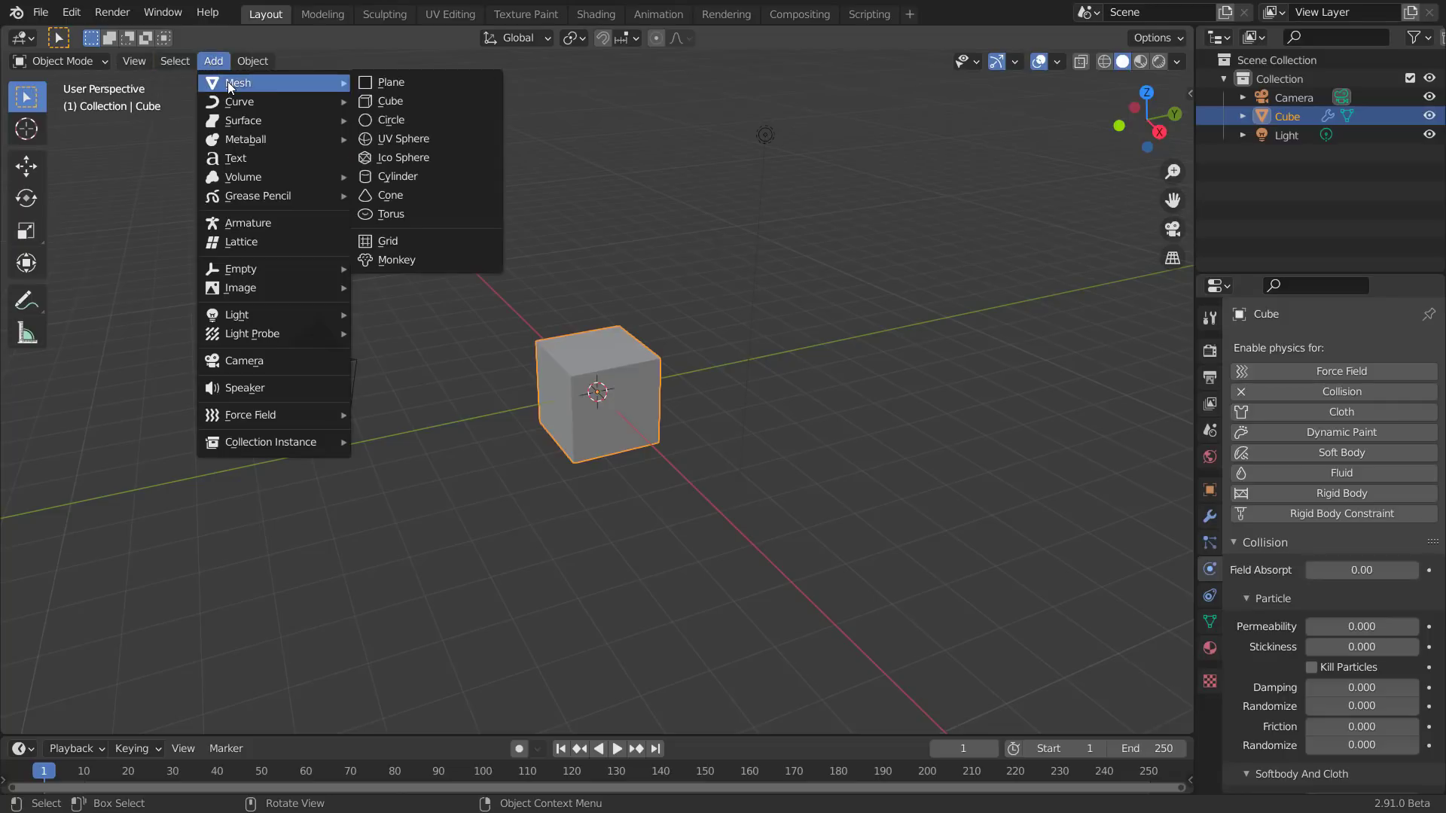
{"action": "left_click", "coordinate": [378, 83]}
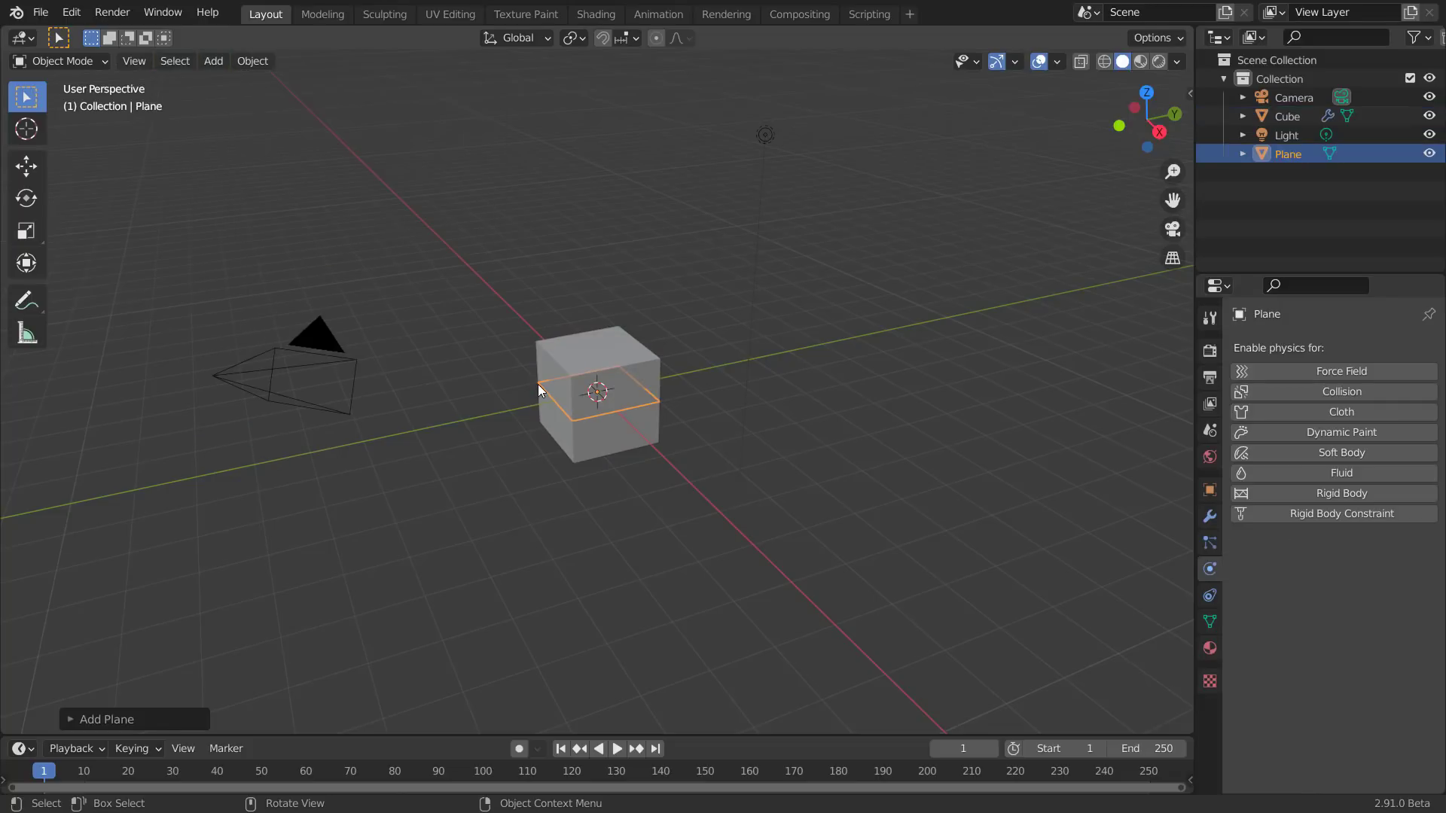
Raise the plane along Z to about 3.88 m above the origin and scale it by about -5.1
{"action": "key", "text": "g"}
{"action": "key", "text": "z"}
{"action": "left_click", "coordinate": [589, 212]}
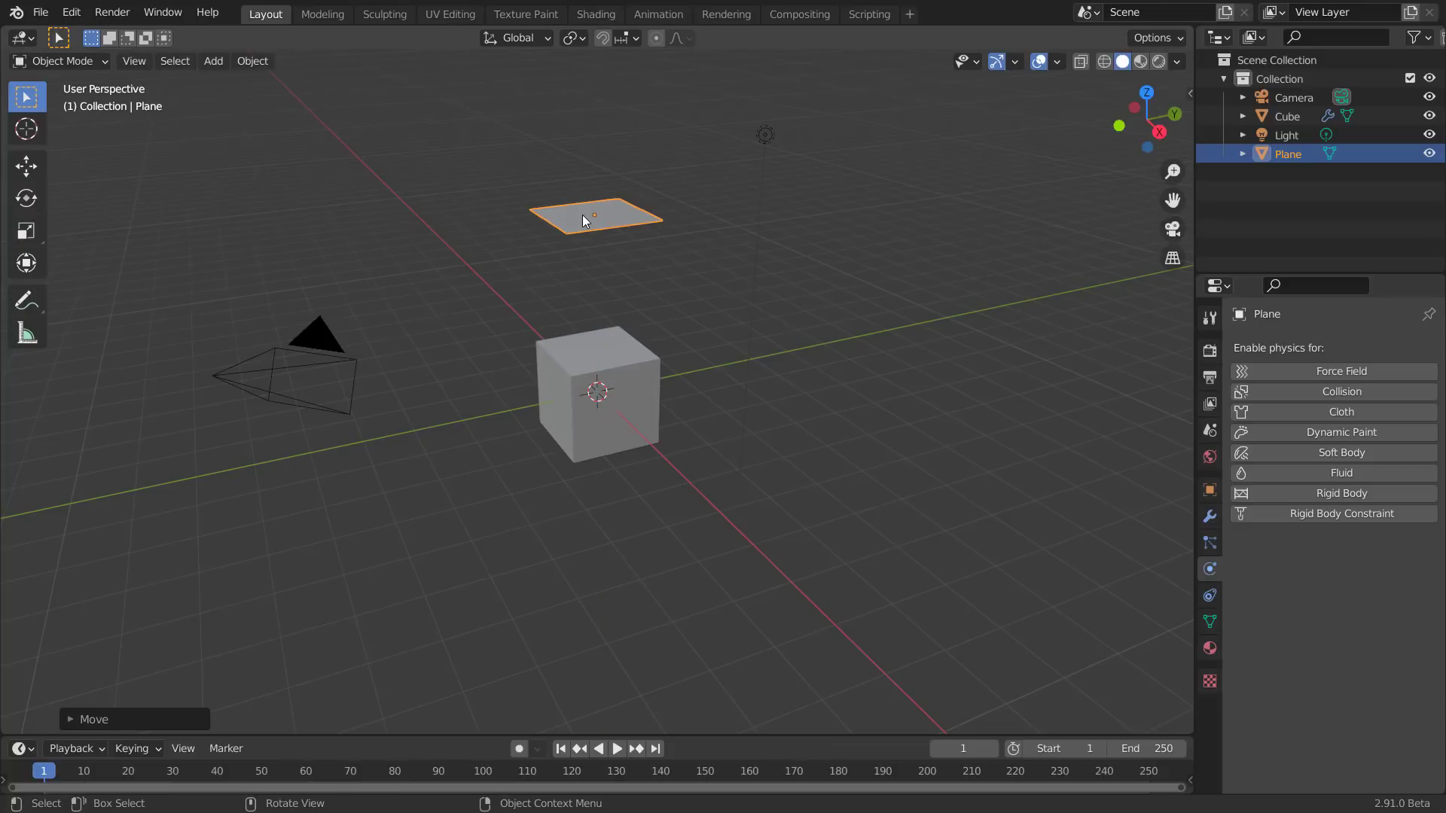
{"action": "key", "text": "s"}
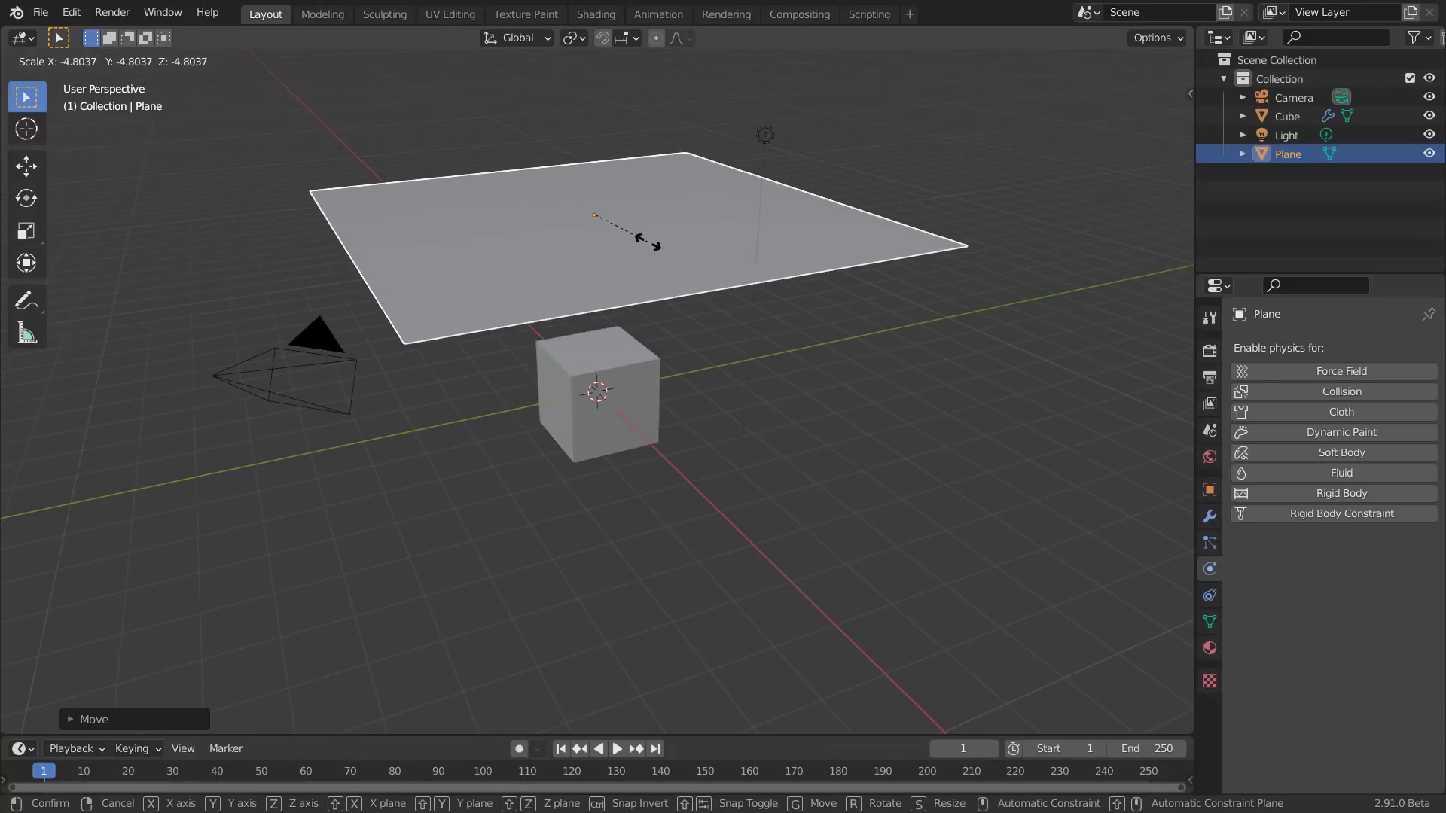
{"action": "left_click", "coordinate": [655, 248]}
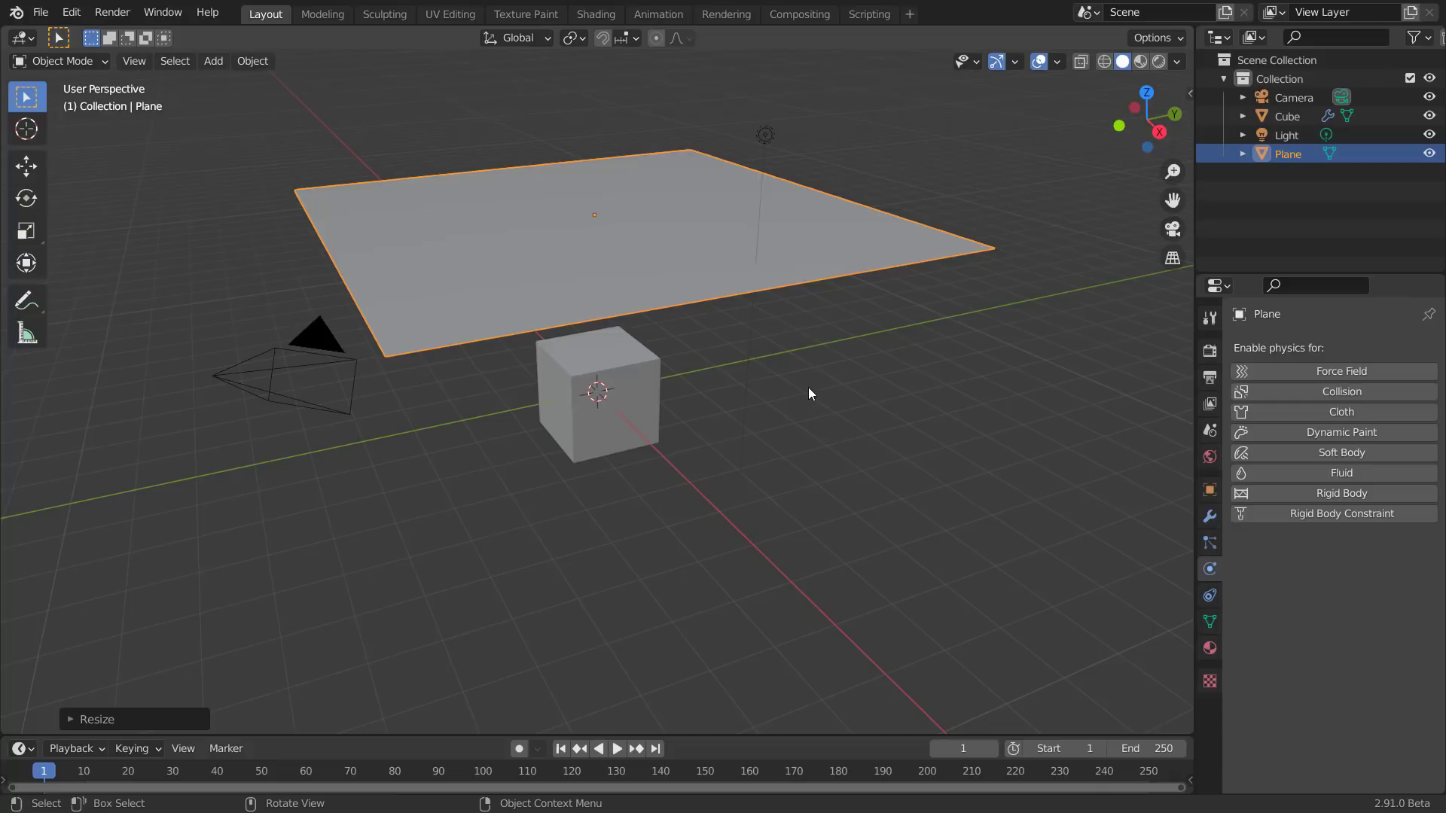
Subdivide the plane's whole mesh six times to get a dense grid
{"action": "key", "text": "Tab"}
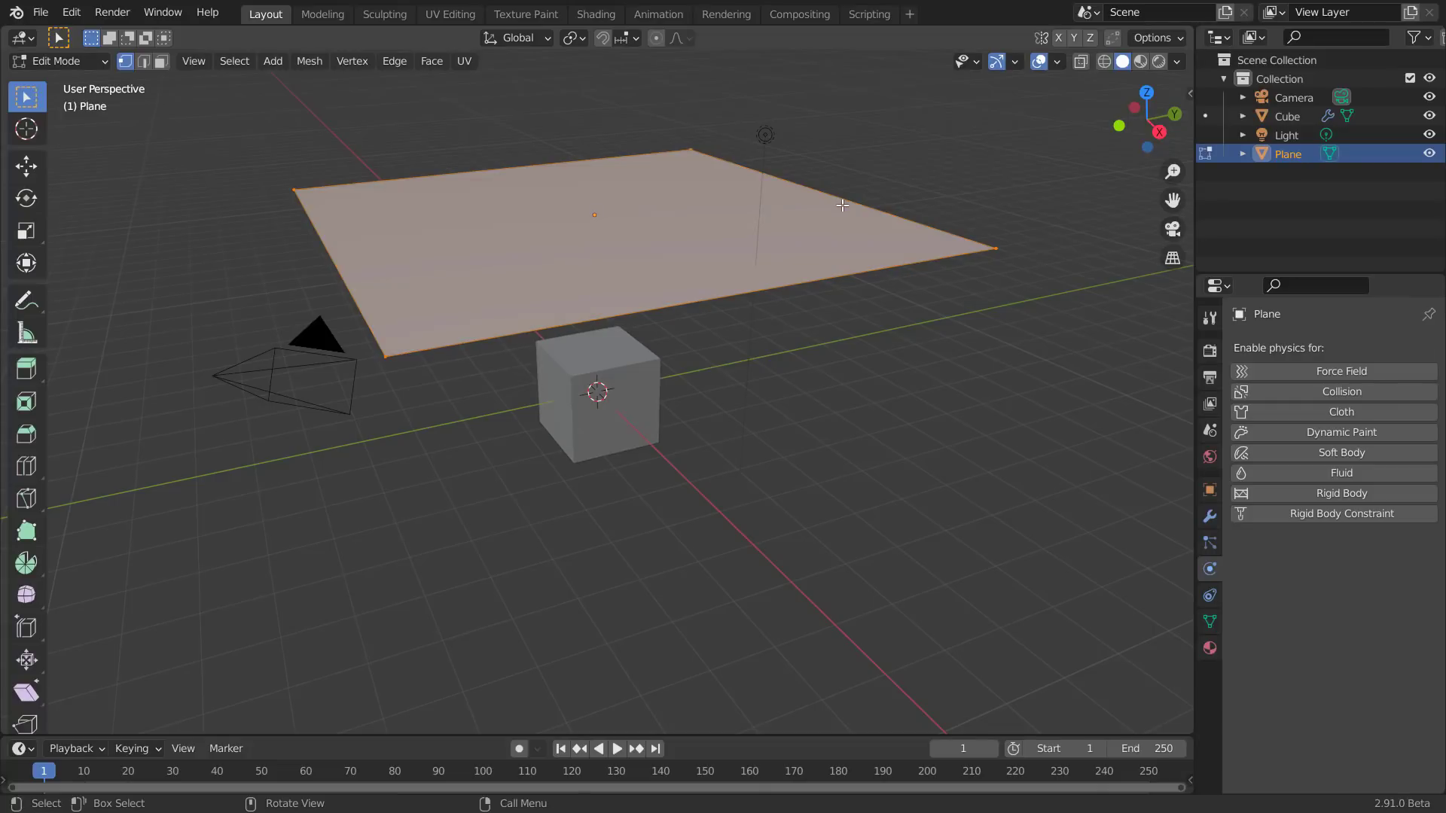
{"action": "key", "text": "F3"}
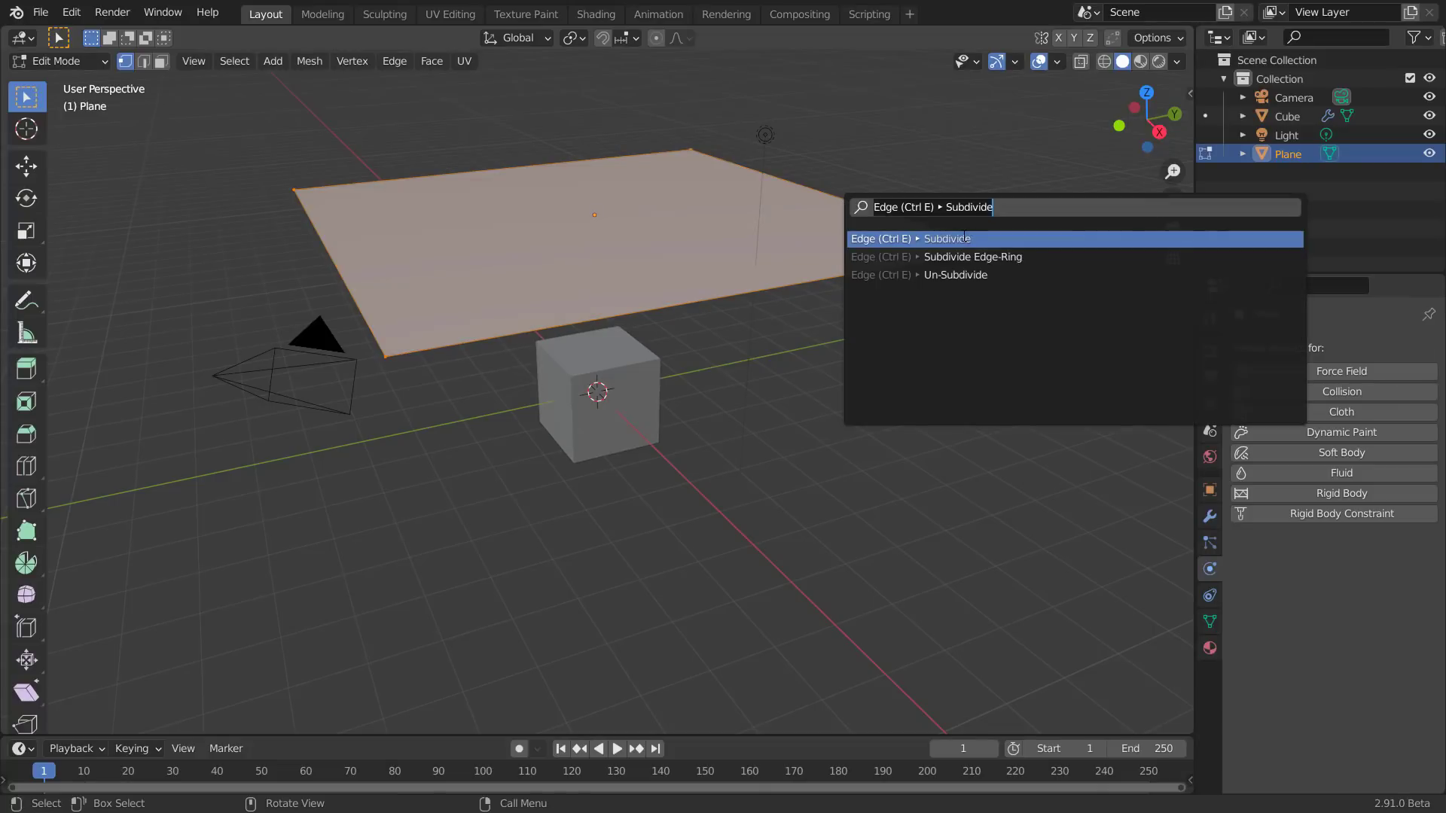
{"action": "left_click", "coordinate": [965, 238]}
{"action": "key", "text": "F3"}
{"action": "left_click", "coordinate": [1041, 270]}
{"action": "key", "text": "F3"}
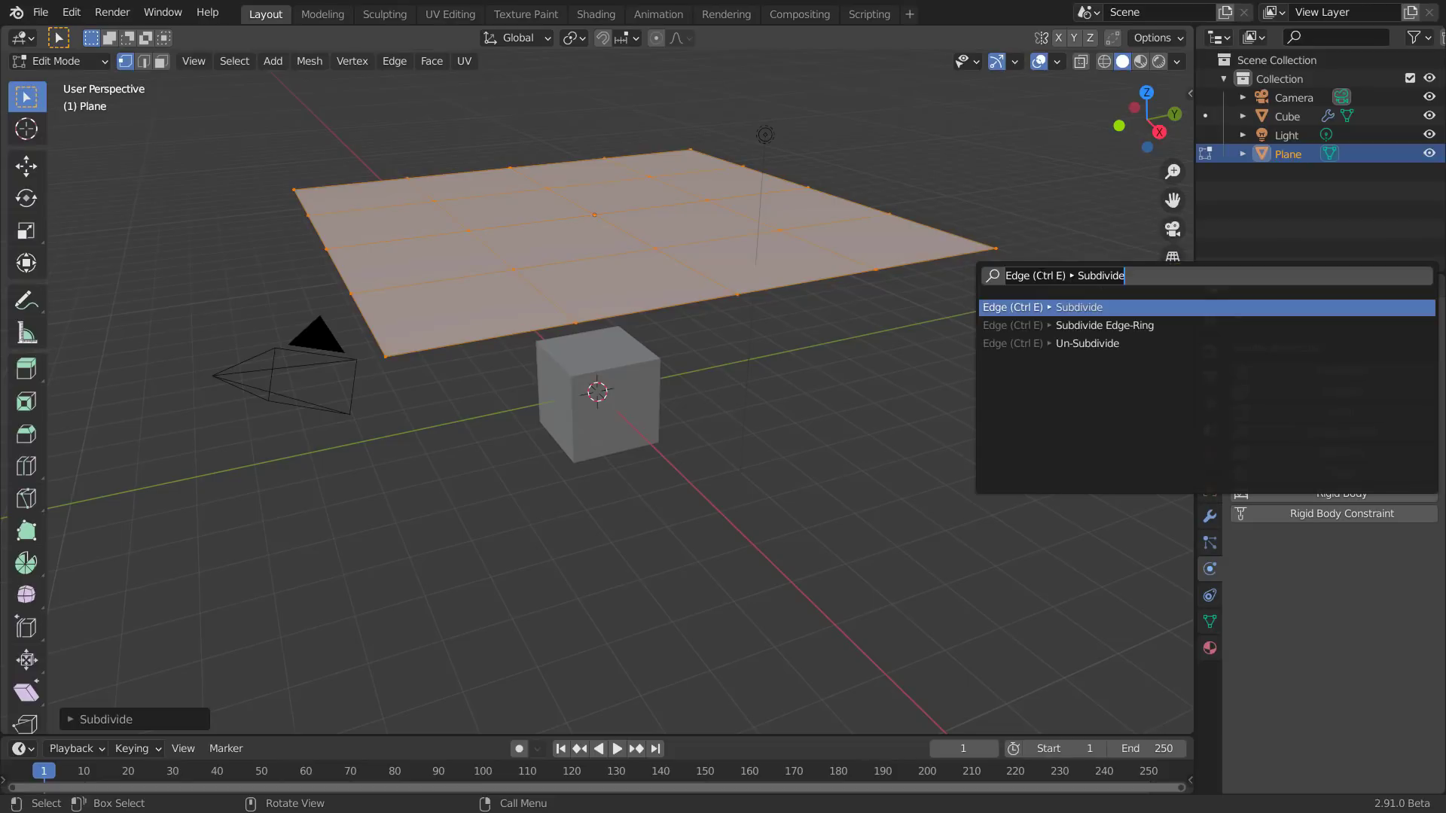
{"action": "left_click", "coordinate": [1091, 307]}
{"action": "key", "text": "F3"}
{"action": "left_click", "coordinate": [1105, 339]}
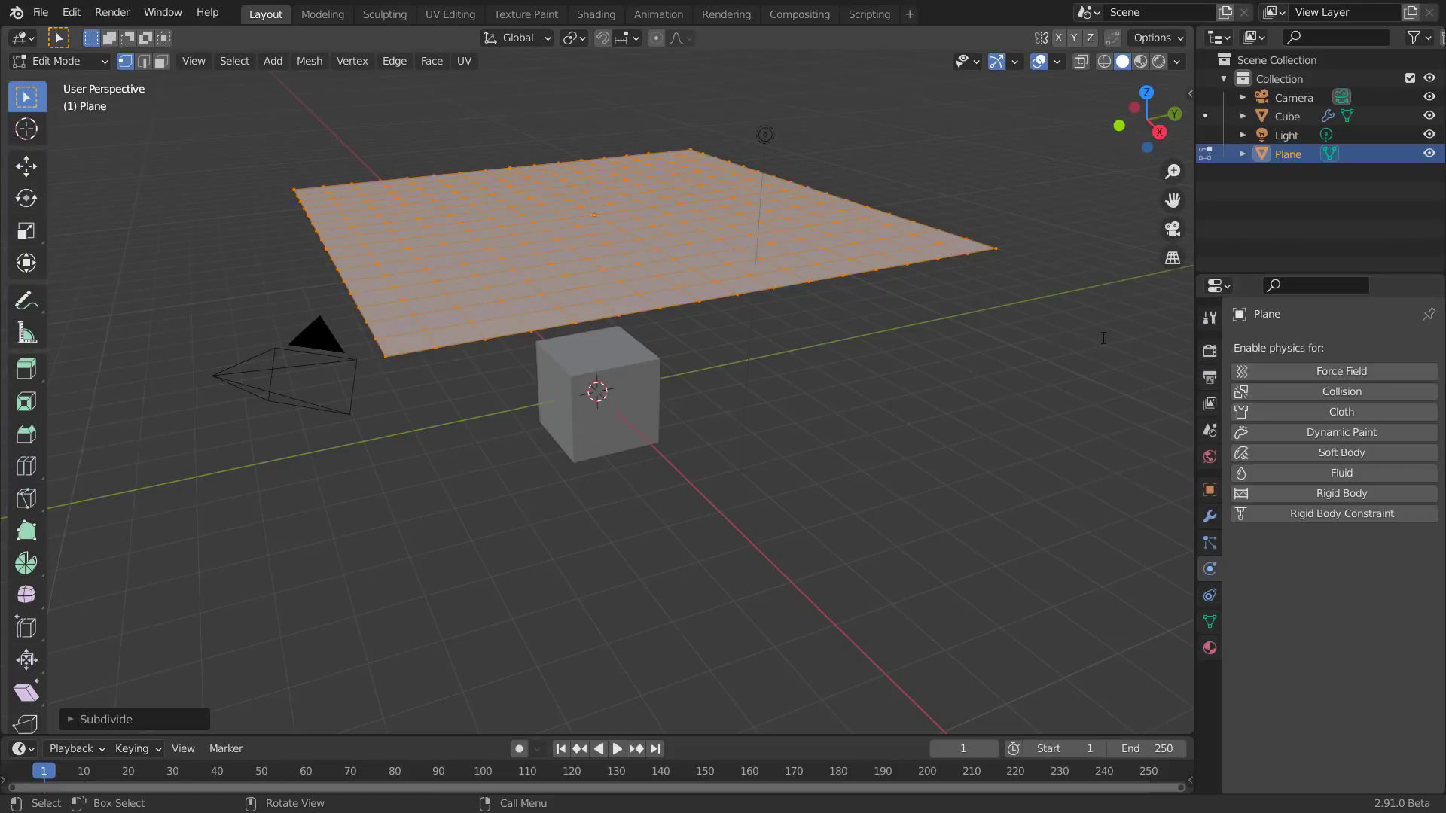
{"action": "key", "text": "F3"}
{"action": "left_click", "coordinate": [1104, 370]}
{"action": "key", "text": "F3"}
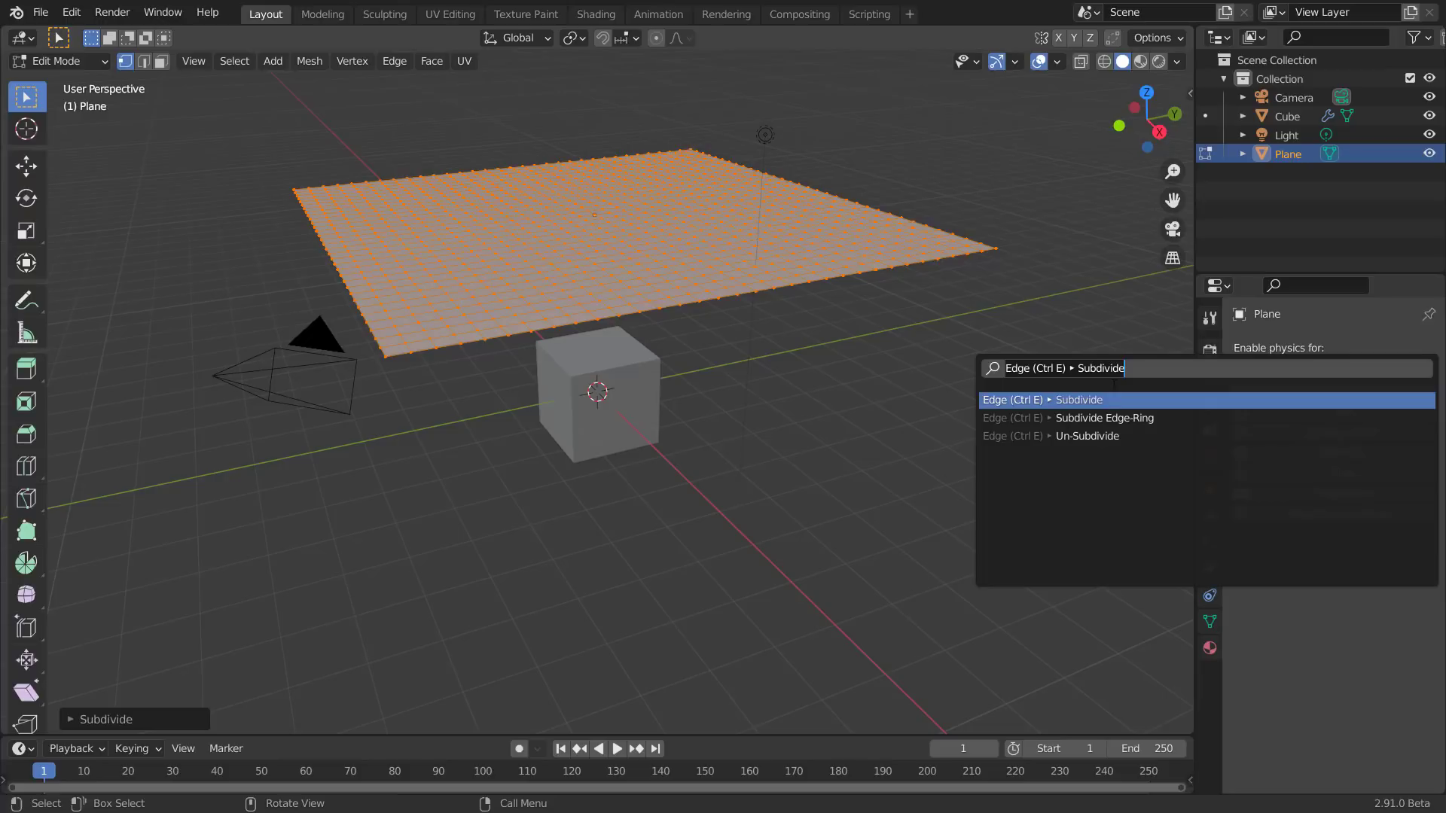
{"action": "left_click", "coordinate": [1105, 401]}
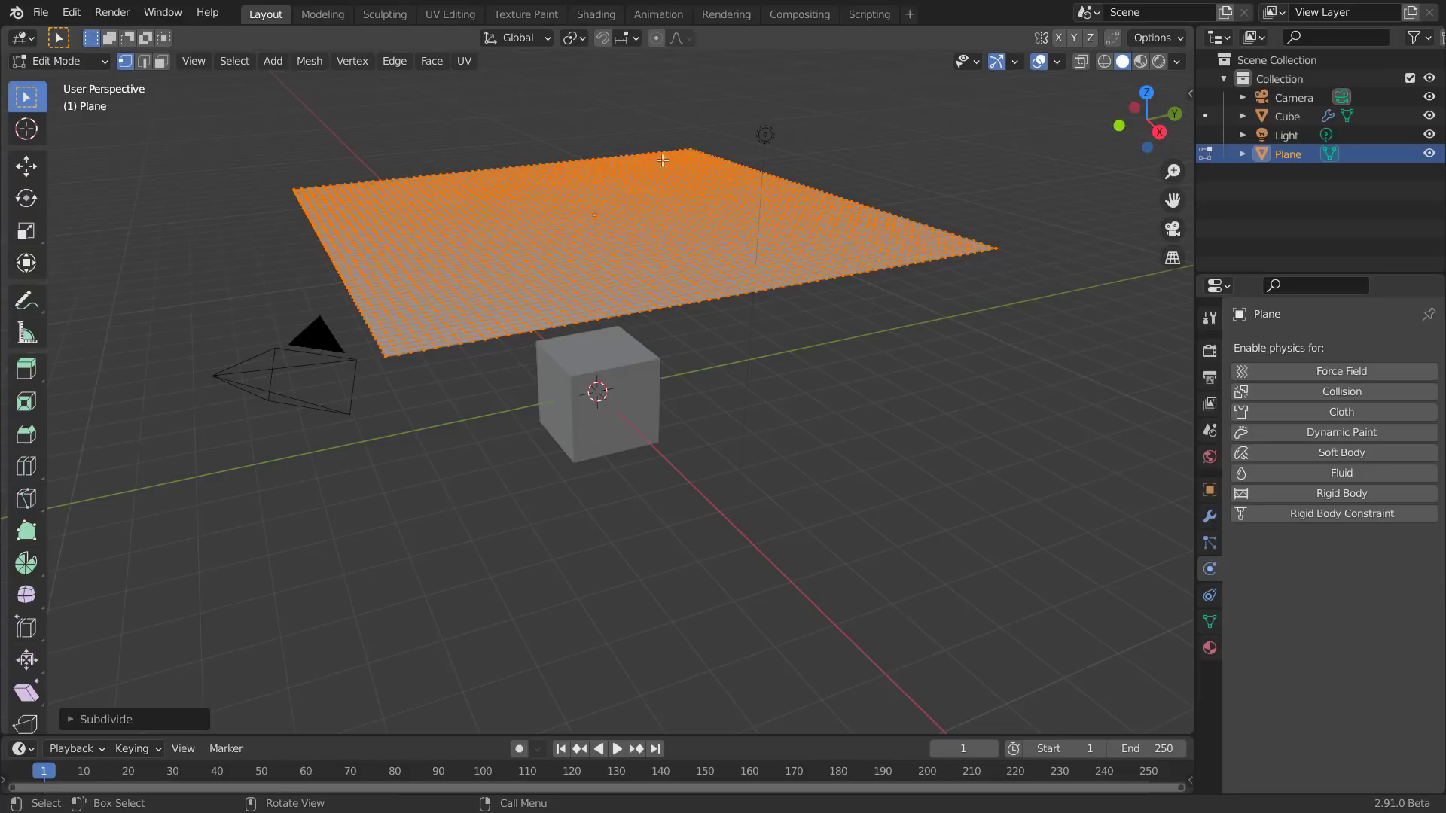
Switch the plane to Sculpt Mode and choose the Cloth brush
{"action": "left_click", "coordinate": [85, 60]}
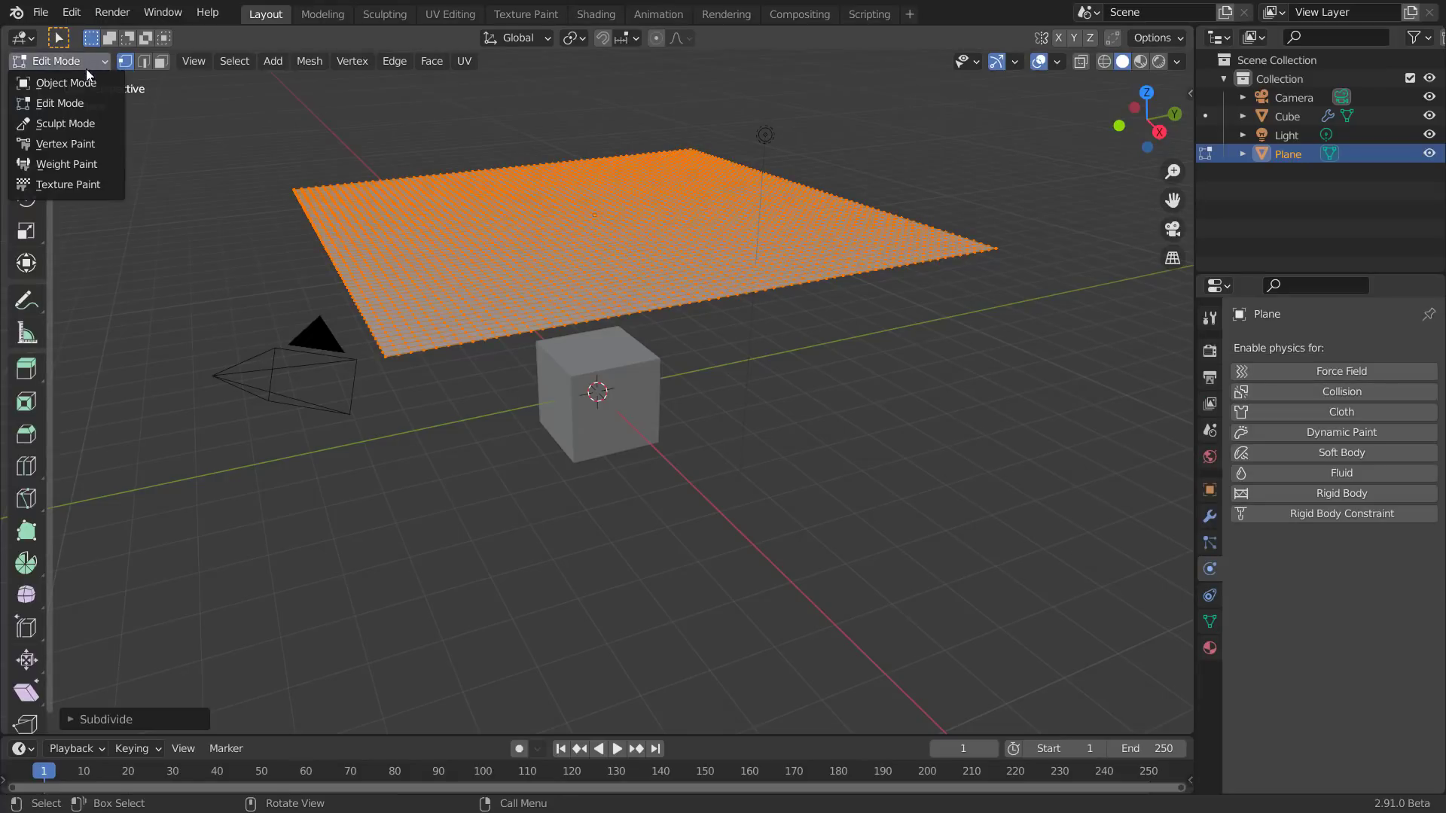
{"action": "left_click", "coordinate": [75, 116]}
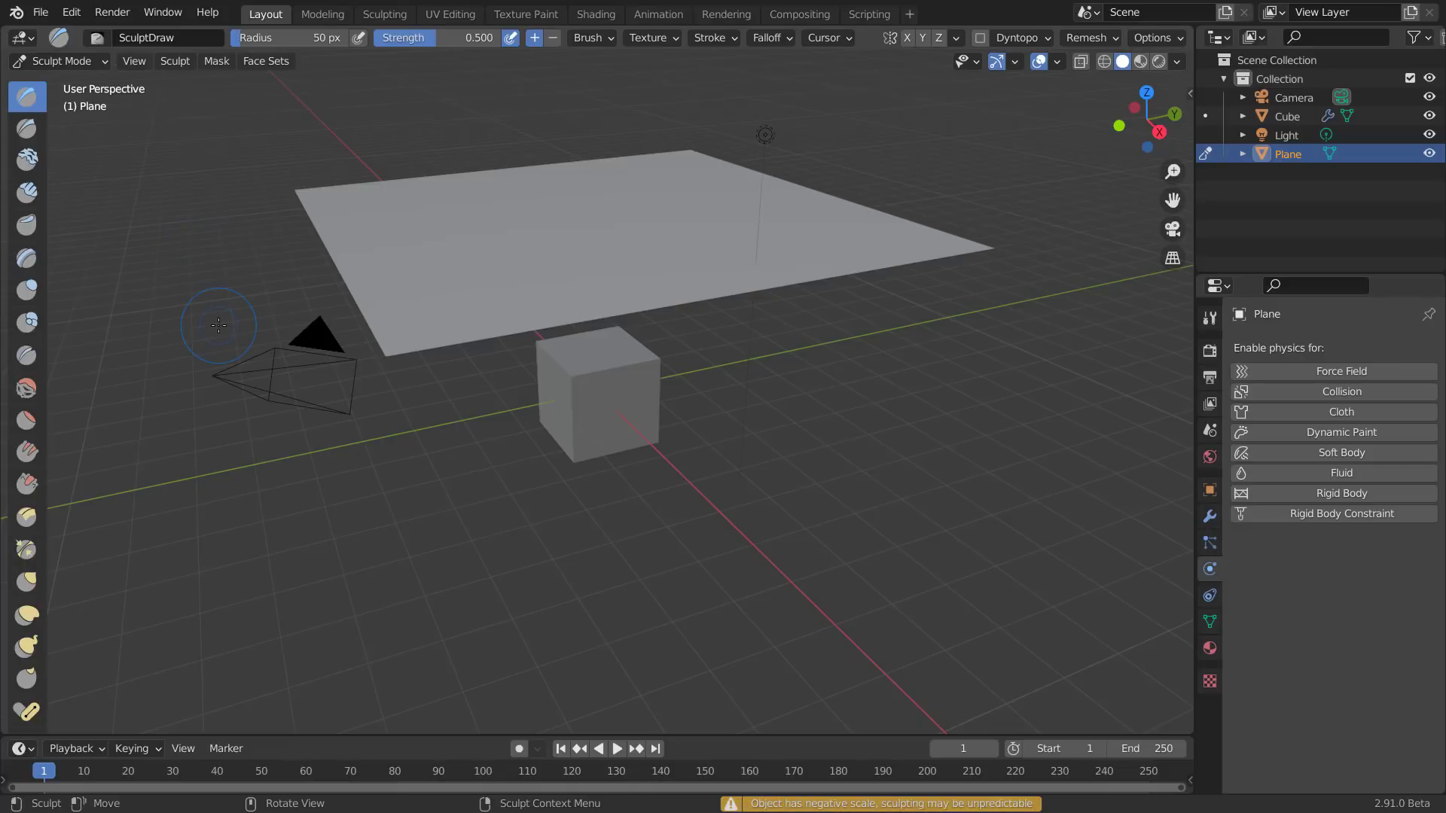
{"action": "scroll", "coordinate": [26, 491], "scroll_direction": "down", "scroll_amount": 5}
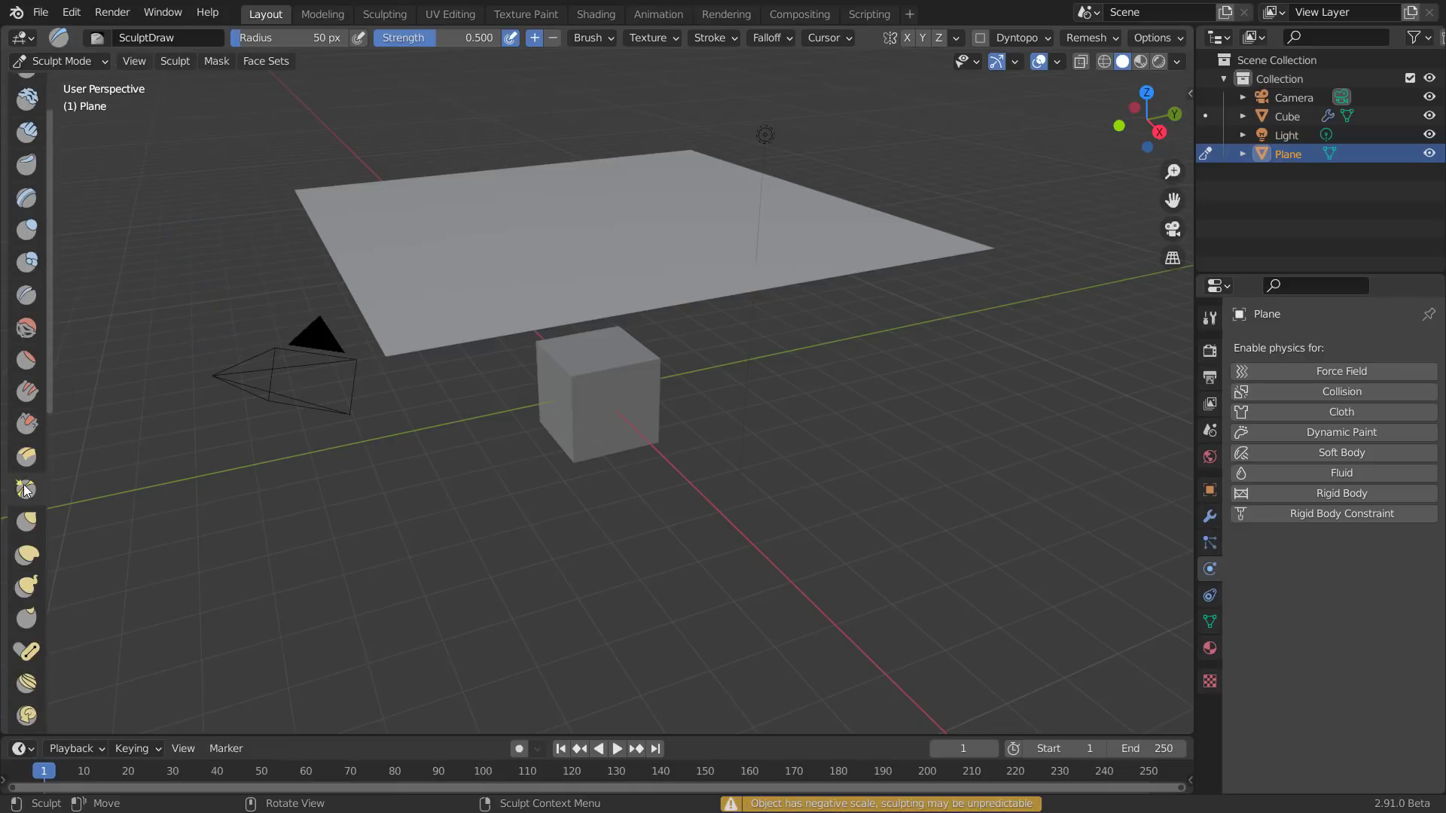
{"action": "scroll", "coordinate": [27, 489], "scroll_direction": "down", "scroll_amount": 2}
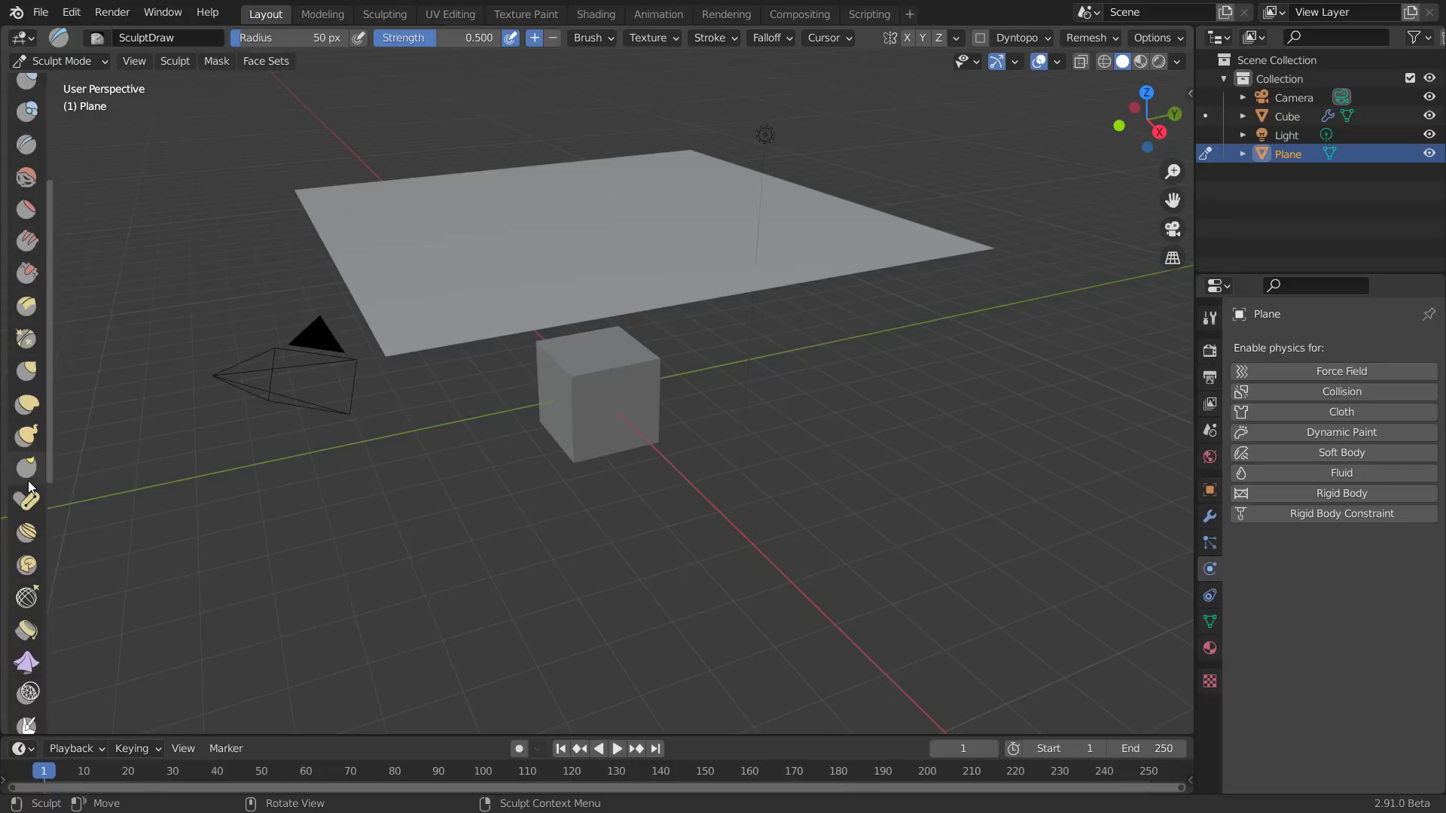
{"action": "scroll", "coordinate": [36, 482], "scroll_direction": "down", "scroll_amount": 1}
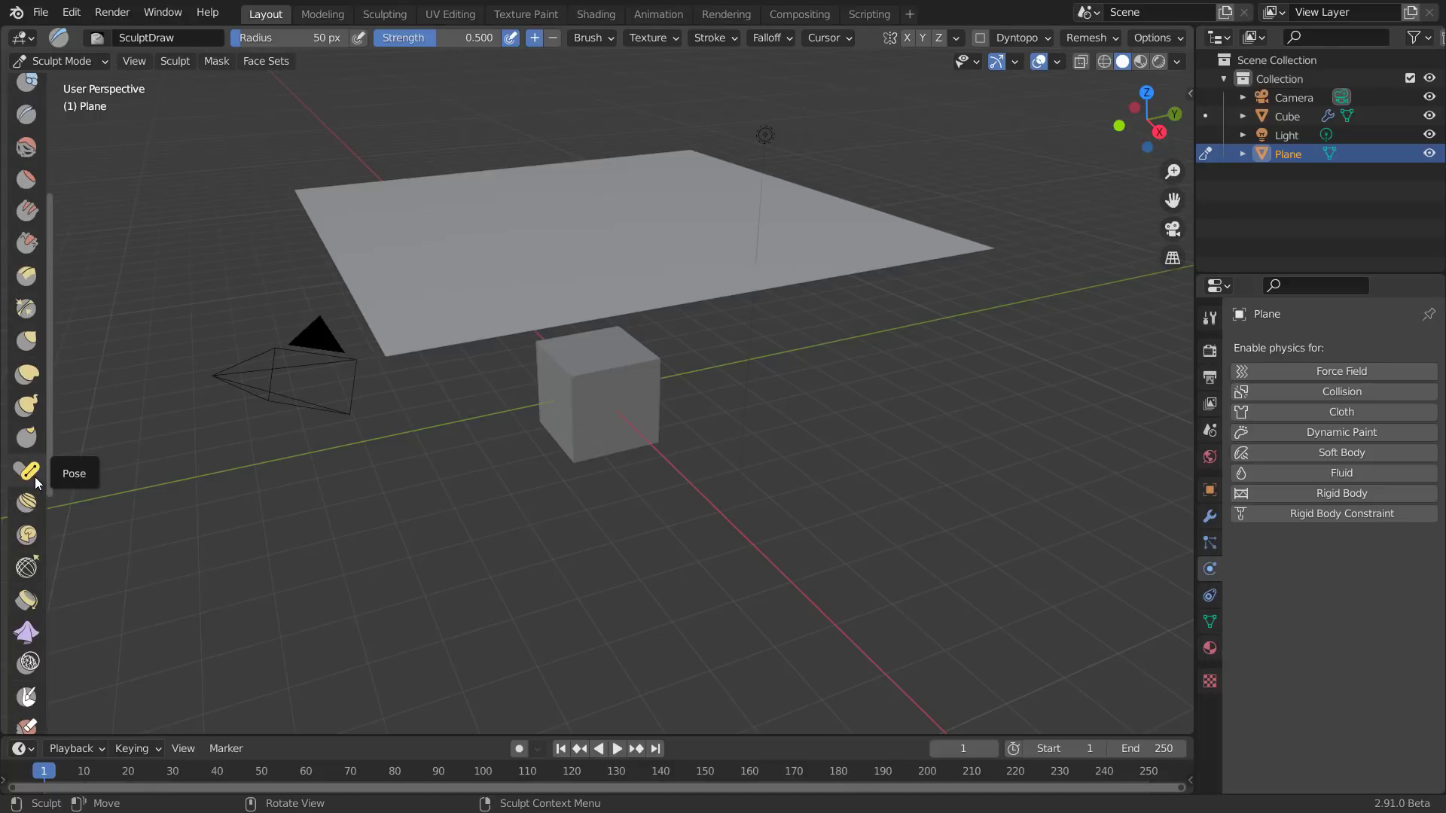
{"action": "left_click", "coordinate": [28, 629]}
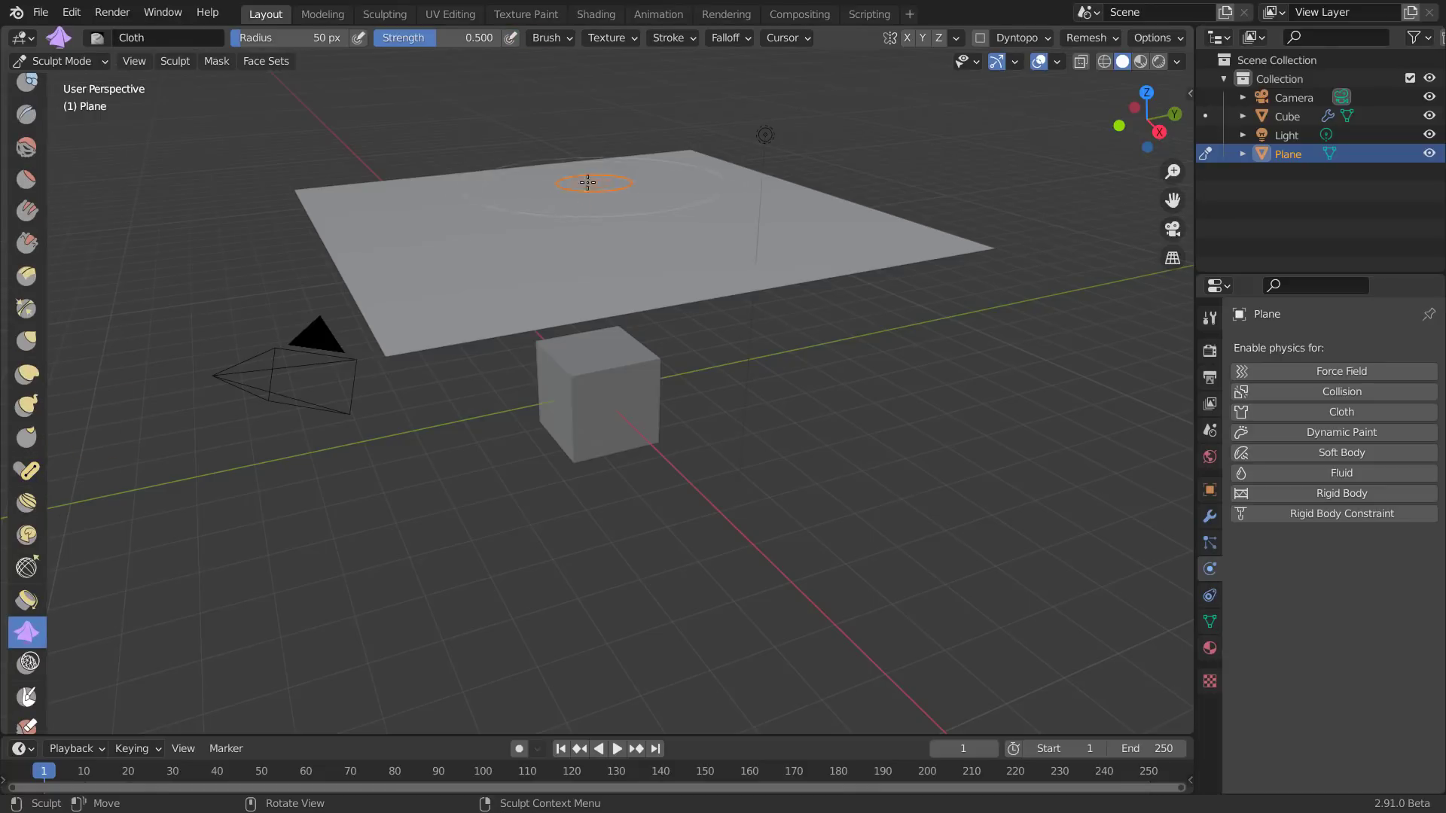
Set the Cloth brush radius to 66 px and brush wrinkles into the middle of the plane
{"action": "key", "text": "f"}
{"action": "key", "text": "Escape"}
{"action": "key", "text": "f"}
{"action": "key", "text": "Escape"}
{"action": "key", "text": "f"}
{"action": "key", "text": "Escape"}
{"action": "key", "text": "f"}
{"action": "key", "text": "Escape"}
{"action": "key", "text": "f"}
{"action": "key", "text": "Escape"}
{"action": "key", "text": "f"}
{"action": "key", "text": "Escape"}
{"action": "key", "text": "f"}
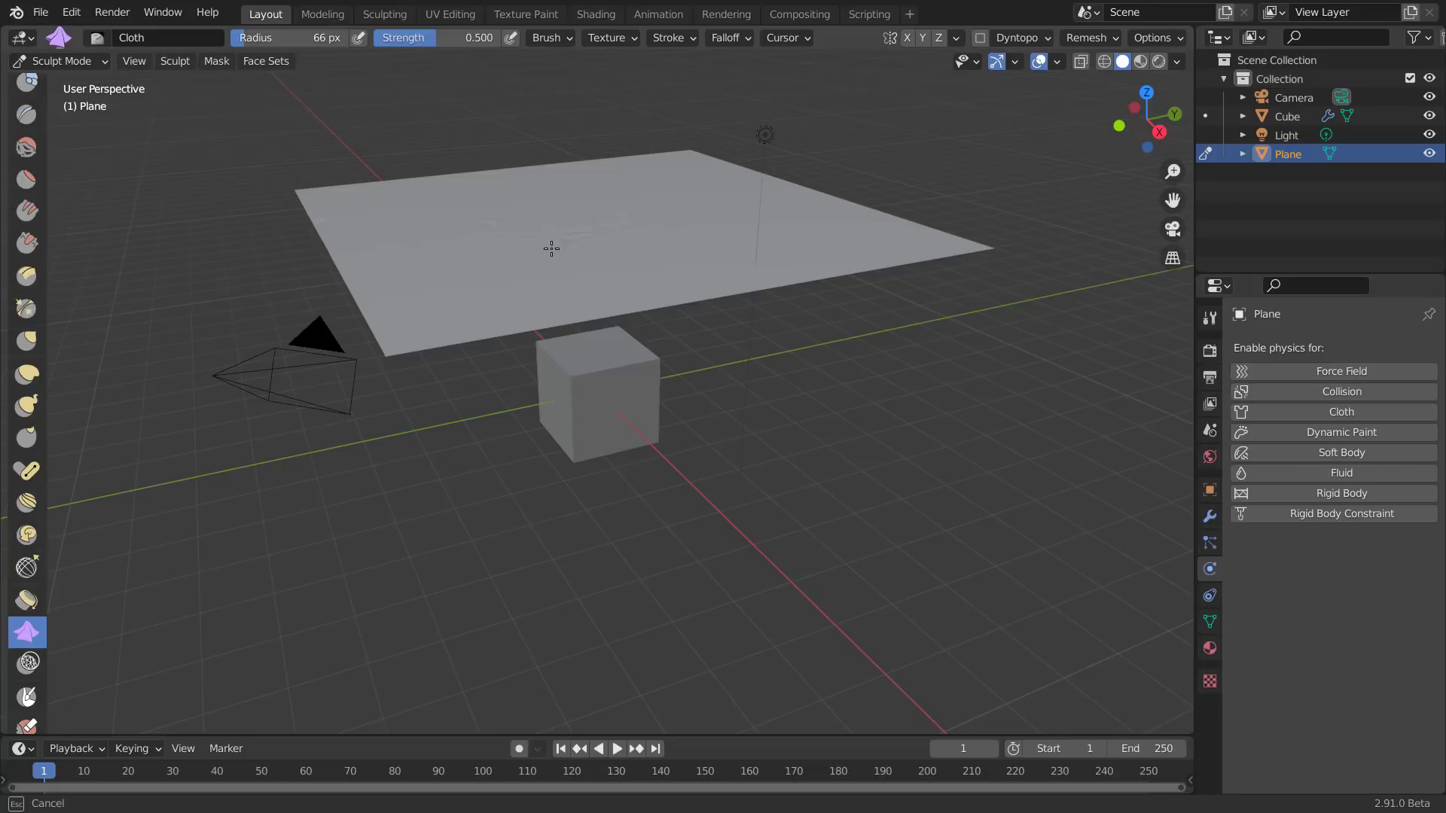
{"action": "left_click", "coordinate": [716, 203]}
{"action": "mouse_move", "coordinate": [732, 214]}
{"action": "left_mouse_down"}
{"action": "mouse_move", "coordinate": [685, 217]}
{"action": "mouse_move", "coordinate": [745, 241]}
{"action": "mouse_move", "coordinate": [690, 223]}
{"action": "mouse_move", "coordinate": [768, 220]}
{"action": "mouse_move", "coordinate": [730, 202]}
{"action": "left_mouse_up"}
{"action": "left_click_drag", "start_coordinate": [605, 216], "coordinate": [631, 255]}
Set the Cloth brush's Autosmooth to 0.221 and brush more strokes across the plane
{"action": "key", "text": "n"}
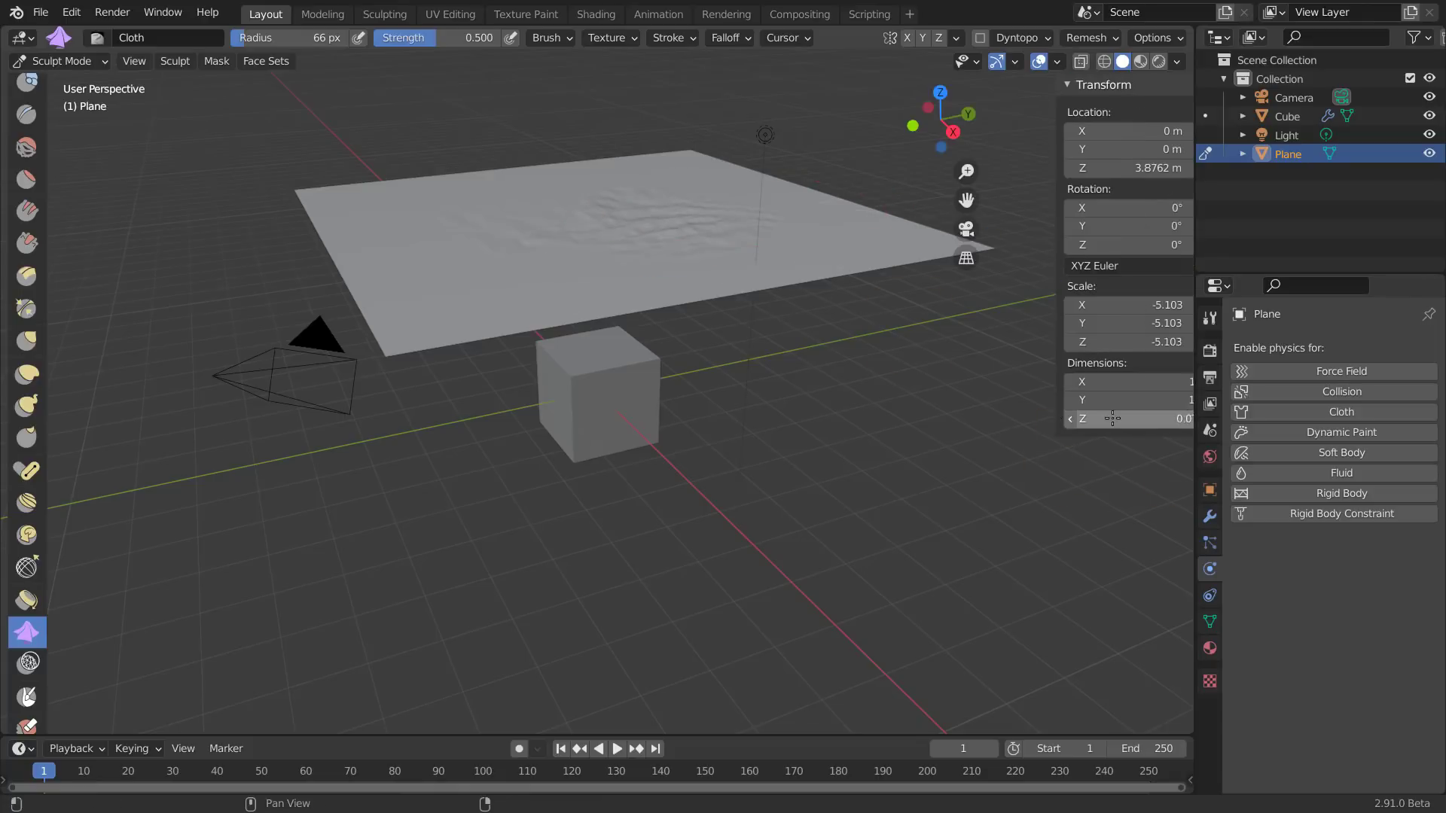
{"action": "left_click", "coordinate": [1183, 138]}
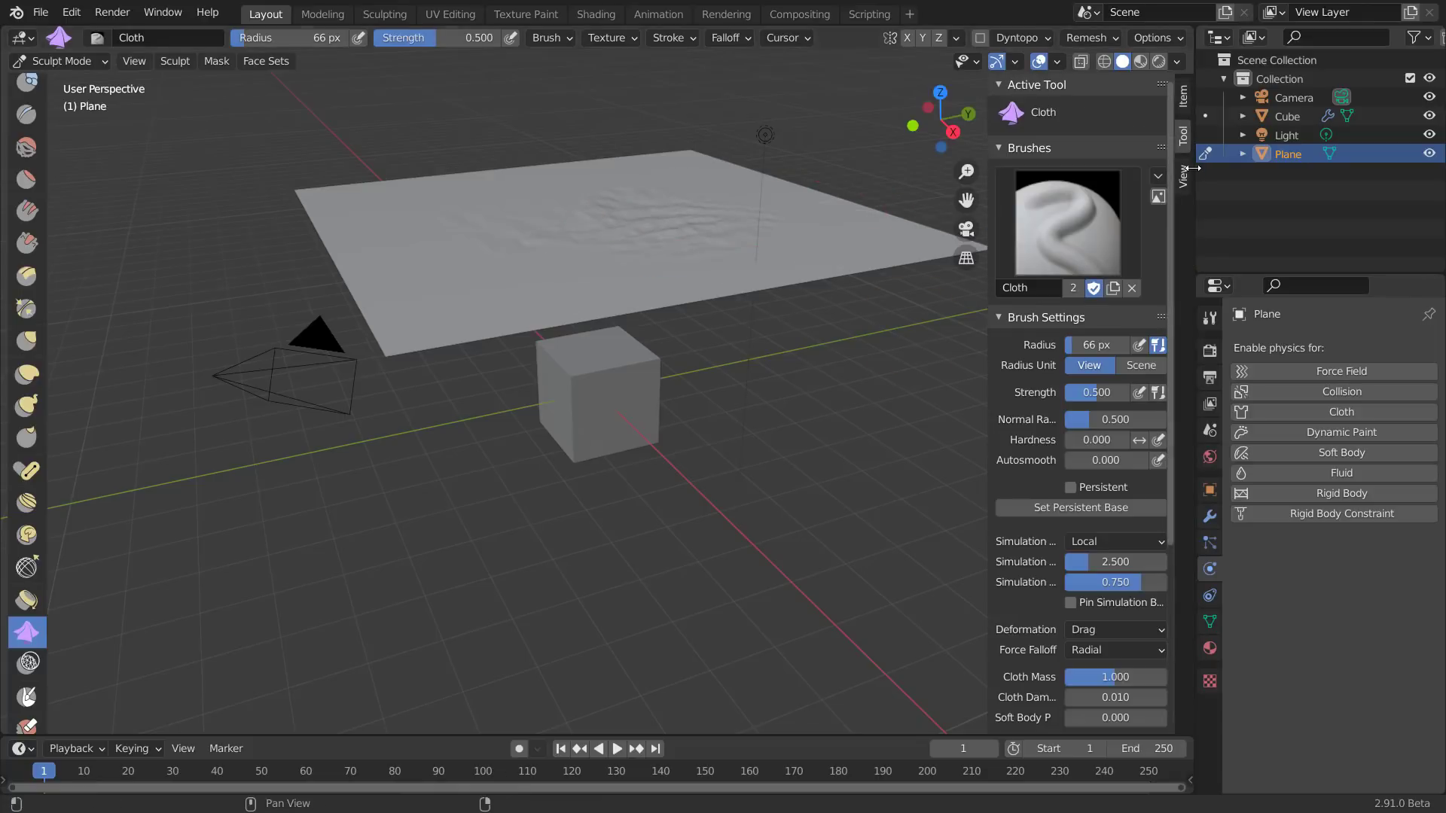
{"action": "left_click_drag", "start_coordinate": [1192, 174], "coordinate": [1275, 174]}
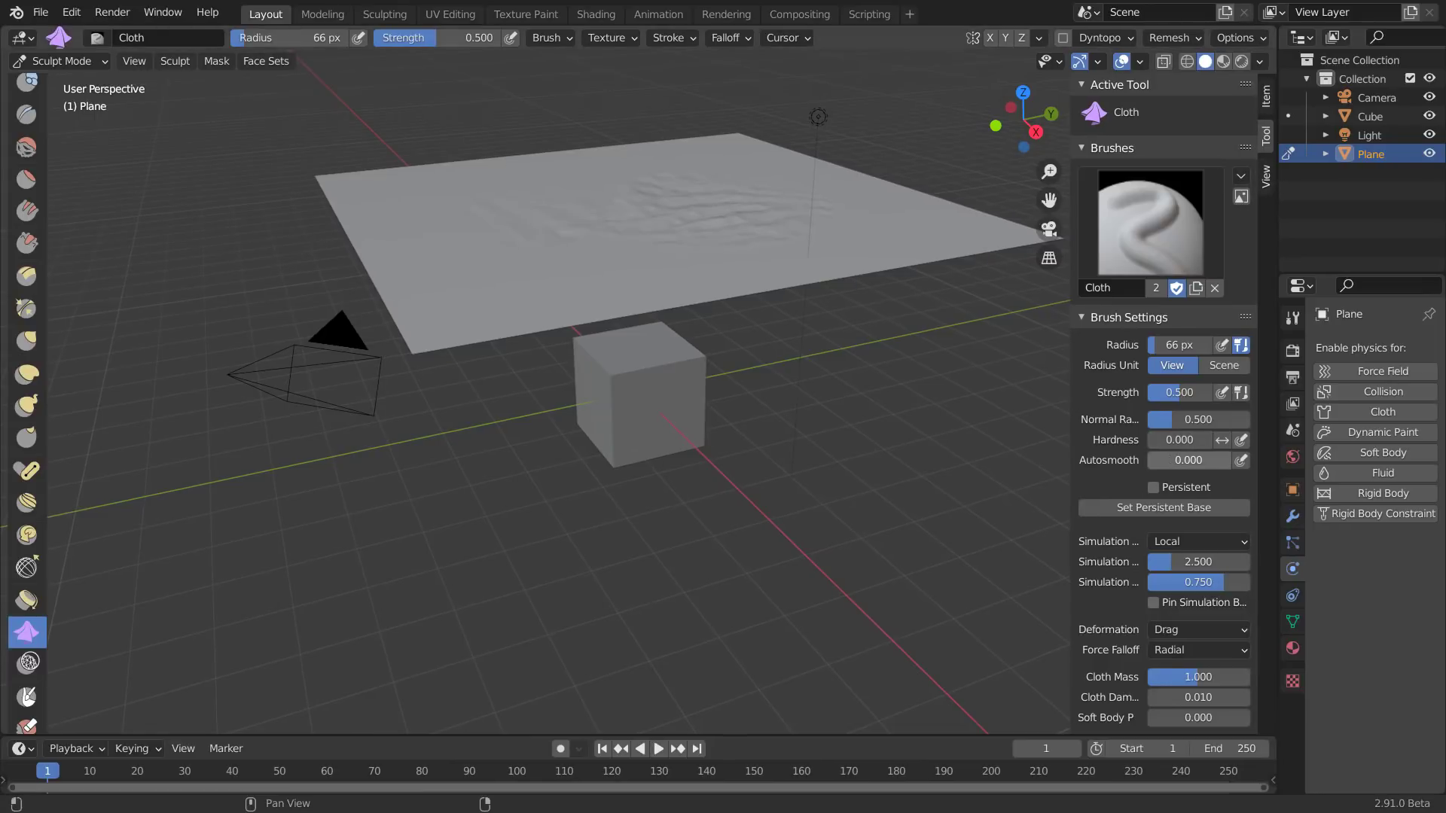
{"action": "left_click_drag", "start_coordinate": [1175, 460], "coordinate": [1198, 460]}
{"action": "left_click_drag", "start_coordinate": [596, 215], "coordinate": [532, 260]}
{"action": "left_click_drag", "start_coordinate": [634, 251], "coordinate": [735, 248]}
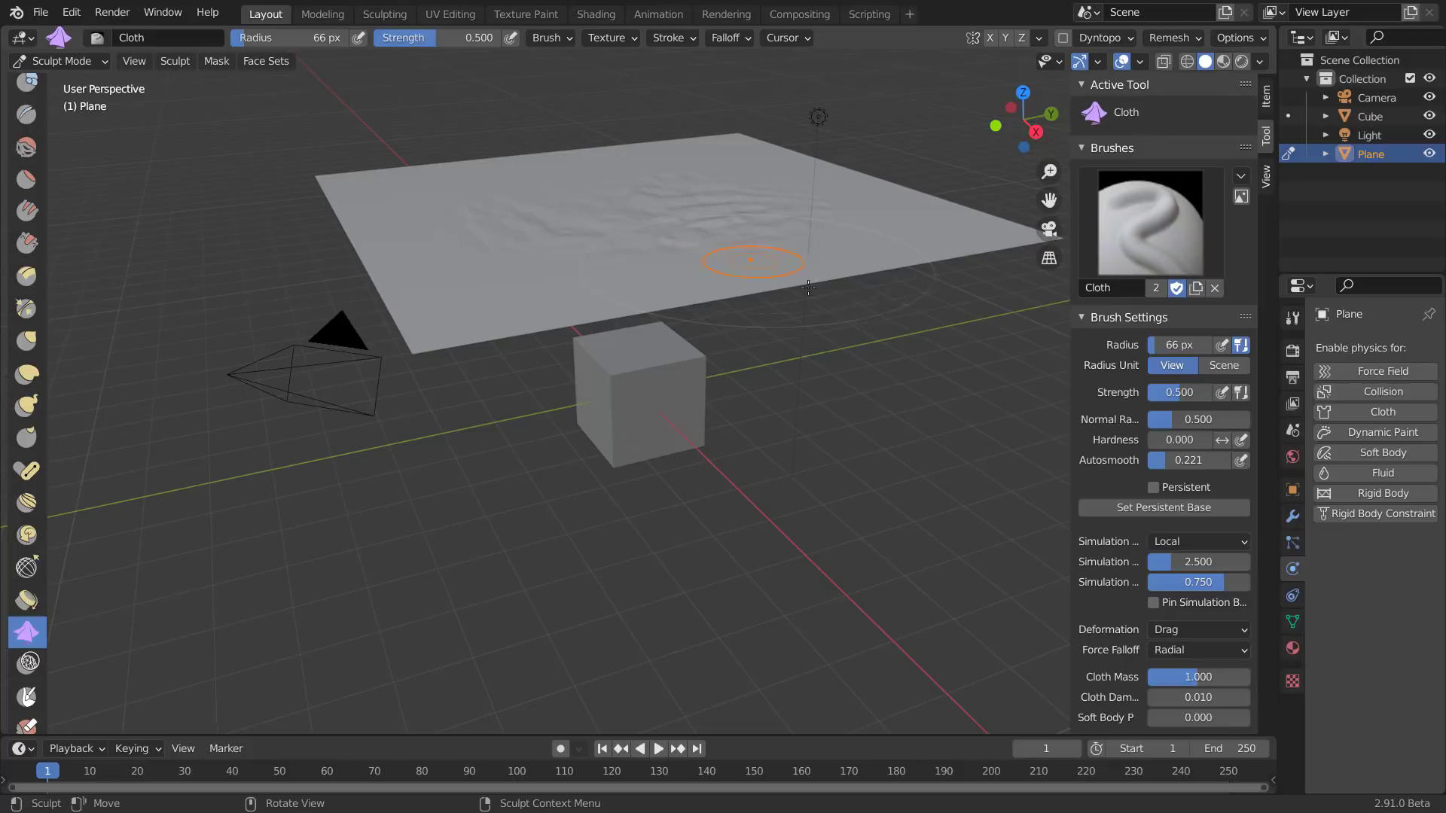
Change the Cloth brush's Deformation to Inflate and brush a raised stroke across the middle of the plane
{"action": "scroll", "coordinate": [1145, 534], "scroll_direction": "down", "scroll_amount": 3}
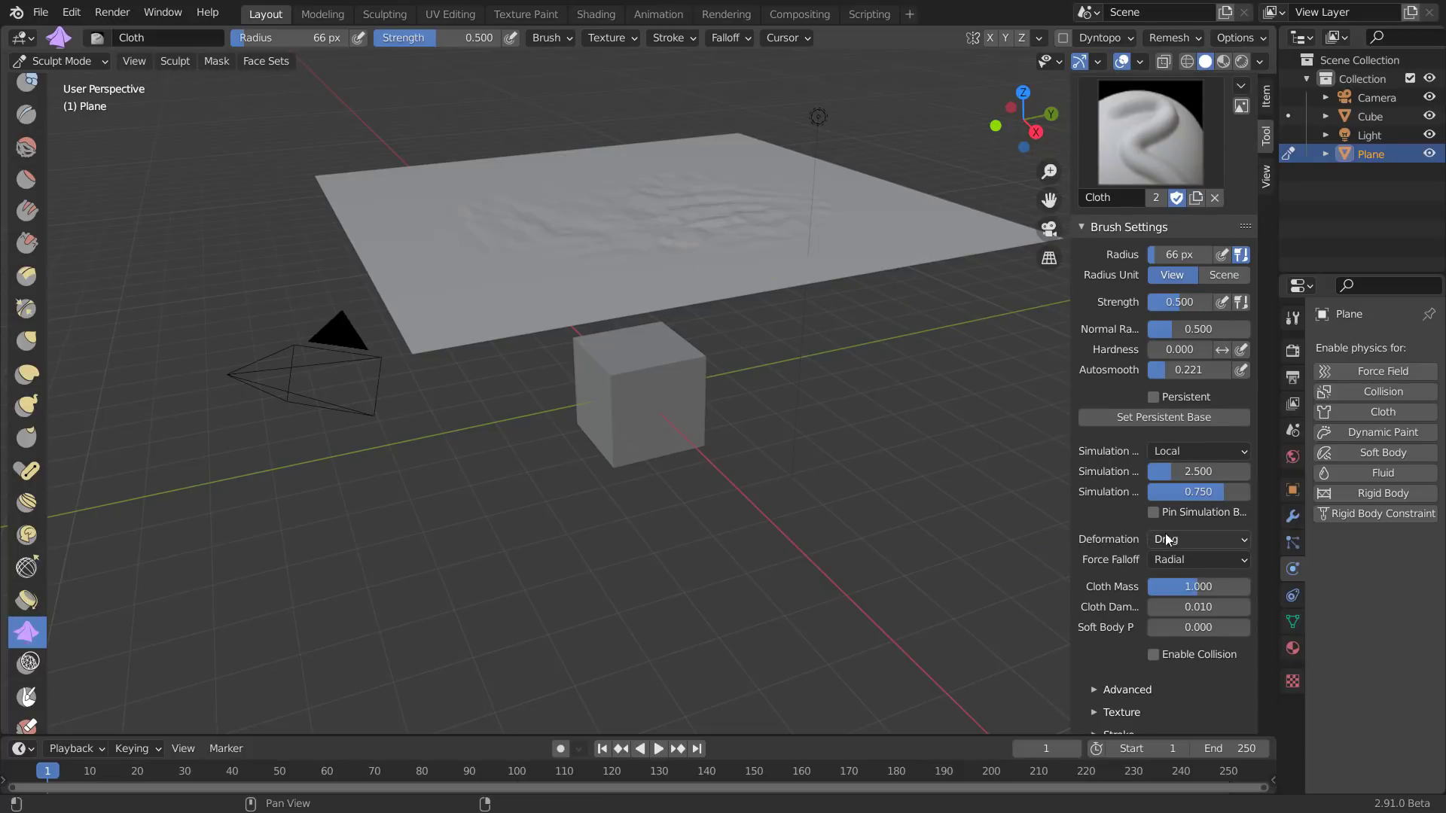
{"action": "left_click", "coordinate": [1191, 537]}
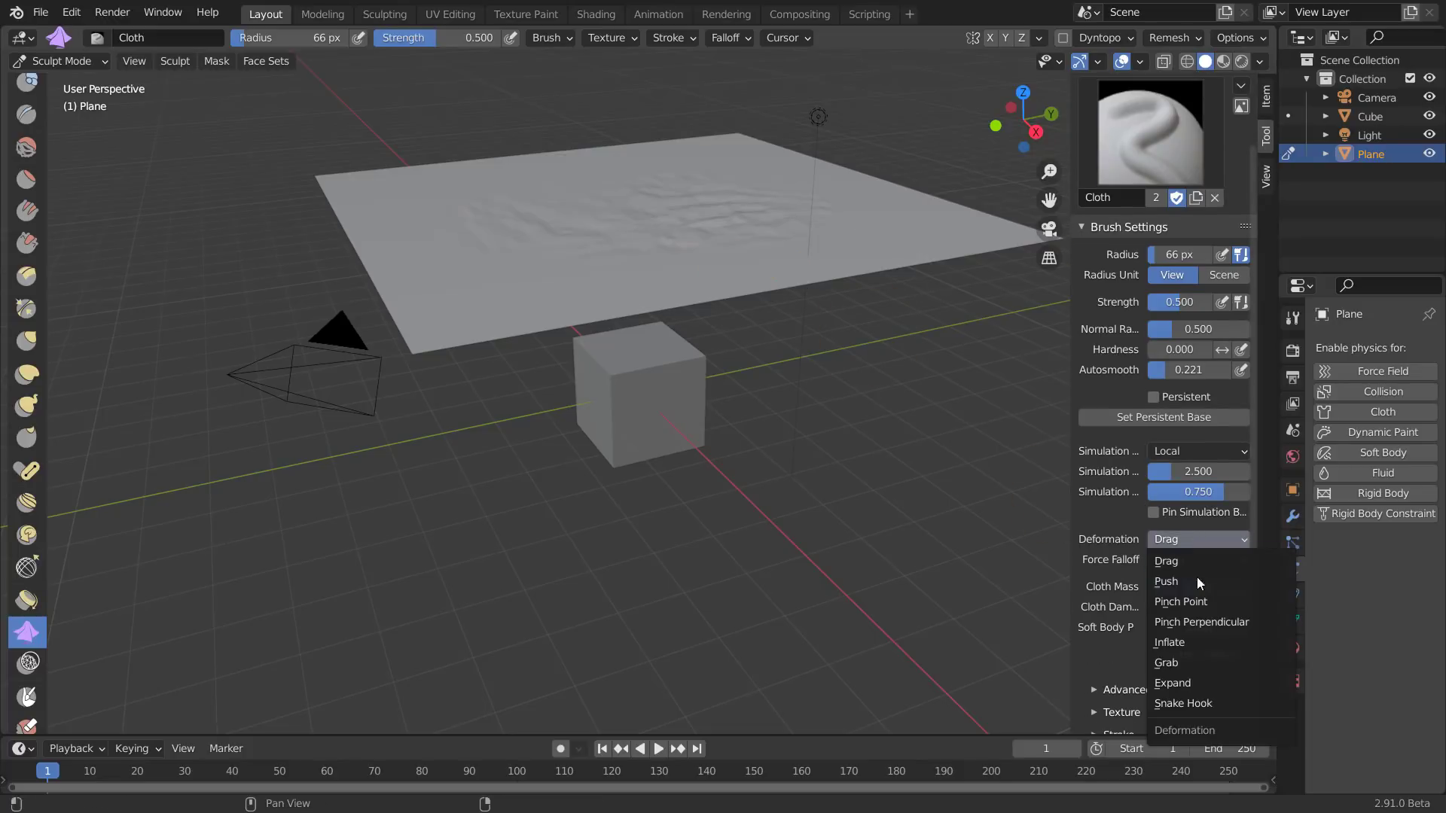
{"action": "left_click", "coordinate": [1173, 643]}
{"action": "mouse_move", "coordinate": [633, 218]}
{"action": "left_mouse_down"}
{"action": "mouse_move", "coordinate": [677, 208]}
{"action": "mouse_move", "coordinate": [691, 245]}
{"action": "mouse_move", "coordinate": [546, 214]}
{"action": "mouse_move", "coordinate": [551, 180]}
{"action": "mouse_move", "coordinate": [697, 178]}
{"action": "mouse_move", "coordinate": [763, 213]}
{"action": "mouse_move", "coordinate": [834, 222]}
{"action": "left_mouse_up"}
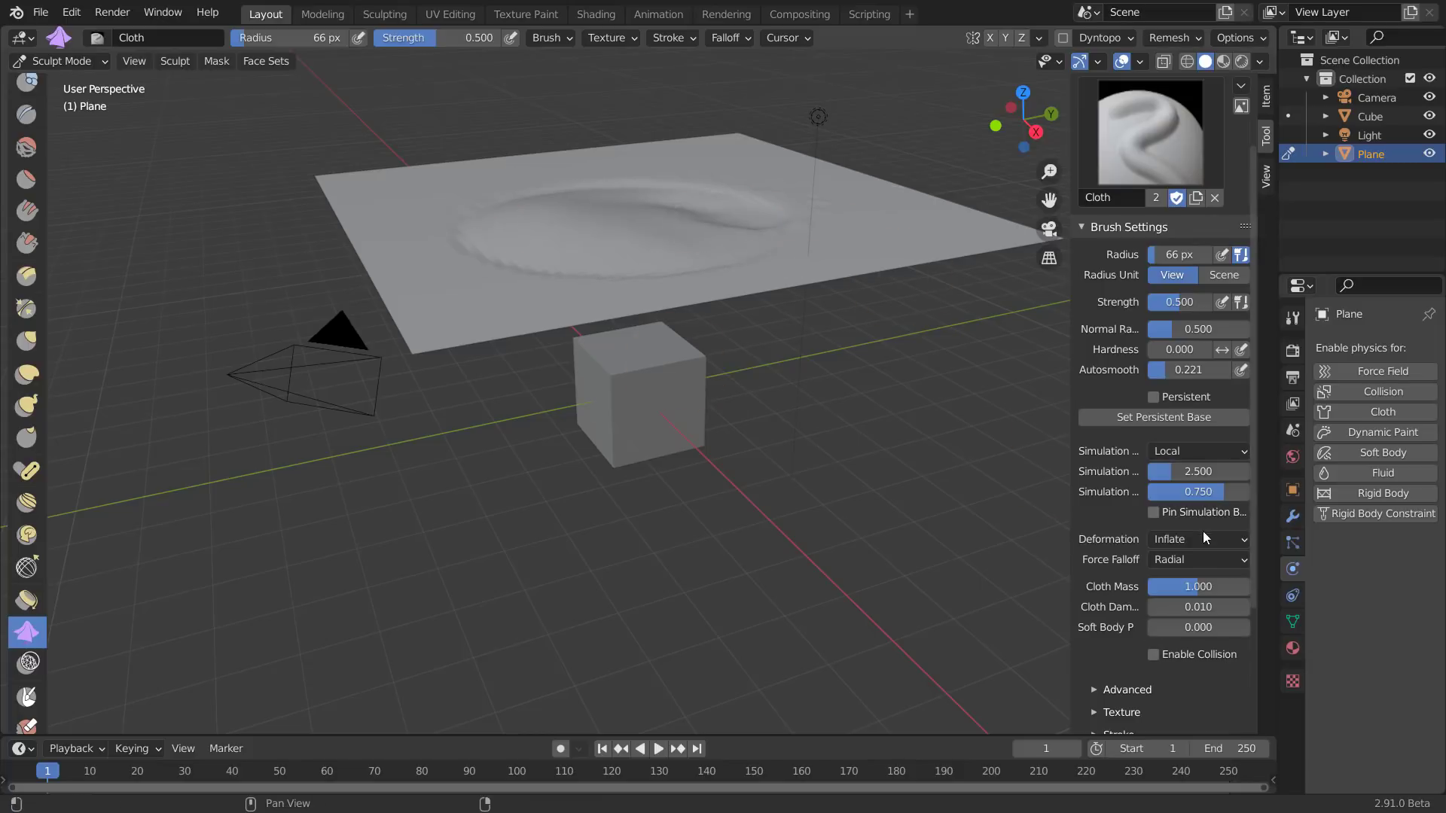
Change the Cloth brush's Deformation to Pinch Point and brush creases into the plane's inflated area
{"action": "left_click", "coordinate": [1197, 539]}
{"action": "left_click", "coordinate": [1181, 601]}
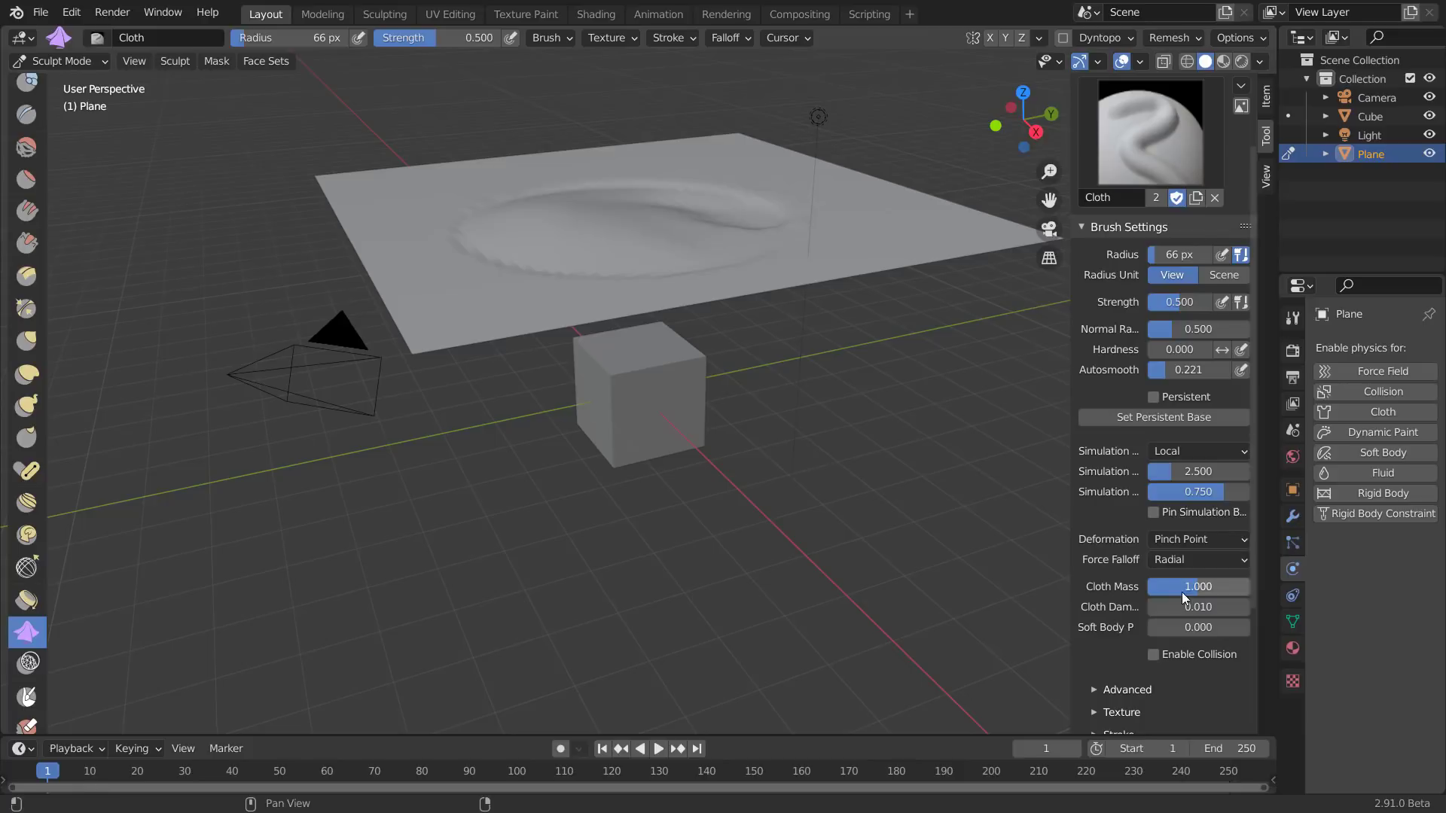
{"action": "mouse_move", "coordinate": [618, 218]}
{"action": "left_mouse_down"}
{"action": "mouse_move", "coordinate": [536, 231]}
{"action": "mouse_move", "coordinate": [646, 230]}
{"action": "mouse_move", "coordinate": [536, 241]}
{"action": "mouse_move", "coordinate": [570, 227]}
{"action": "mouse_move", "coordinate": [797, 237]}
{"action": "mouse_move", "coordinate": [900, 215]}
{"action": "mouse_move", "coordinate": [648, 184]}
{"action": "left_mouse_up"}
{"action": "left_click_drag", "start_coordinate": [414, 229], "coordinate": [415, 229]}
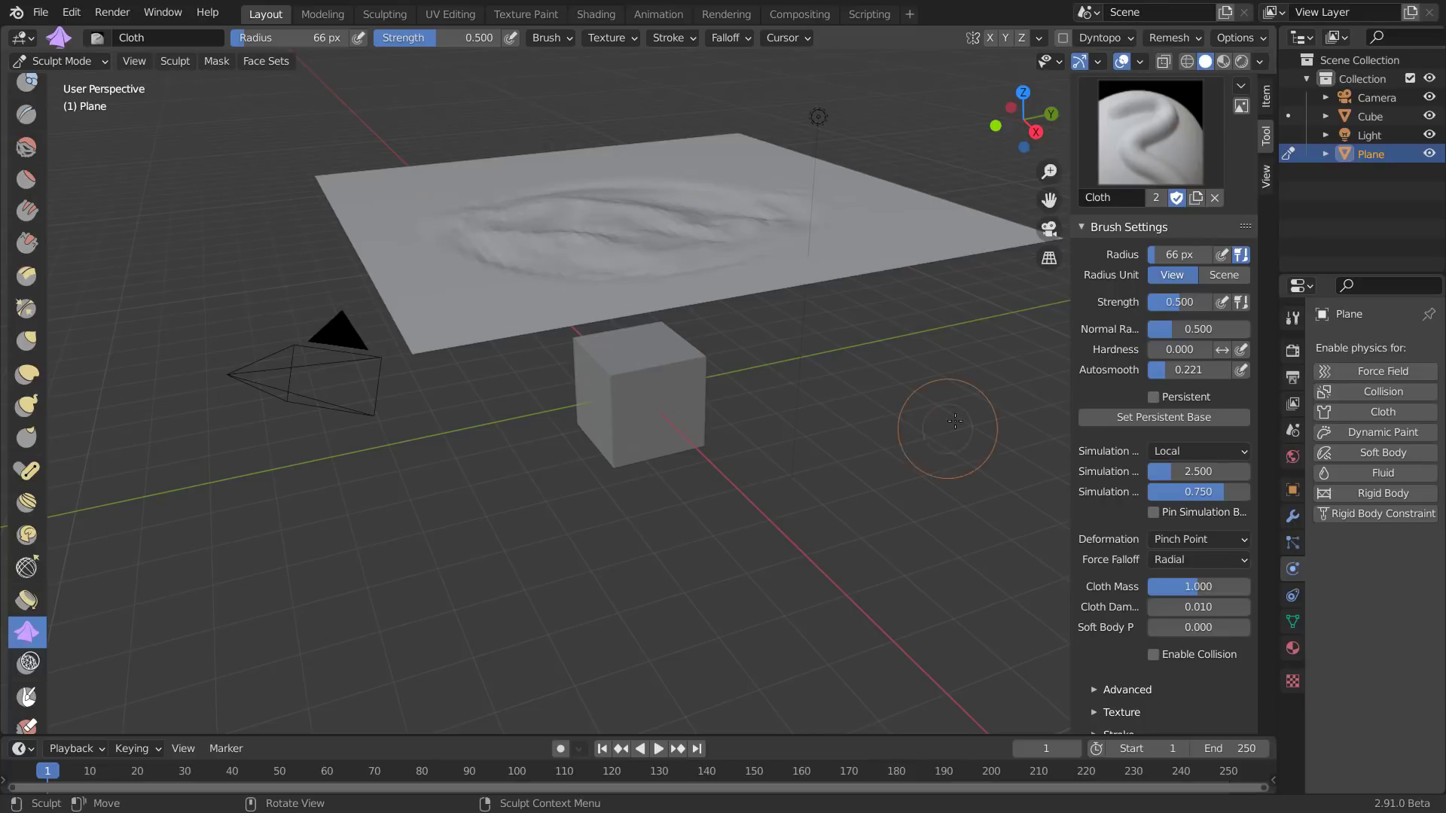
Look through the Cloth brush's simulation, deformation and collision settings
{"action": "middle_click_drag", "start_coordinate": [1065, 565], "coordinate": [1115, 544], "text": "shift"}
{"action": "scroll", "coordinate": [1114, 544], "scroll_direction": "up", "scroll_amount": 1}
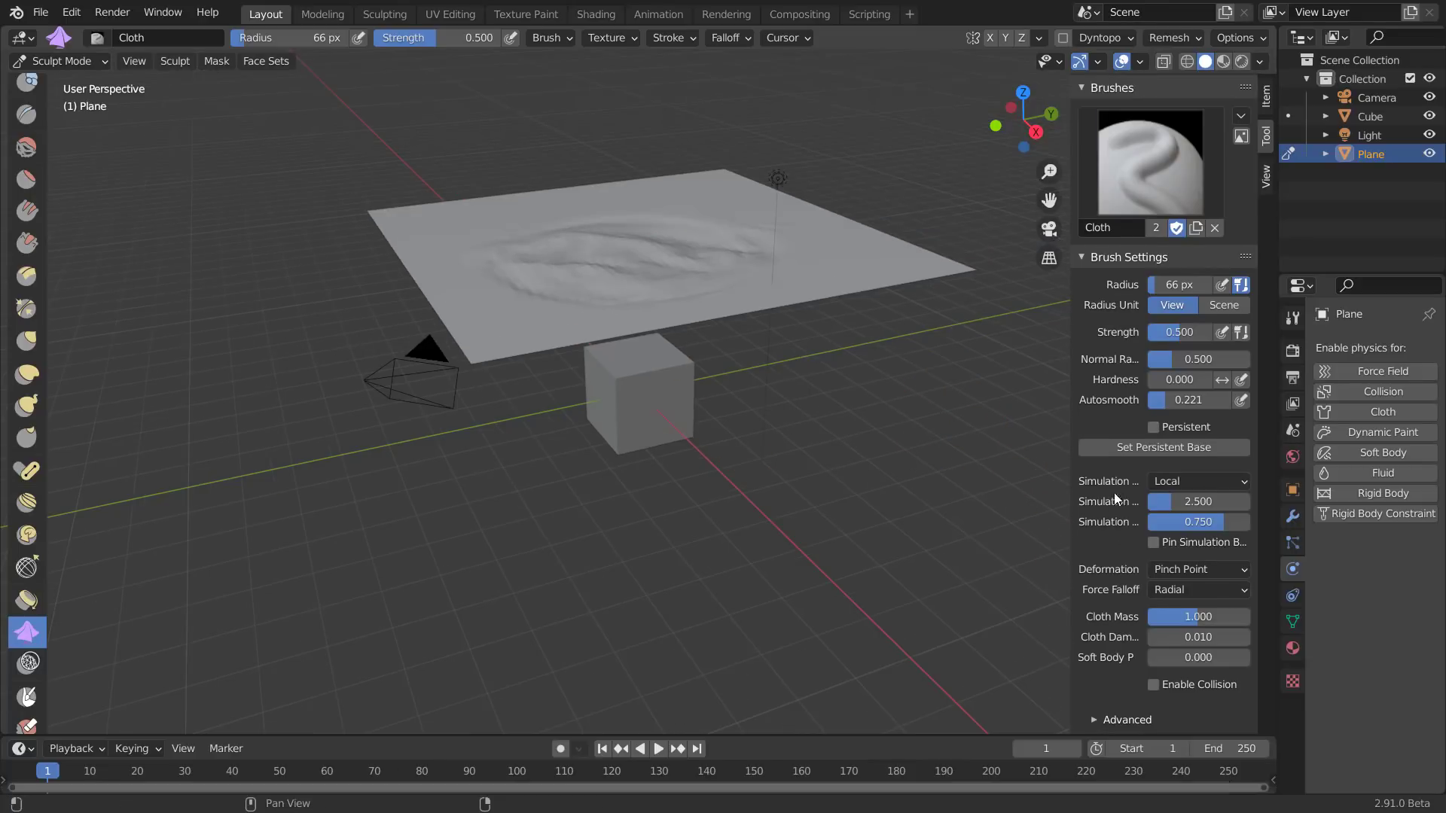
{"action": "scroll", "coordinate": [1171, 498], "scroll_direction": "up", "scroll_amount": 1}
{"action": "scroll", "coordinate": [1172, 499], "scroll_direction": "down", "scroll_amount": 7}
{"action": "scroll", "coordinate": [1172, 499], "scroll_direction": "up", "scroll_amount": 2}
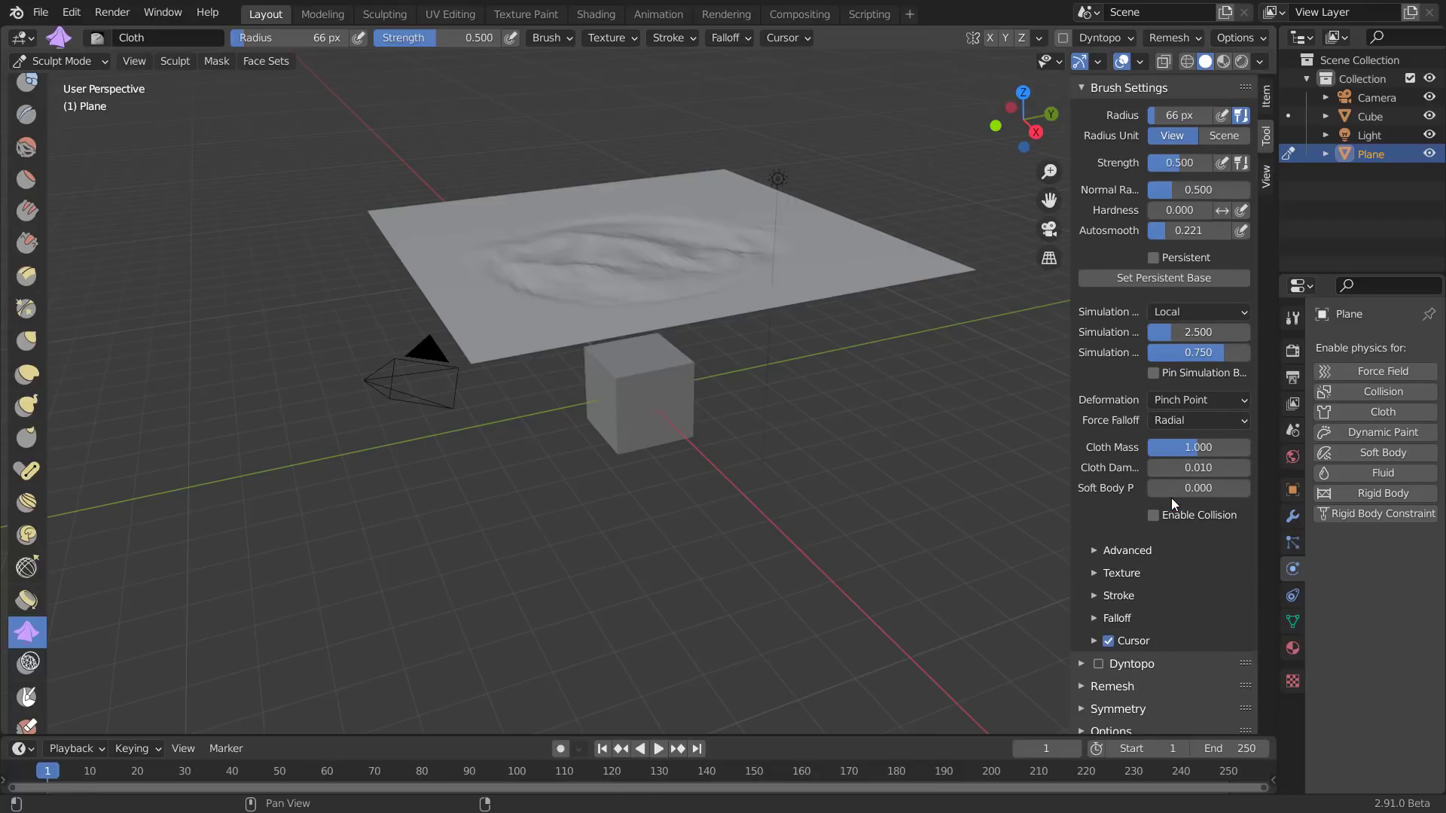
{"action": "scroll", "coordinate": [1172, 499], "scroll_direction": "up", "scroll_amount": 3}
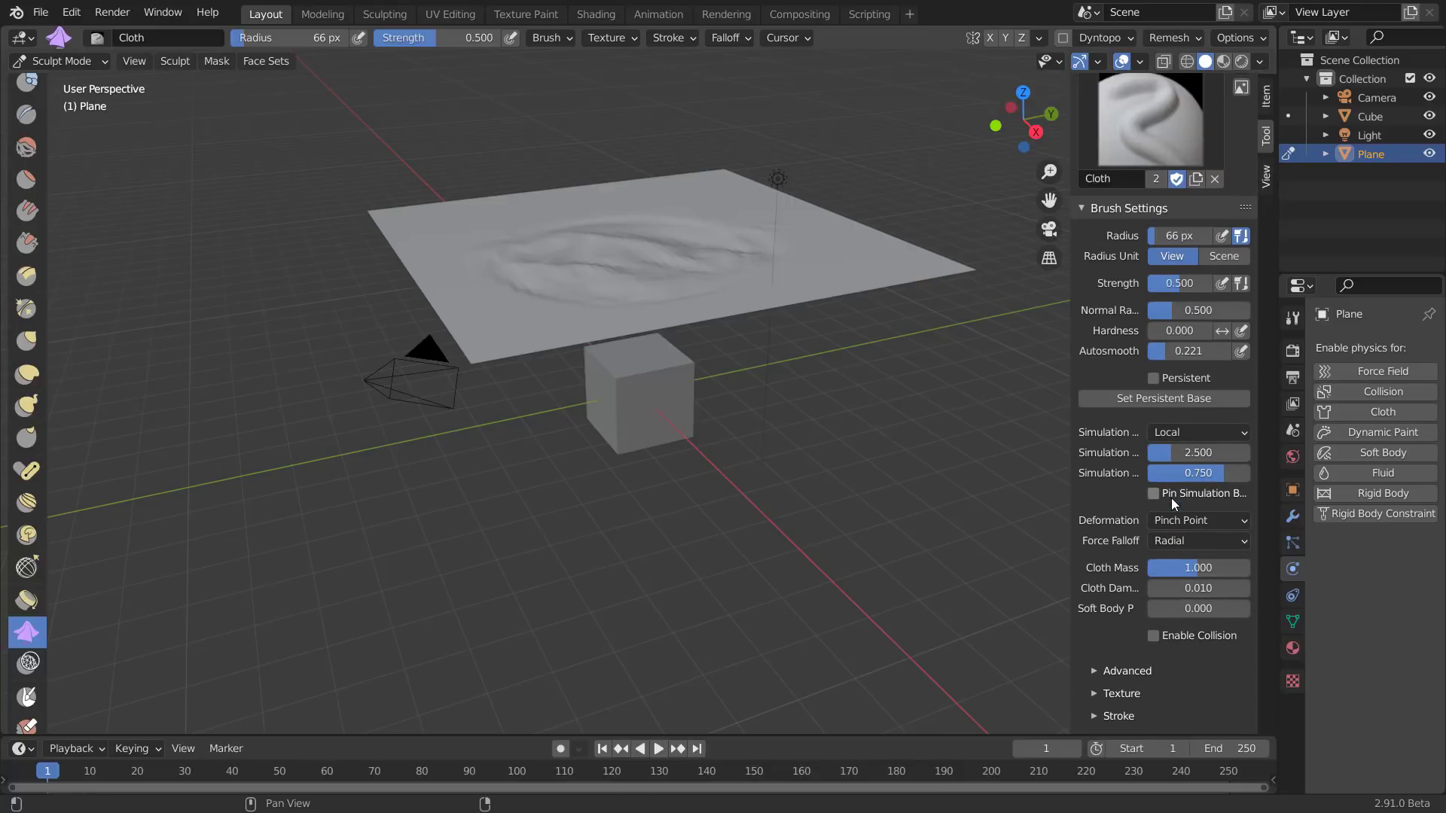
Set the Cloth brush's Soft Body Plasticity to 0.324 and enable its collision option
{"action": "scroll", "coordinate": [1172, 499], "scroll_direction": "down", "scroll_amount": 4}
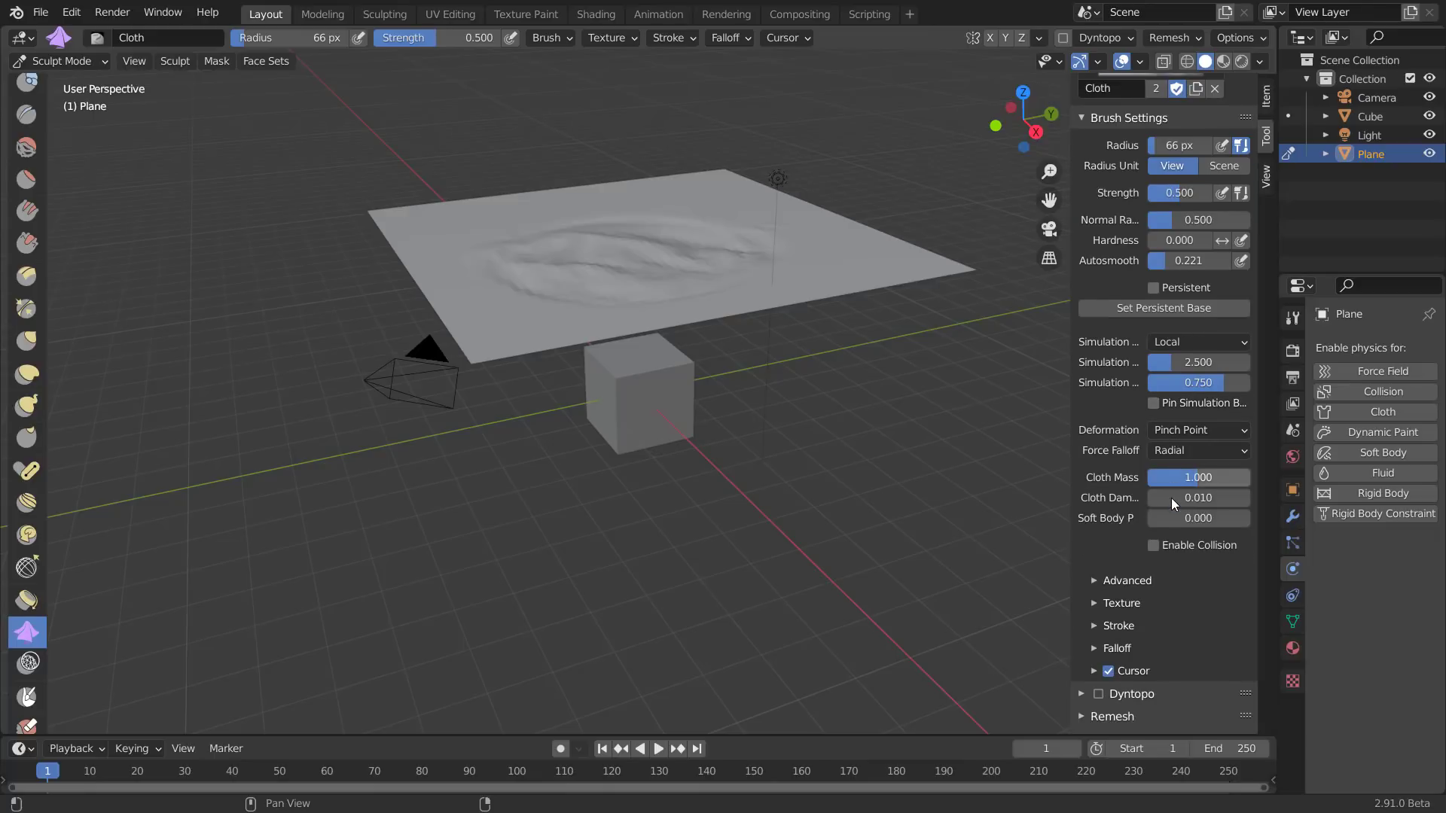
{"action": "left_click_drag", "start_coordinate": [1070, 494], "coordinate": [941, 486]}
{"action": "left_click_drag", "start_coordinate": [1137, 491], "coordinate": [1194, 489]}
{"action": "left_click", "coordinate": [1073, 517]}
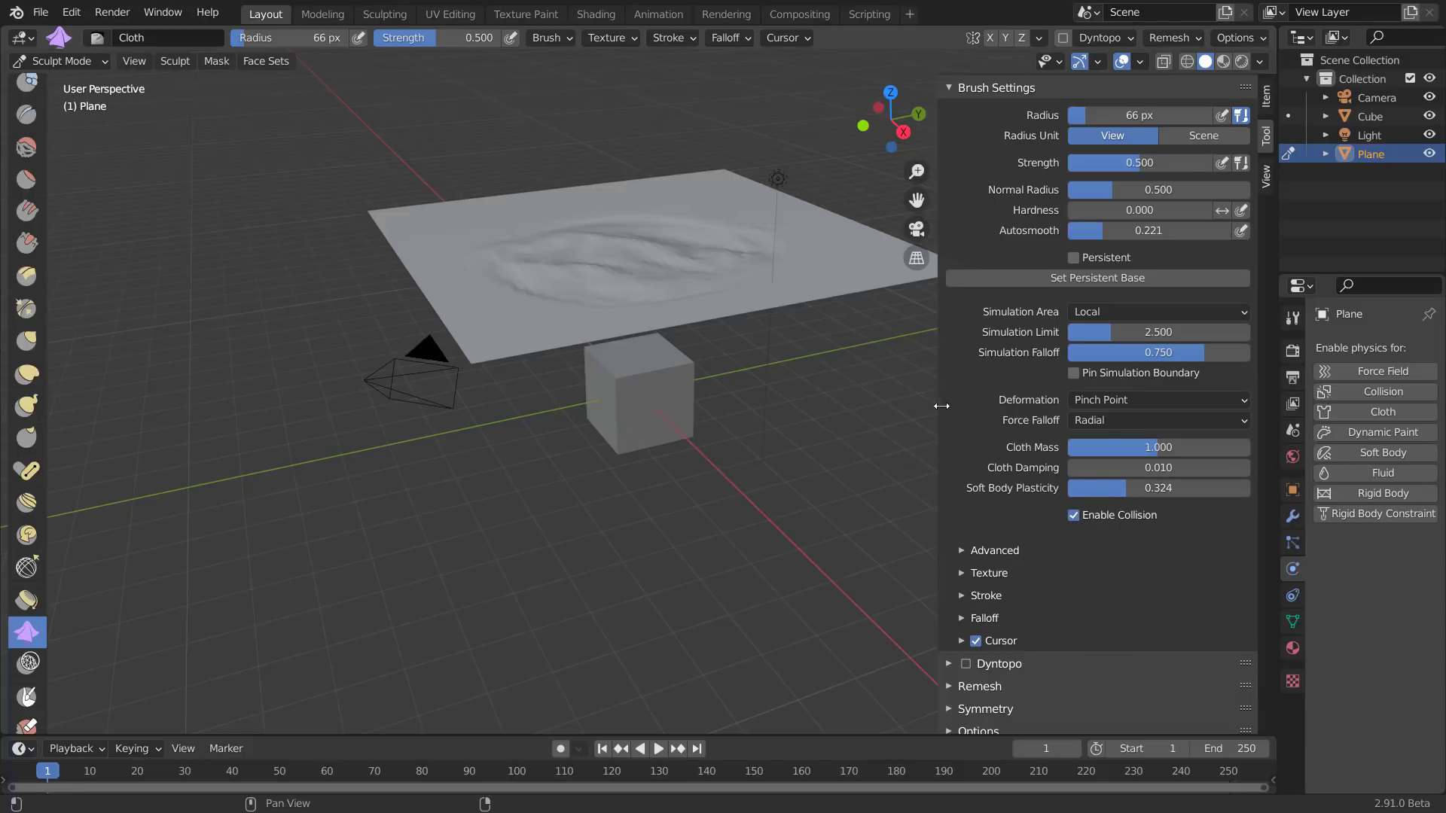
{"action": "left_click_drag", "start_coordinate": [938, 406], "coordinate": [1082, 406]}
Activate the Cloth Filter tool for sculpting the plane
{"action": "scroll", "coordinate": [27, 570], "scroll_direction": "down", "scroll_amount": 4}
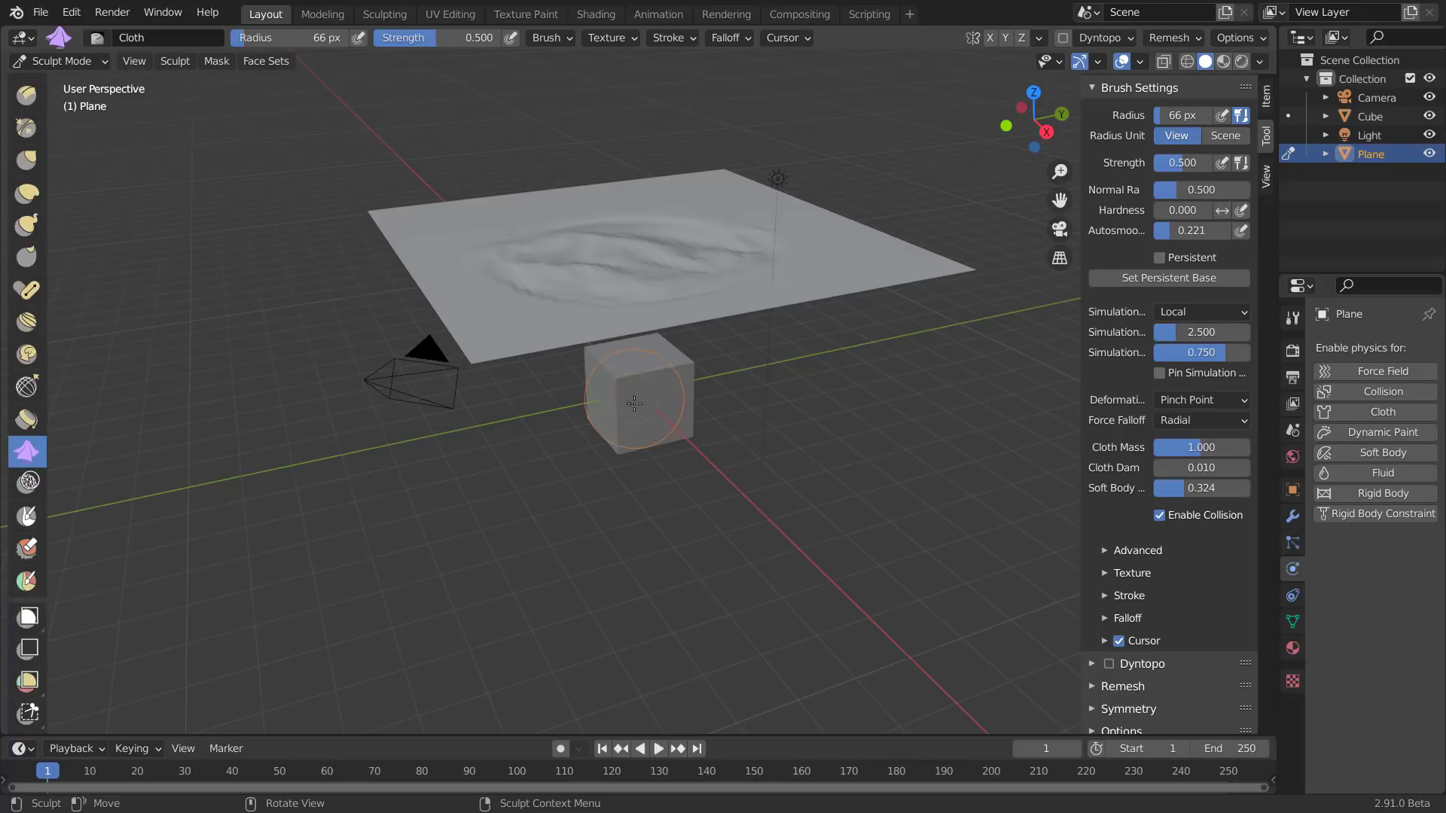
{"action": "scroll", "coordinate": [27, 587], "scroll_direction": "down", "scroll_amount": 6}
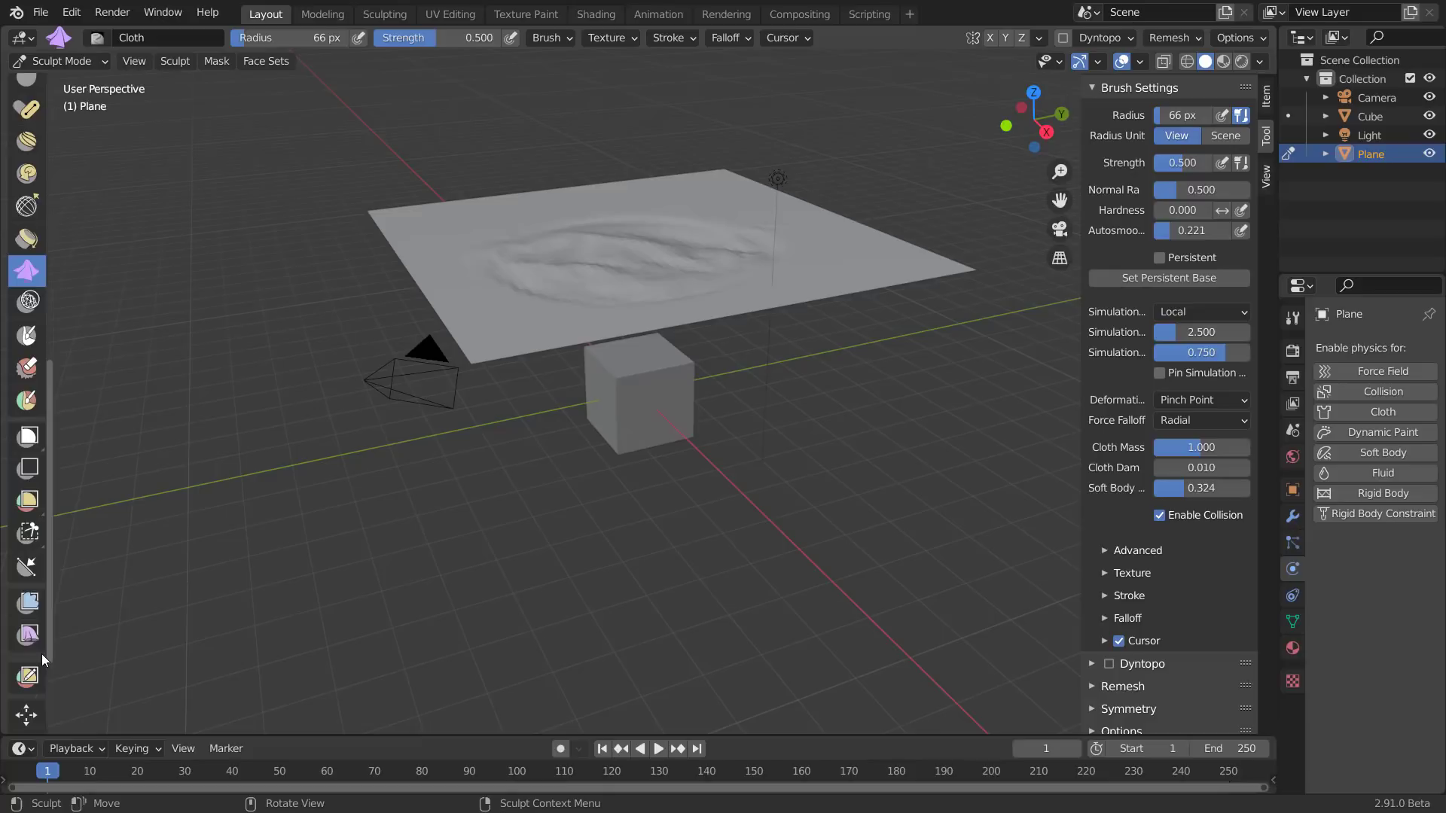
{"action": "scroll", "coordinate": [34, 647], "scroll_direction": "down", "scroll_amount": 1}
{"action": "left_click", "coordinate": [33, 603]}
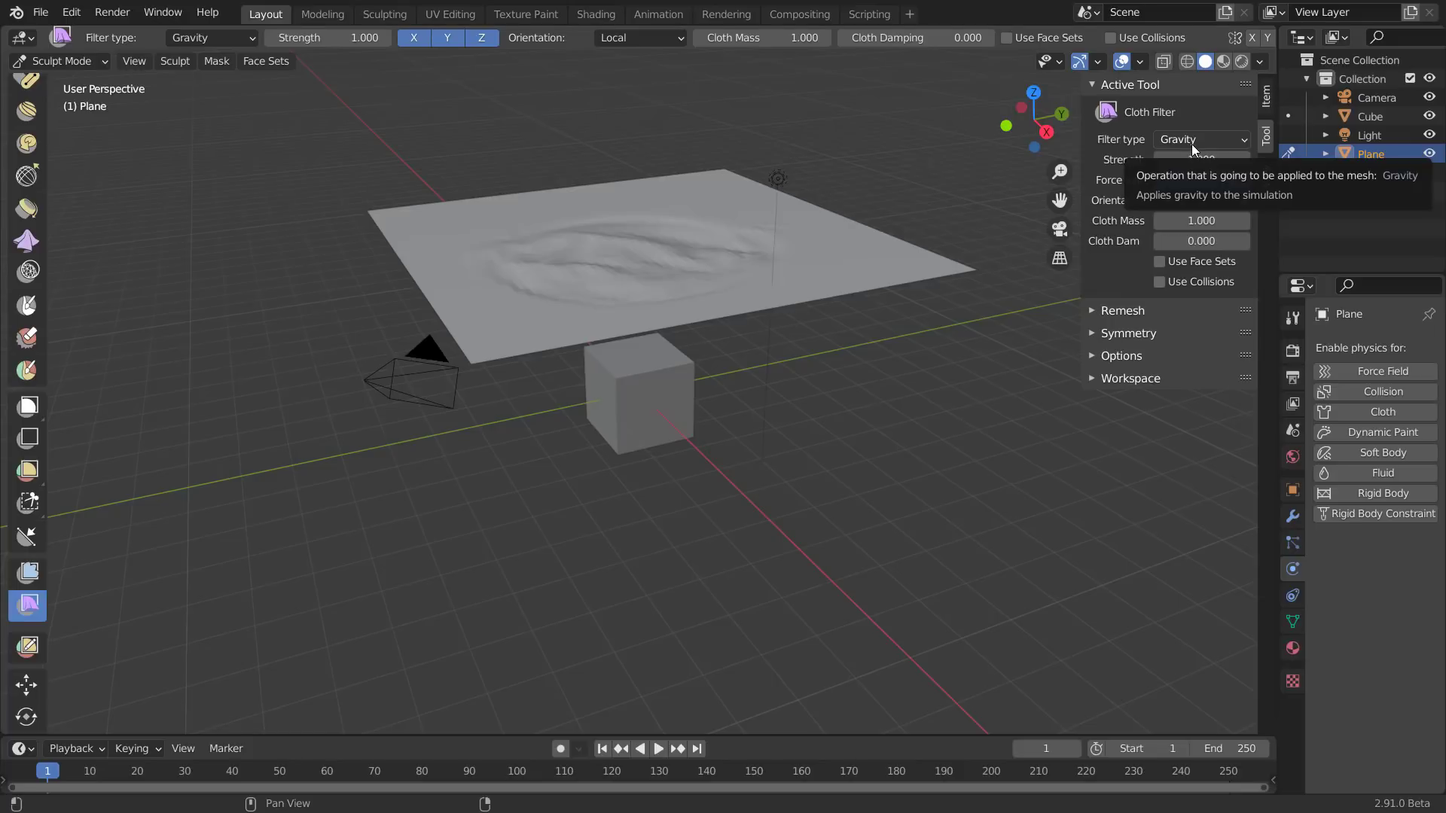
Try the Gravity cloth filter on the plane with collisions disabled
{"action": "mouse_move", "coordinate": [709, 236]}
{"action": "left_mouse_down"}
{"action": "mouse_move", "coordinate": [655, 238]}
{"action": "mouse_move", "coordinate": [662, 258]}
{"action": "mouse_move", "coordinate": [630, 268]}
{"action": "mouse_move", "coordinate": [765, 200]}
{"action": "left_mouse_up"}
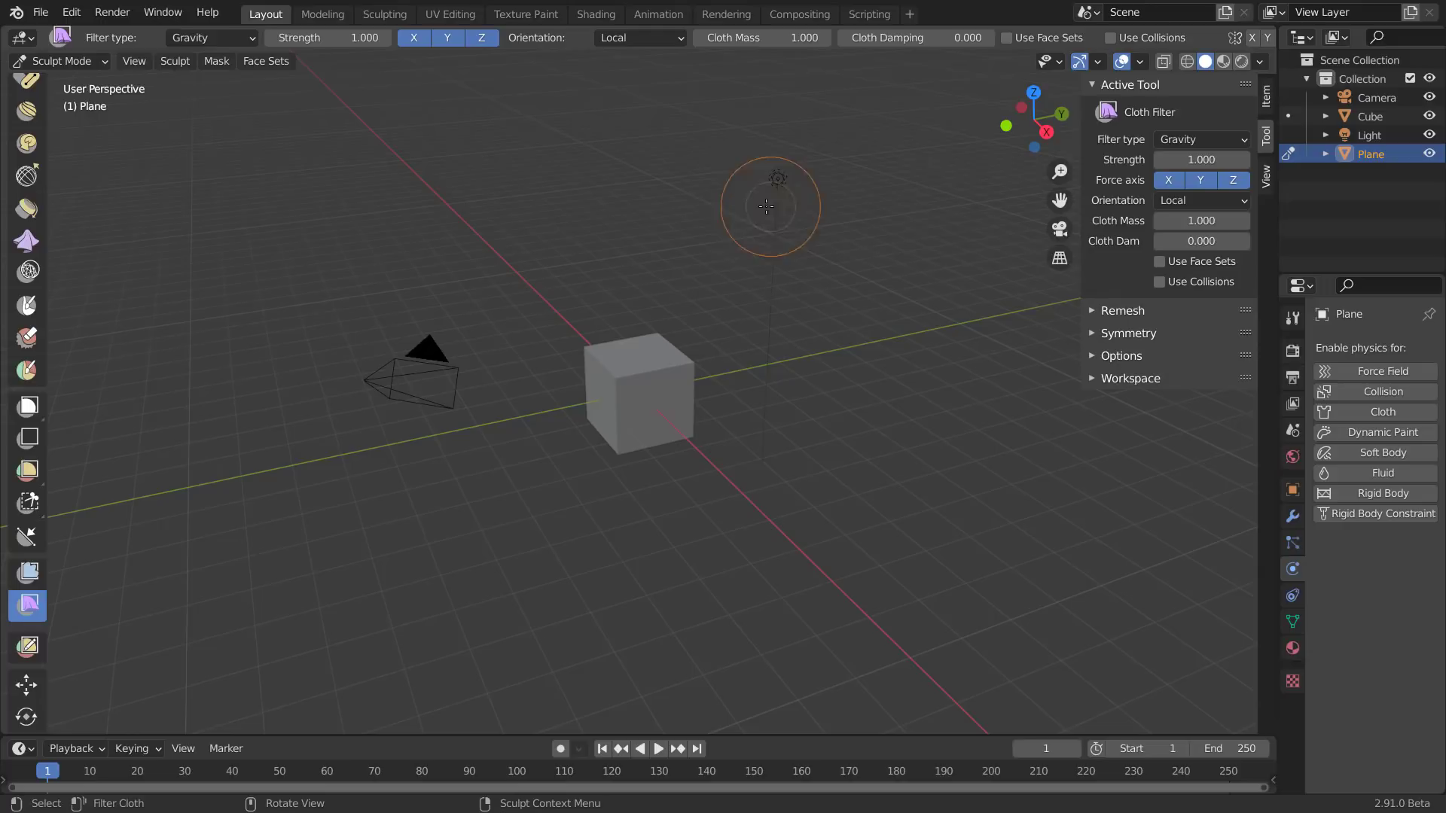
{"action": "scroll", "coordinate": [765, 226], "scroll_direction": "down", "scroll_amount": 3}
{"action": "mouse_move", "coordinate": [653, 173]}
{"action": "left_mouse_down"}
{"action": "mouse_move", "coordinate": [648, 219]}
{"action": "mouse_move", "coordinate": [548, 226]}
{"action": "mouse_move", "coordinate": [646, 274]}
{"action": "mouse_move", "coordinate": [627, 323]}
{"action": "mouse_move", "coordinate": [612, 322]}
{"action": "mouse_move", "coordinate": [645, 309]}
{"action": "mouse_move", "coordinate": [645, 508]}
{"action": "mouse_move", "coordinate": [767, 451]}
{"action": "mouse_move", "coordinate": [775, 381]}
{"action": "left_mouse_up"}
{"action": "right_click", "coordinate": [774, 381]}
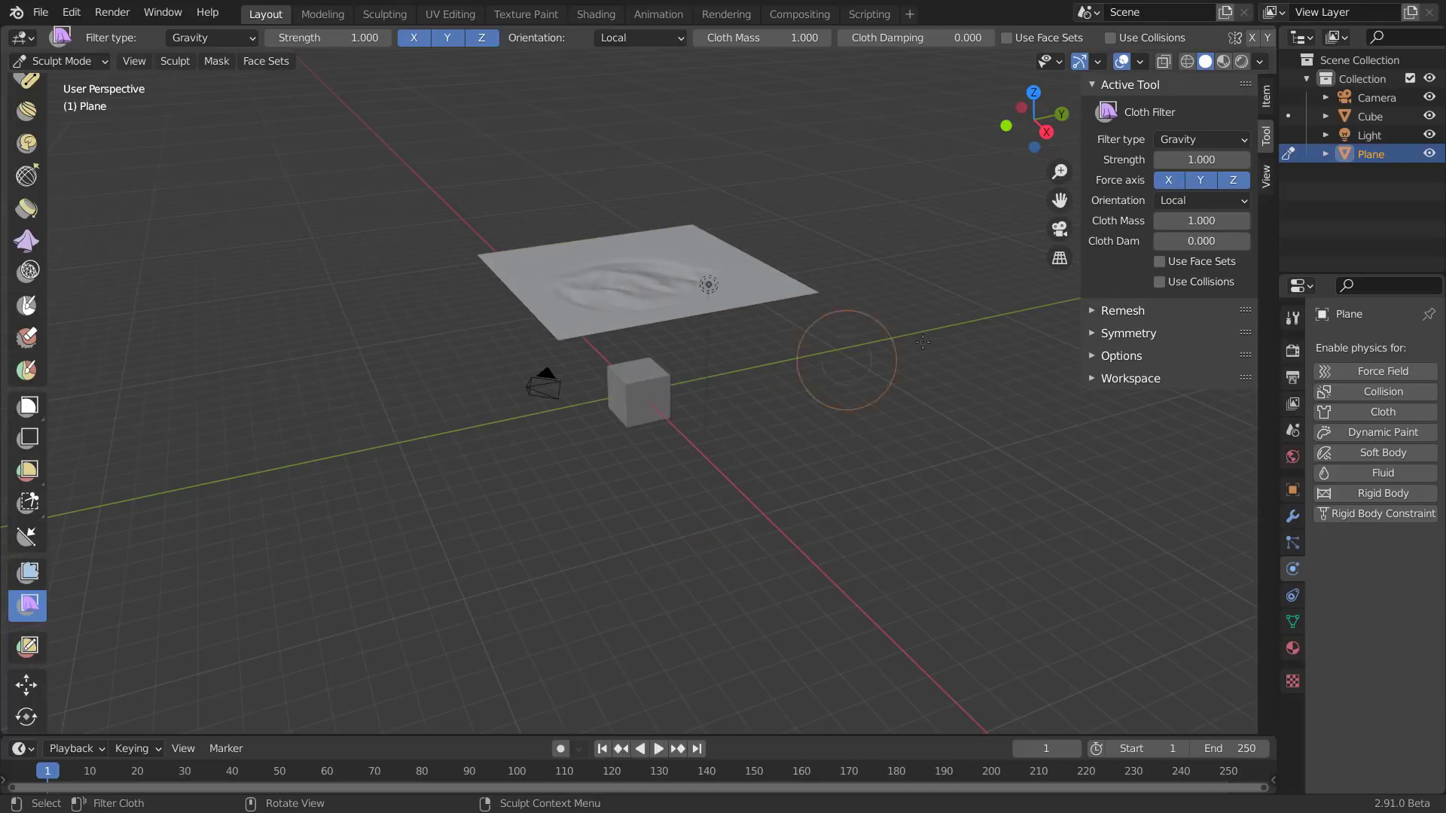
Enable Use Collisions for the Cloth Filter and apply Gravity to drape the plane against the cube
{"action": "left_click", "coordinate": [1159, 281]}
{"action": "left_click_drag", "start_coordinate": [675, 282], "coordinate": [627, 355]}
{"action": "left_click_drag", "start_coordinate": [705, 404], "coordinate": [622, 452]}
{"action": "scroll", "coordinate": [696, 354], "scroll_direction": "up", "scroll_amount": 6}
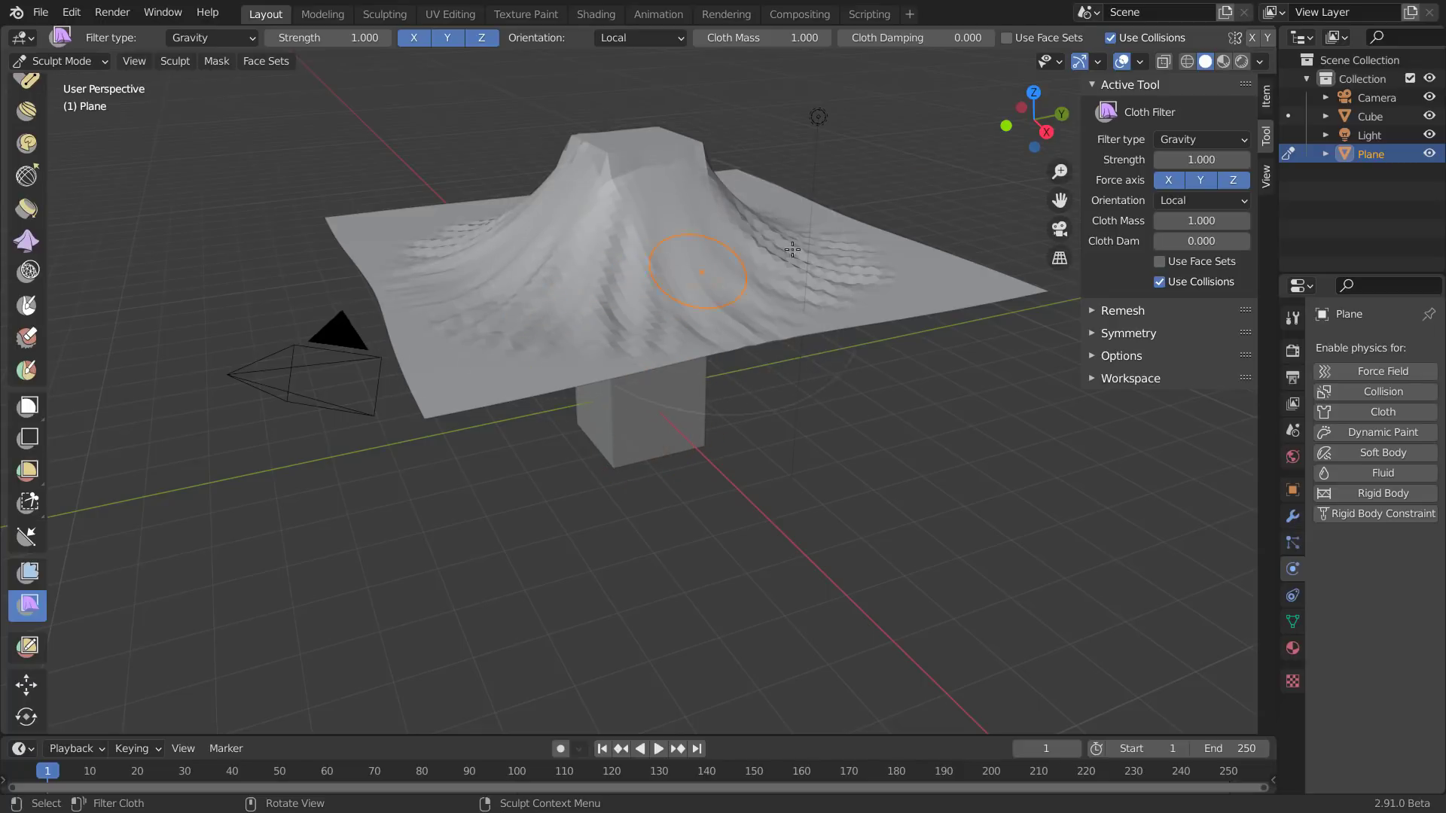
Change the Cloth Filter type to Inflate and apply it to the plane
{"action": "left_click", "coordinate": [1197, 140]}
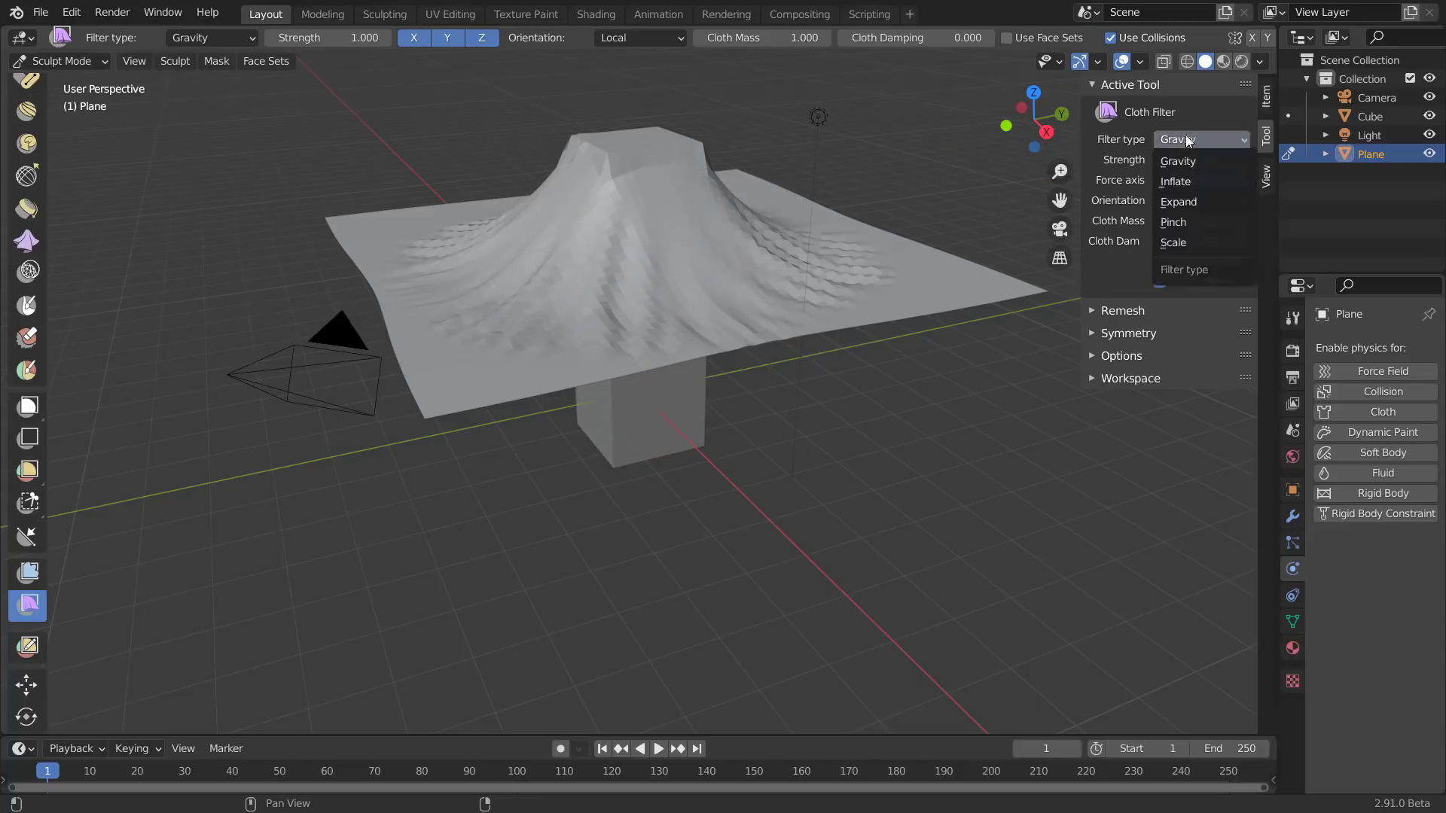
{"action": "left_click", "coordinate": [1197, 181]}
{"action": "left_click_drag", "start_coordinate": [611, 181], "coordinate": [723, 187]}
Switch the Cloth Filter type back to Gravity and apply it repeatedly until the plane collapses around the cube
{"action": "left_click", "coordinate": [1202, 139]}
{"action": "left_click", "coordinate": [1174, 155]}
{"action": "left_click_drag", "start_coordinate": [745, 241], "coordinate": [446, 260]}
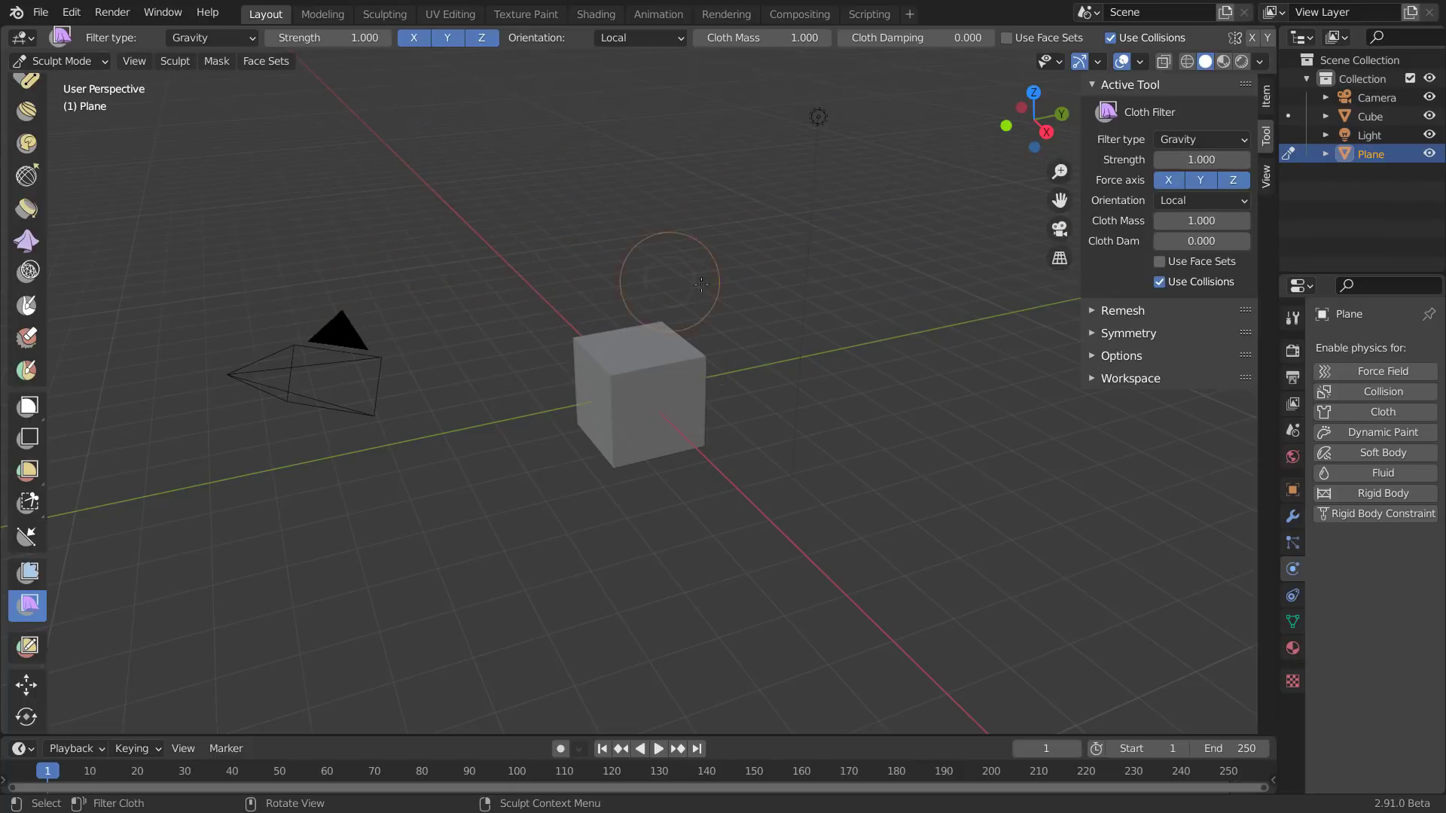
{"action": "scroll", "coordinate": [798, 369], "scroll_direction": "down", "scroll_amount": 8}
{"action": "left_click_drag", "start_coordinate": [592, 210], "coordinate": [365, 291]}
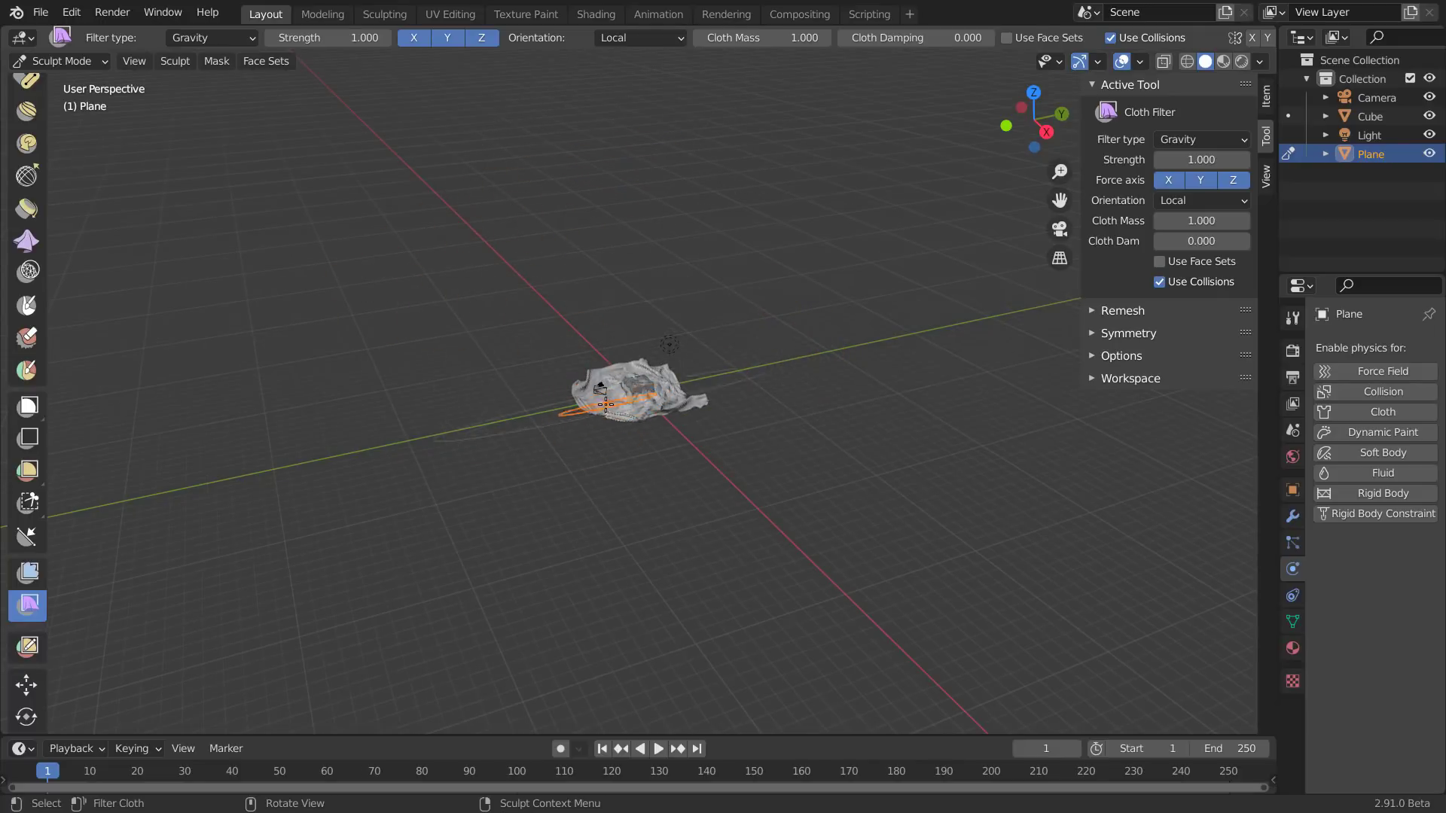
{"action": "scroll", "coordinate": [760, 411], "scroll_direction": "up", "scroll_amount": 2}
{"action": "scroll", "coordinate": [761, 410], "scroll_direction": "up", "scroll_amount": 3}
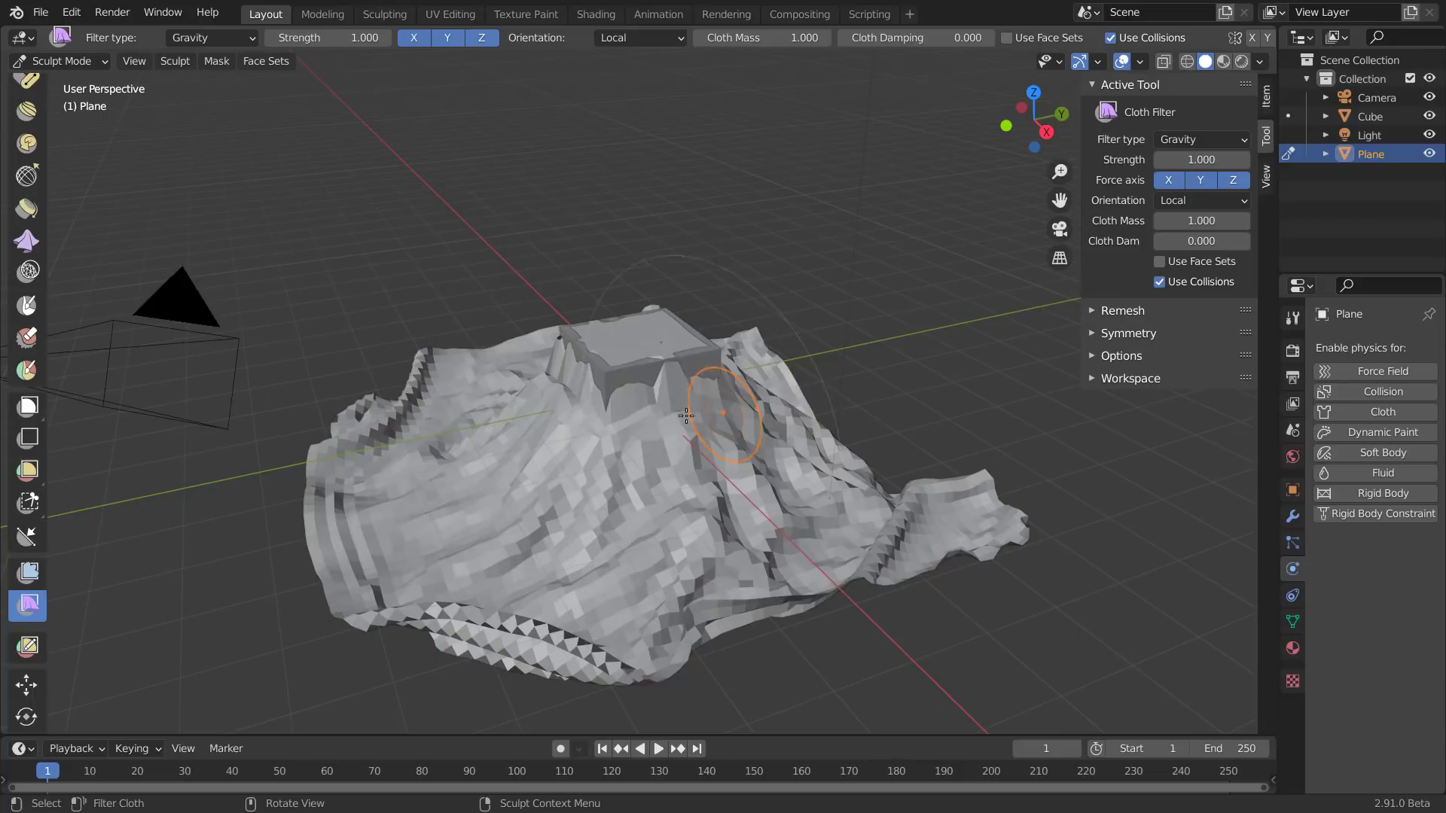
Apply the Inflate and Expand cloth filters to the crumpled plane
{"action": "left_click", "coordinate": [1220, 140]}
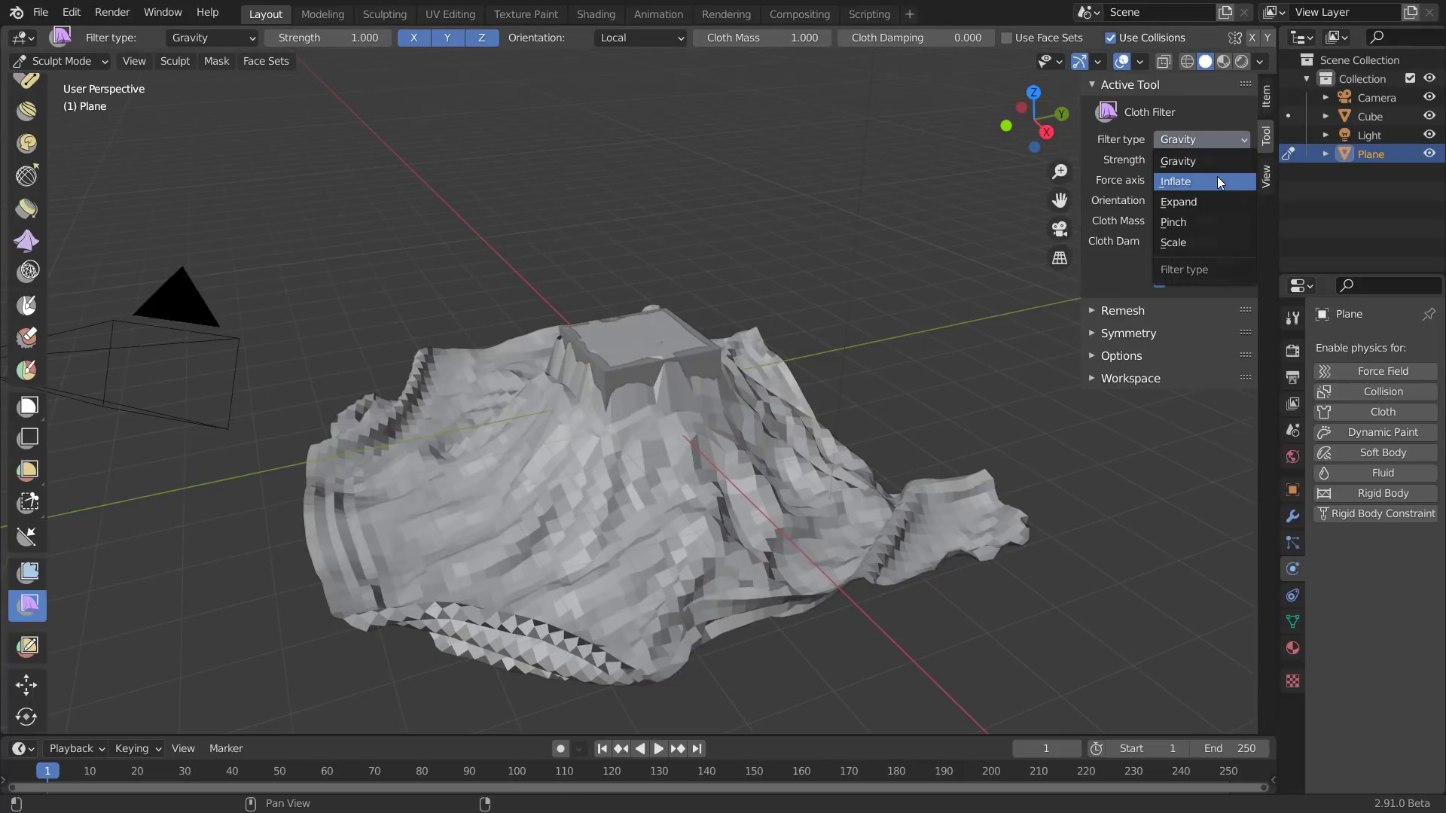
{"action": "left_click", "coordinate": [1175, 181]}
{"action": "left_click", "coordinate": [1202, 139]}
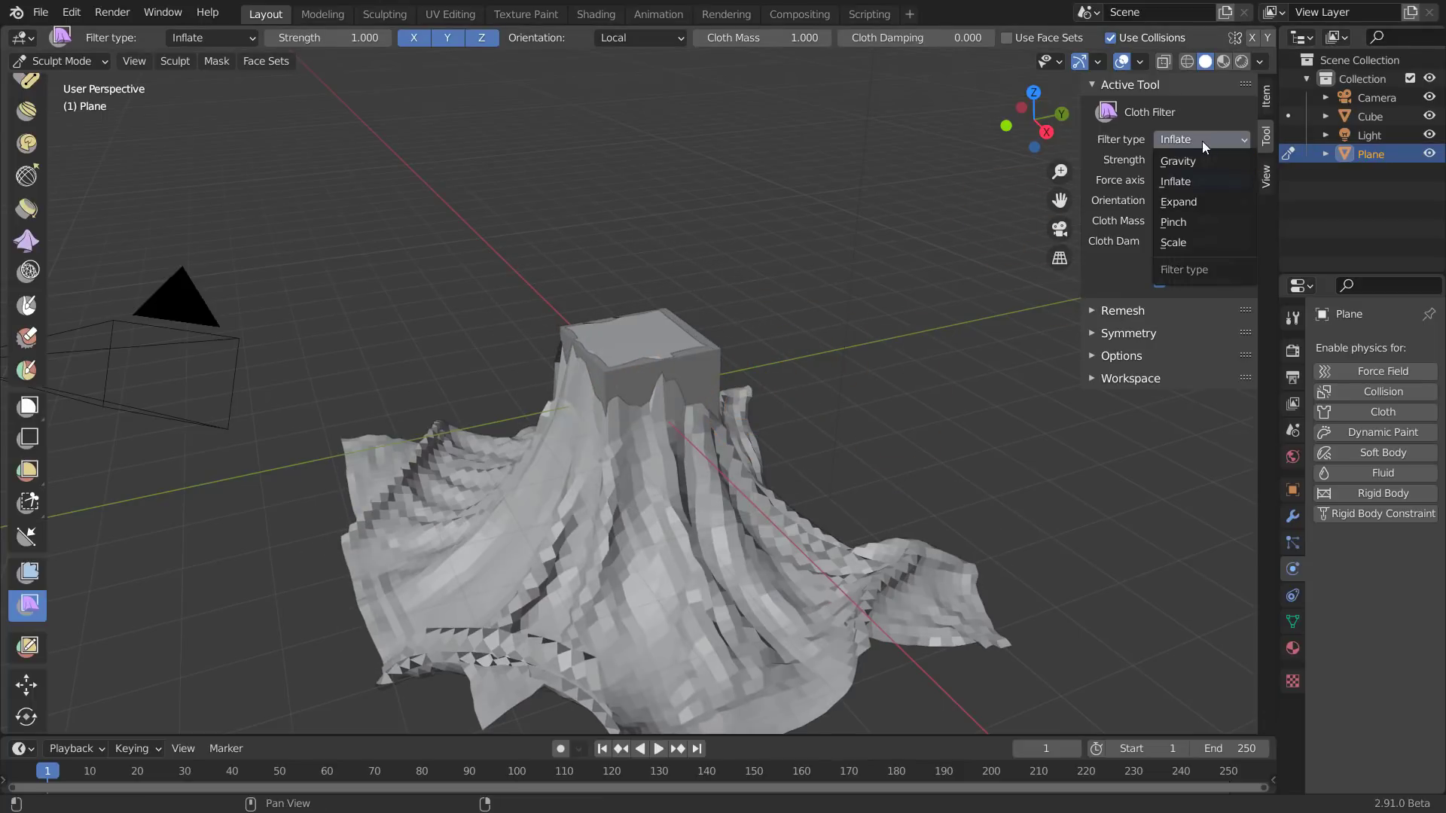
{"action": "left_click", "coordinate": [1178, 198]}
{"action": "left_click_drag", "start_coordinate": [701, 542], "coordinate": [799, 519]}
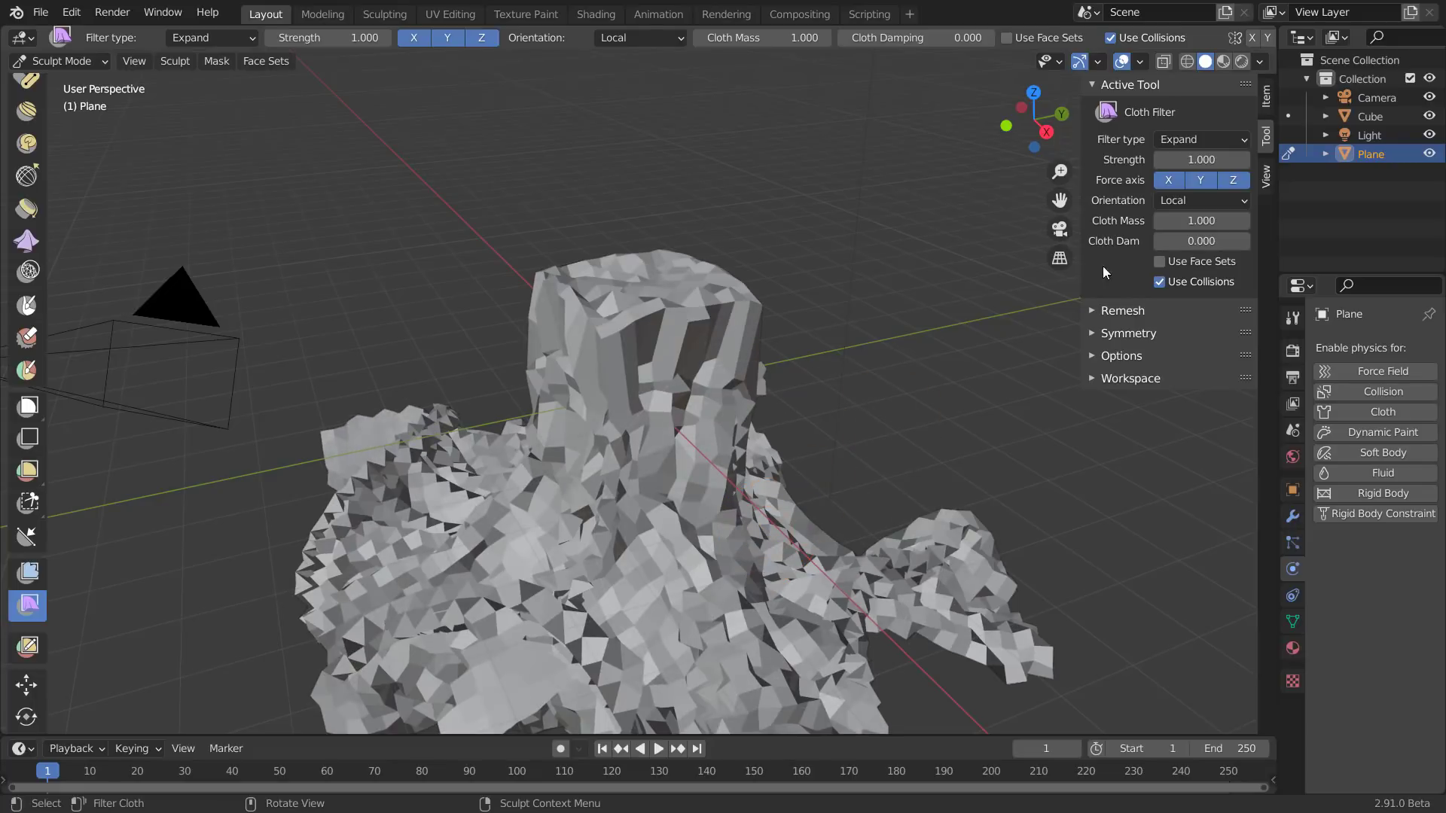
Change the Cloth Filter type to Pinch and apply it to the plane
{"action": "left_click", "coordinate": [1202, 139]}
{"action": "left_click", "coordinate": [1185, 223]}
{"action": "mouse_move", "coordinate": [606, 595]}
{"action": "left_mouse_down"}
{"action": "mouse_move", "coordinate": [596, 569]}
{"action": "mouse_move", "coordinate": [704, 590]}
{"action": "mouse_move", "coordinate": [692, 505]}
{"action": "left_mouse_up"}
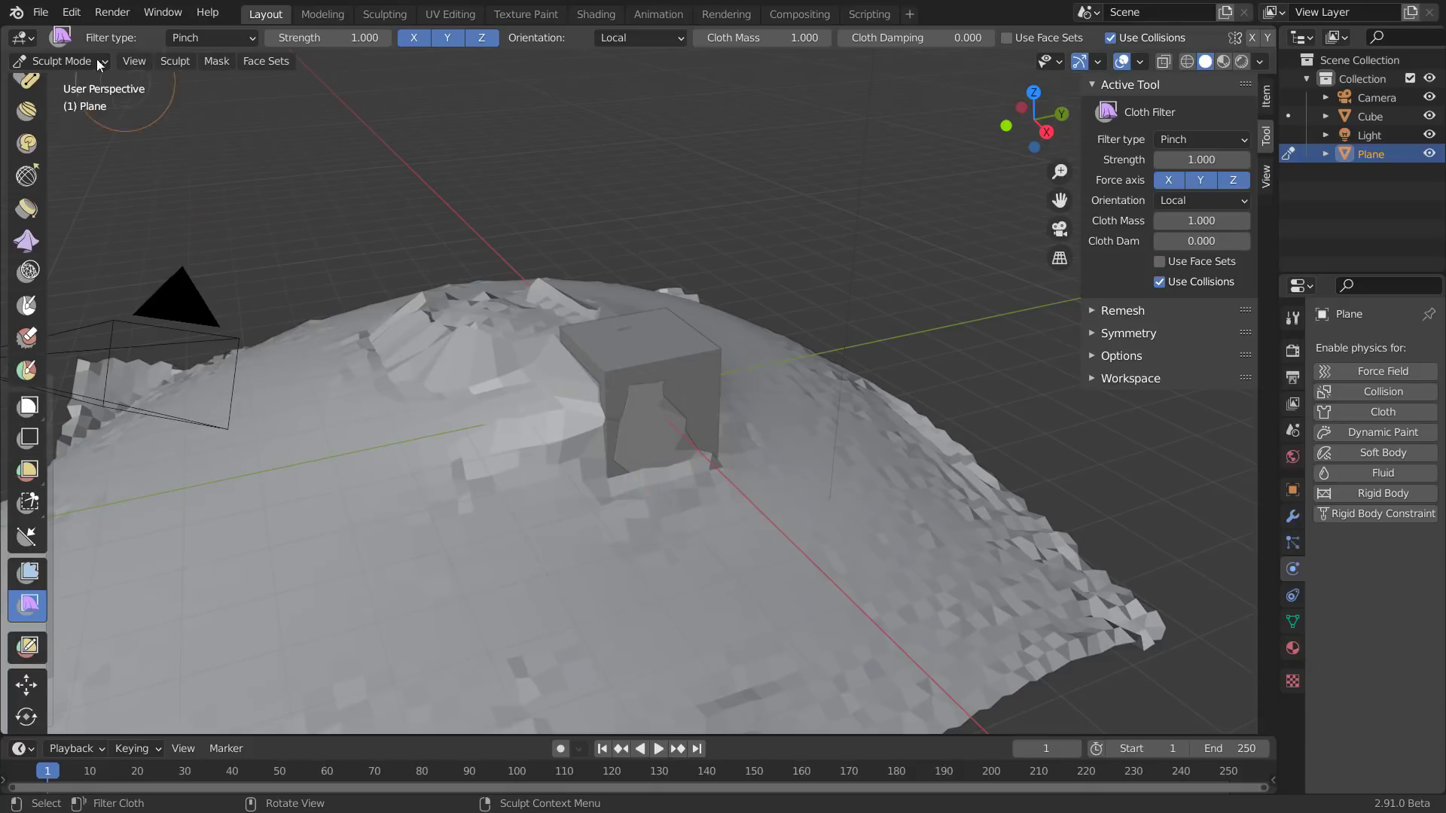
Start a new file and discard the changes to the cloth scene
{"action": "left_click", "coordinate": [41, 12]}
{"action": "mouse_move", "coordinate": [154, 37]}
{"action": "left_click", "coordinate": [226, 34]}
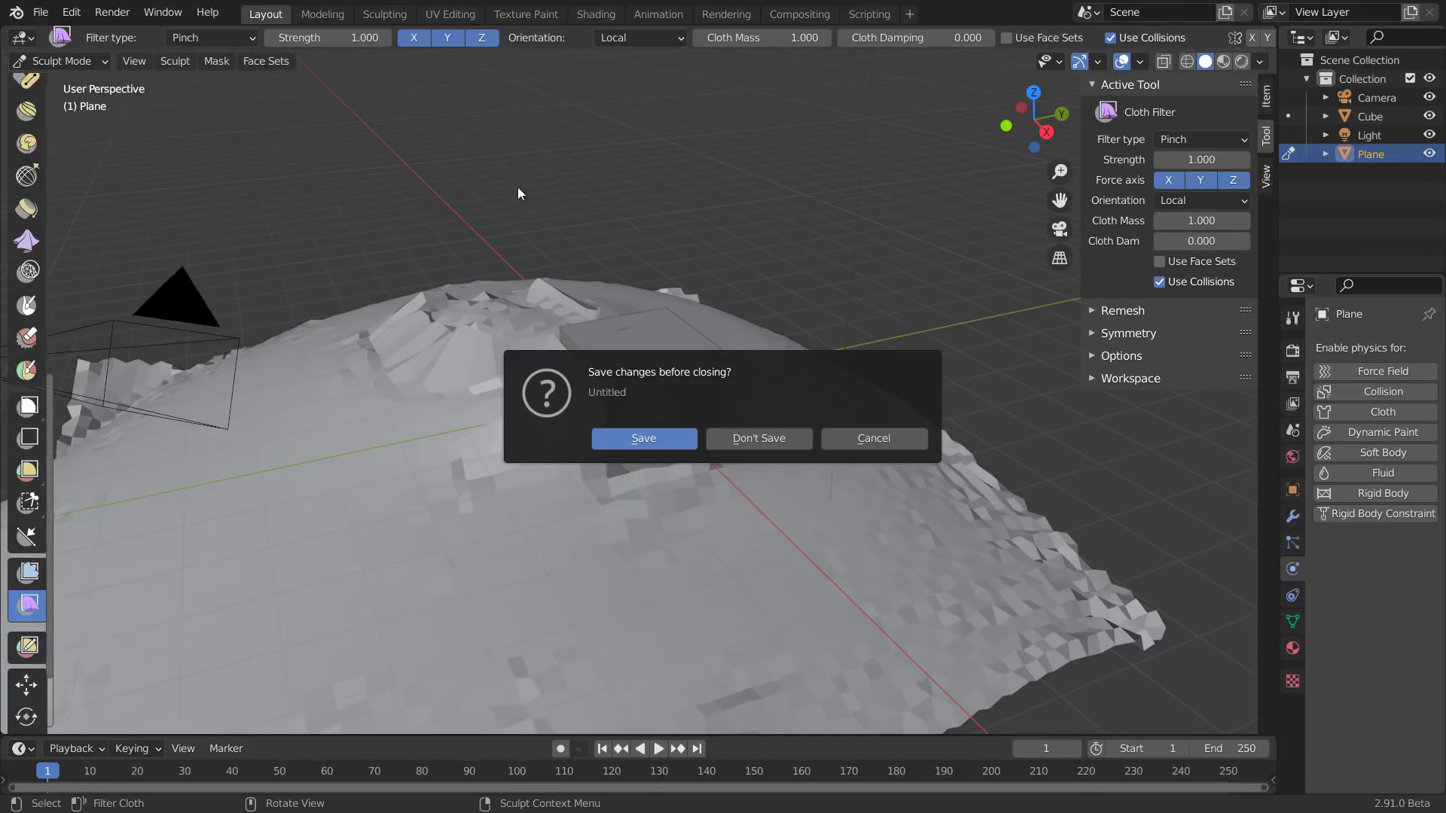
{"action": "left_click", "coordinate": [762, 437]}
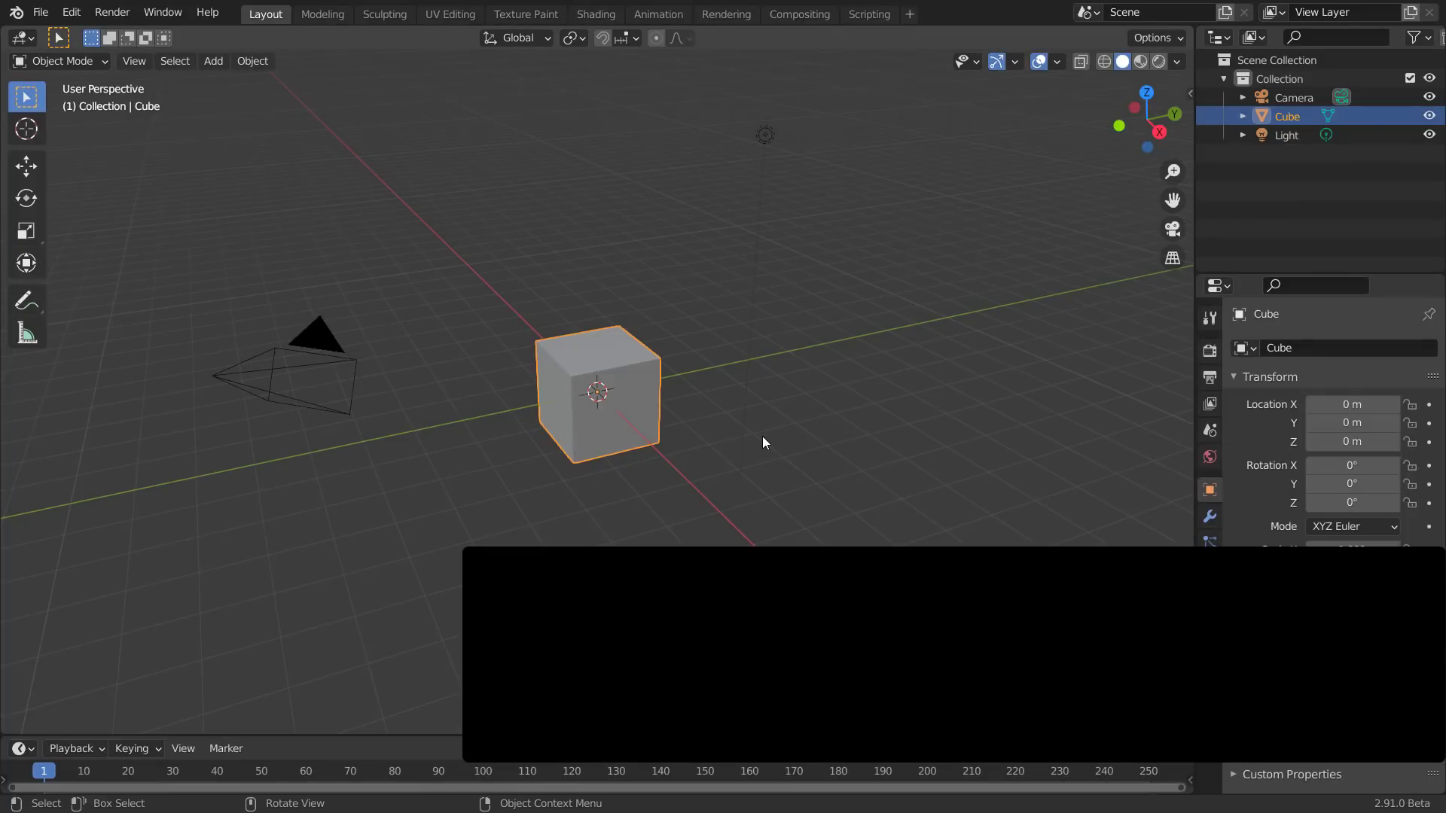
Create a new collection inside the existing Collection and add a UV sphere to it
{"action": "right_click", "coordinate": [1275, 78]}
{"action": "left_click", "coordinate": [1155, 84]}
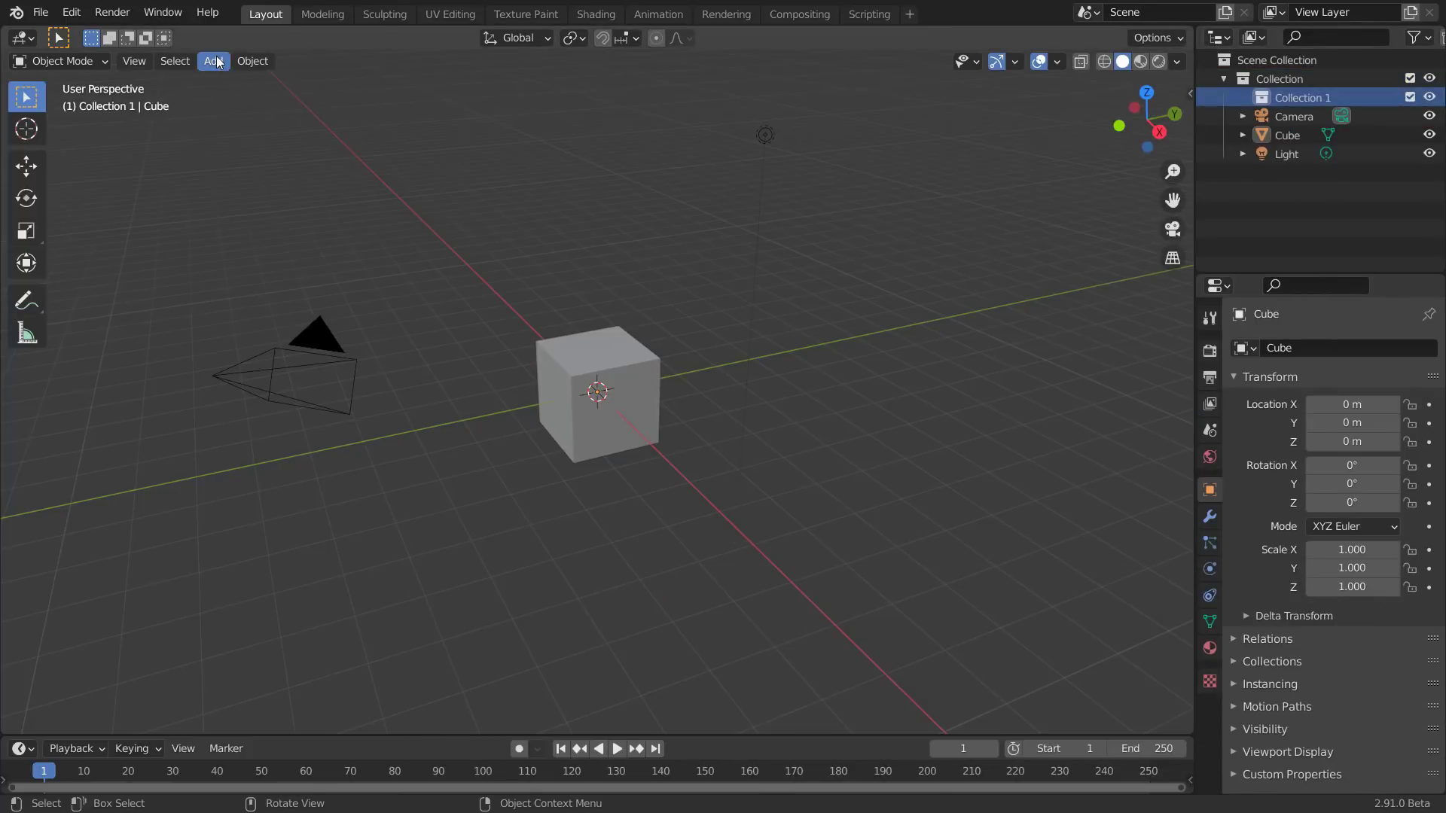
{"action": "left_click", "coordinate": [214, 62]}
{"action": "mouse_move", "coordinate": [244, 86]}
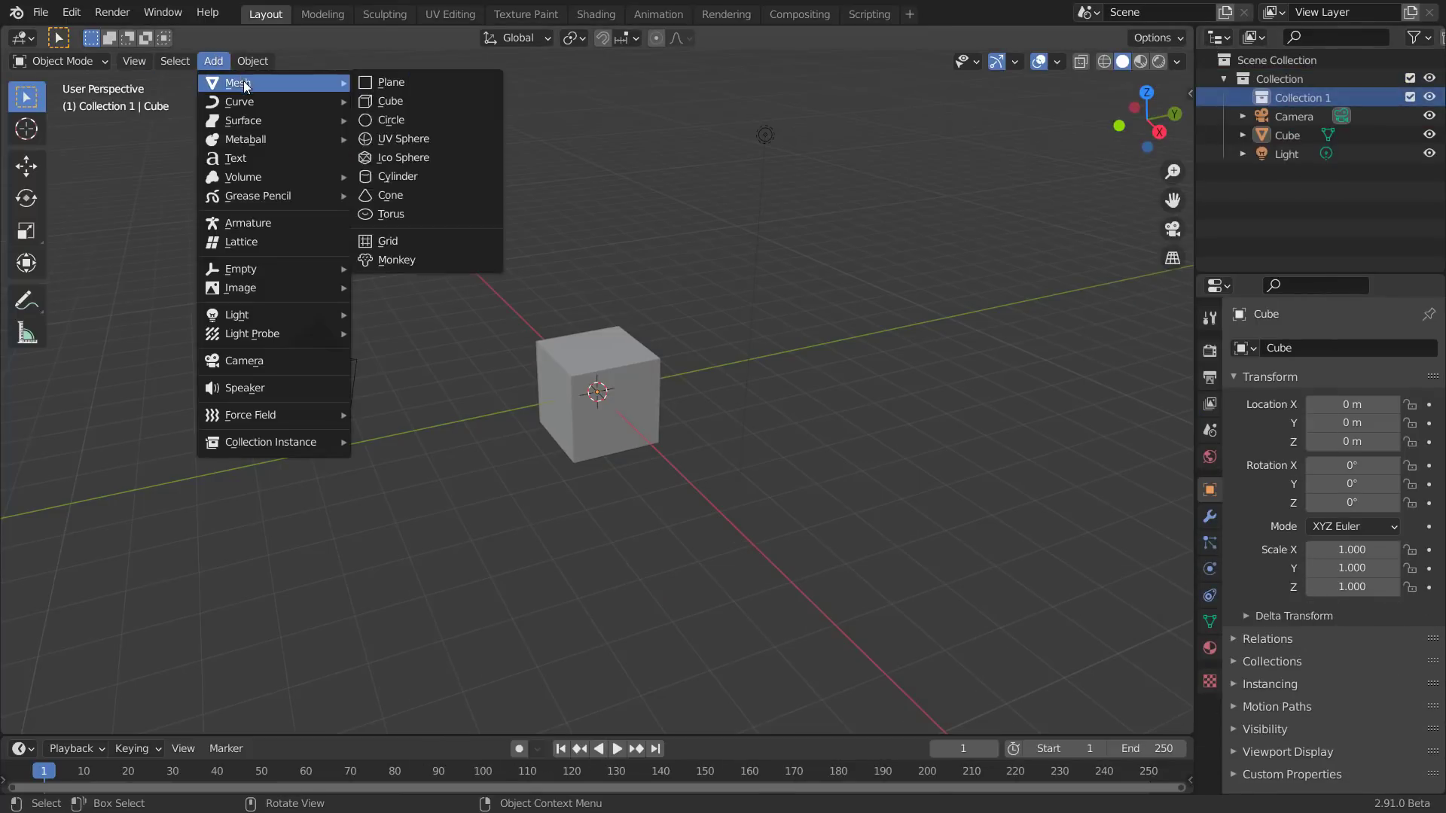
{"action": "left_click", "coordinate": [407, 142]}
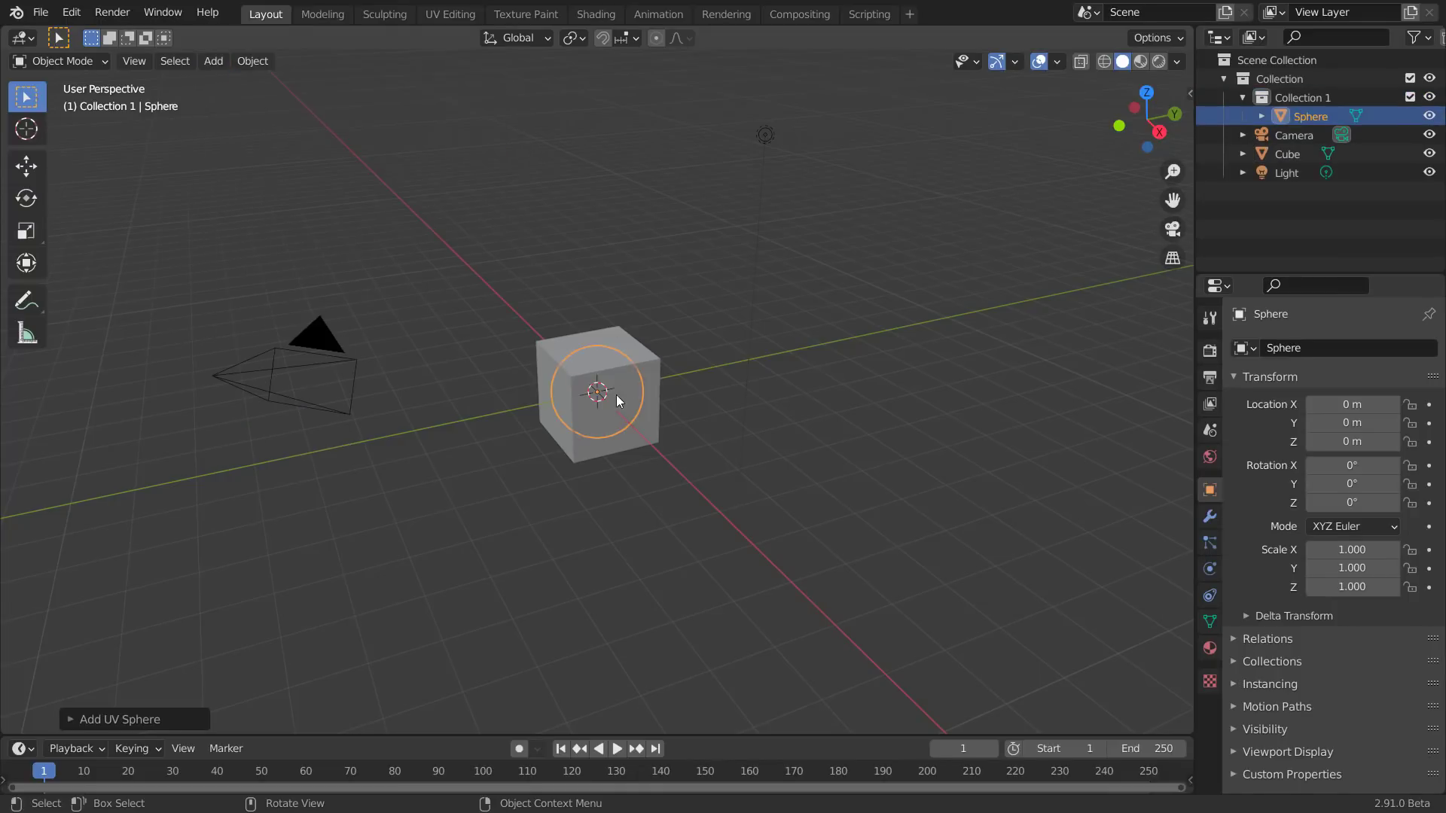
Move the sphere beside the cube, duplicate it four times into an overlapping cluster, and collapse Collection 1 in the outliner
{"action": "key", "text": "g"}
{"action": "key", "text": "shift+d"}
{"action": "left_click", "coordinate": [464, 497]}
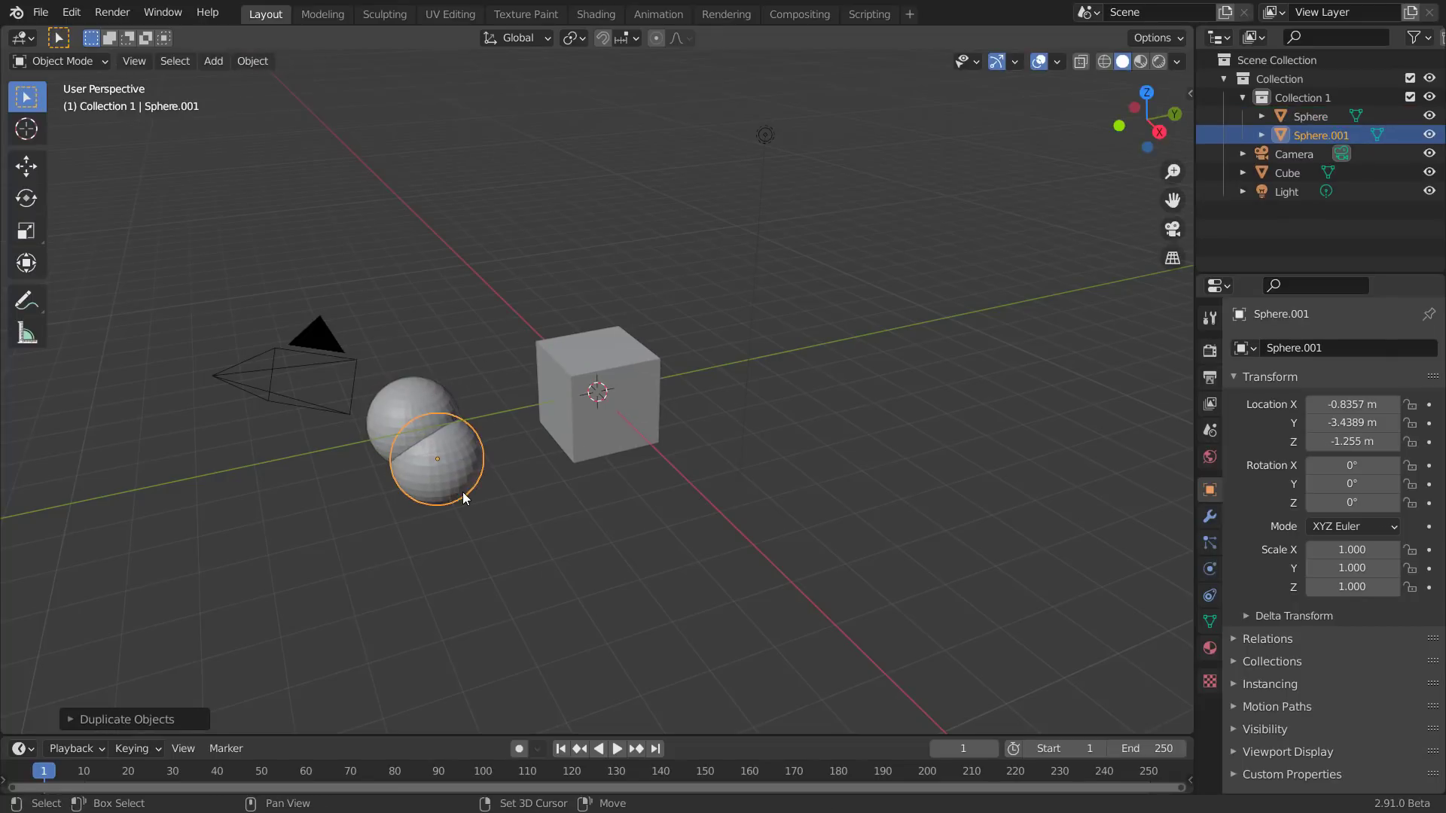
{"action": "key", "text": "shift+d"}
{"action": "left_click", "coordinate": [496, 500]}
{"action": "key", "text": "shift+d"}
{"action": "left_click", "coordinate": [500, 443]}
{"action": "key", "text": "shift+d"}
{"action": "left_click", "coordinate": [464, 488]}
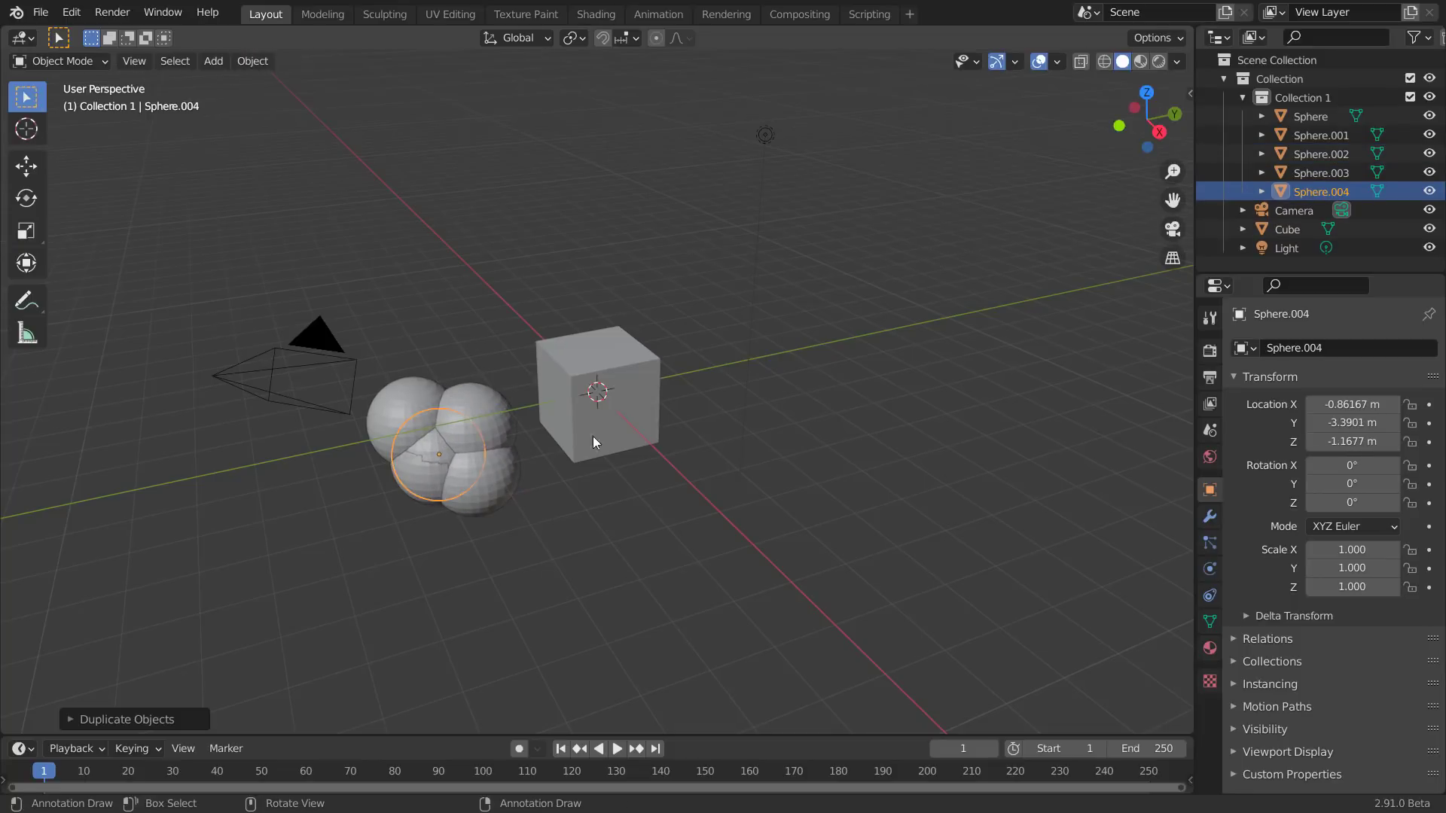
{"action": "left_click", "coordinate": [1313, 99]}
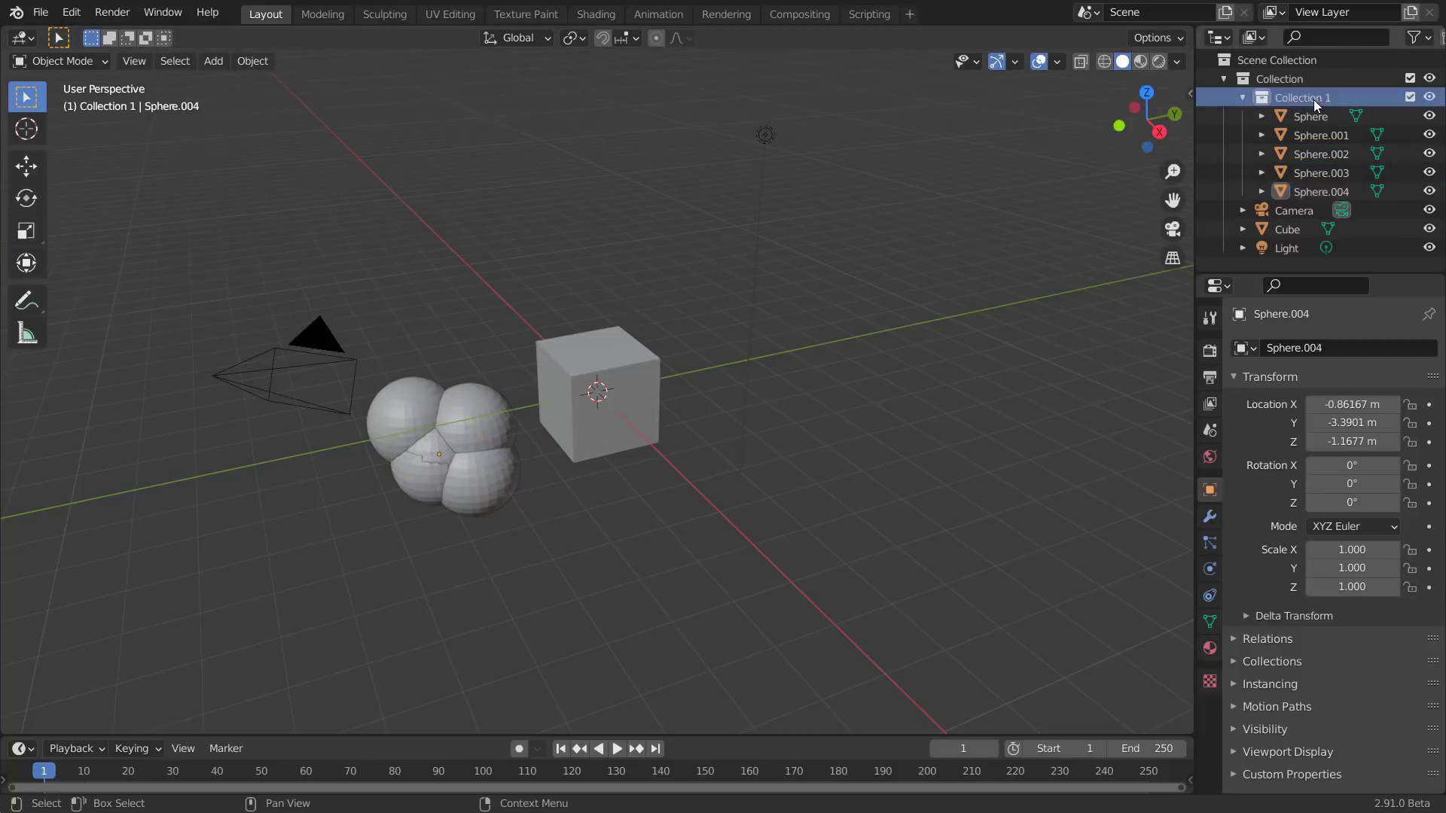
{"action": "left_click", "coordinate": [1242, 95]}
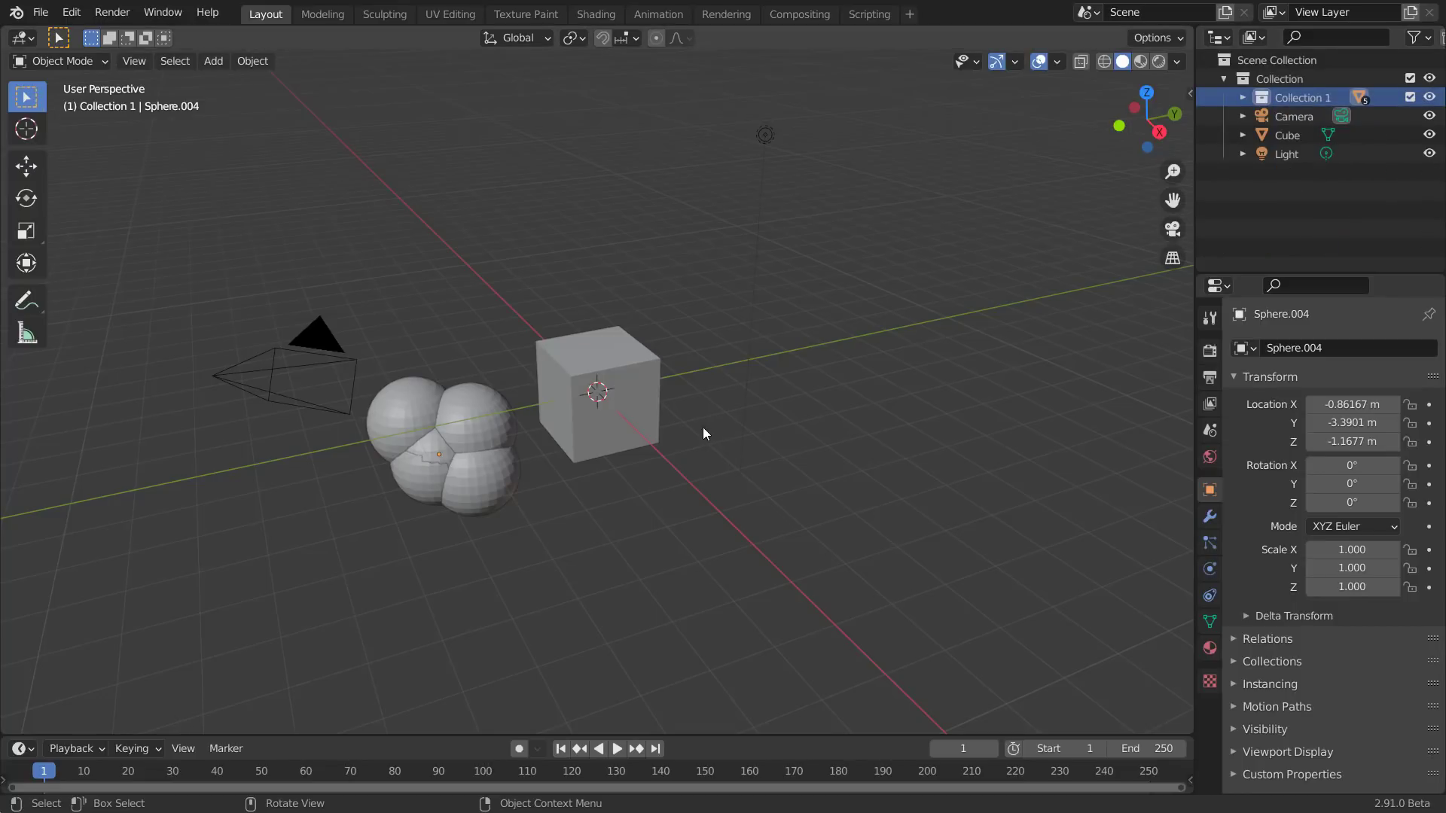
Move the cube to about X -0.76, Y -2.21, Z -0.39 m so it overlaps the sphere cluster
{"action": "left_click", "coordinate": [1298, 134]}
{"action": "left_click_drag", "start_coordinate": [594, 327], "coordinate": [493, 354]}
{"action": "mouse_move", "coordinate": [603, 482]}
{"action": "middle_mouse_down"}
{"action": "mouse_move", "coordinate": [839, 361]}
{"action": "mouse_move", "coordinate": [745, 394]}
{"action": "mouse_move", "coordinate": [611, 491]}
{"action": "middle_mouse_up"}
{"action": "scroll", "coordinate": [612, 490], "scroll_direction": "up", "scroll_amount": 3}
{"action": "middle_click_drag", "start_coordinate": [597, 552], "coordinate": [899, 407], "text": "shift"}
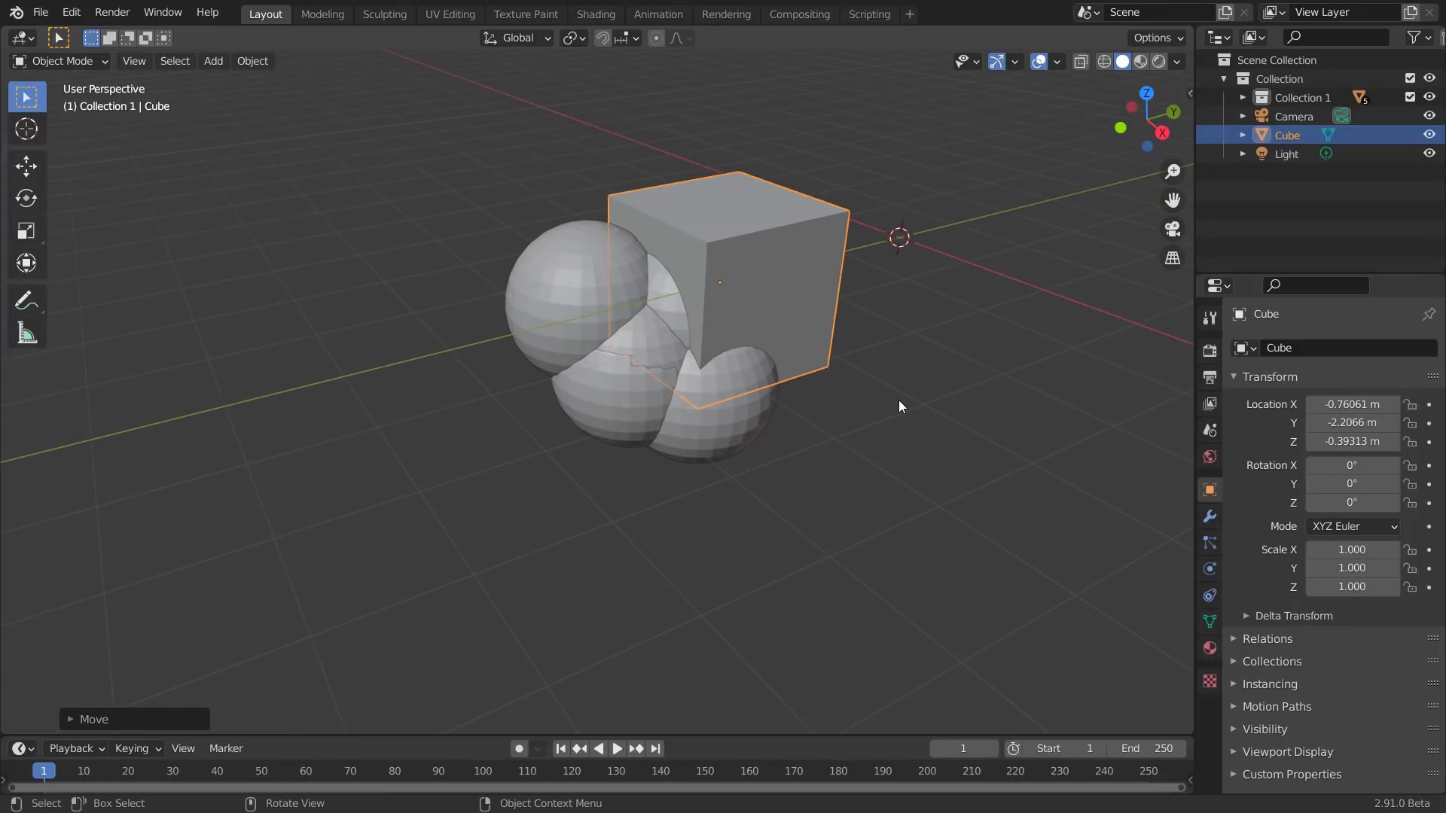
Add a Boolean modifier to the cube and widen the area showing its settings
{"action": "left_click", "coordinate": [1213, 519]}
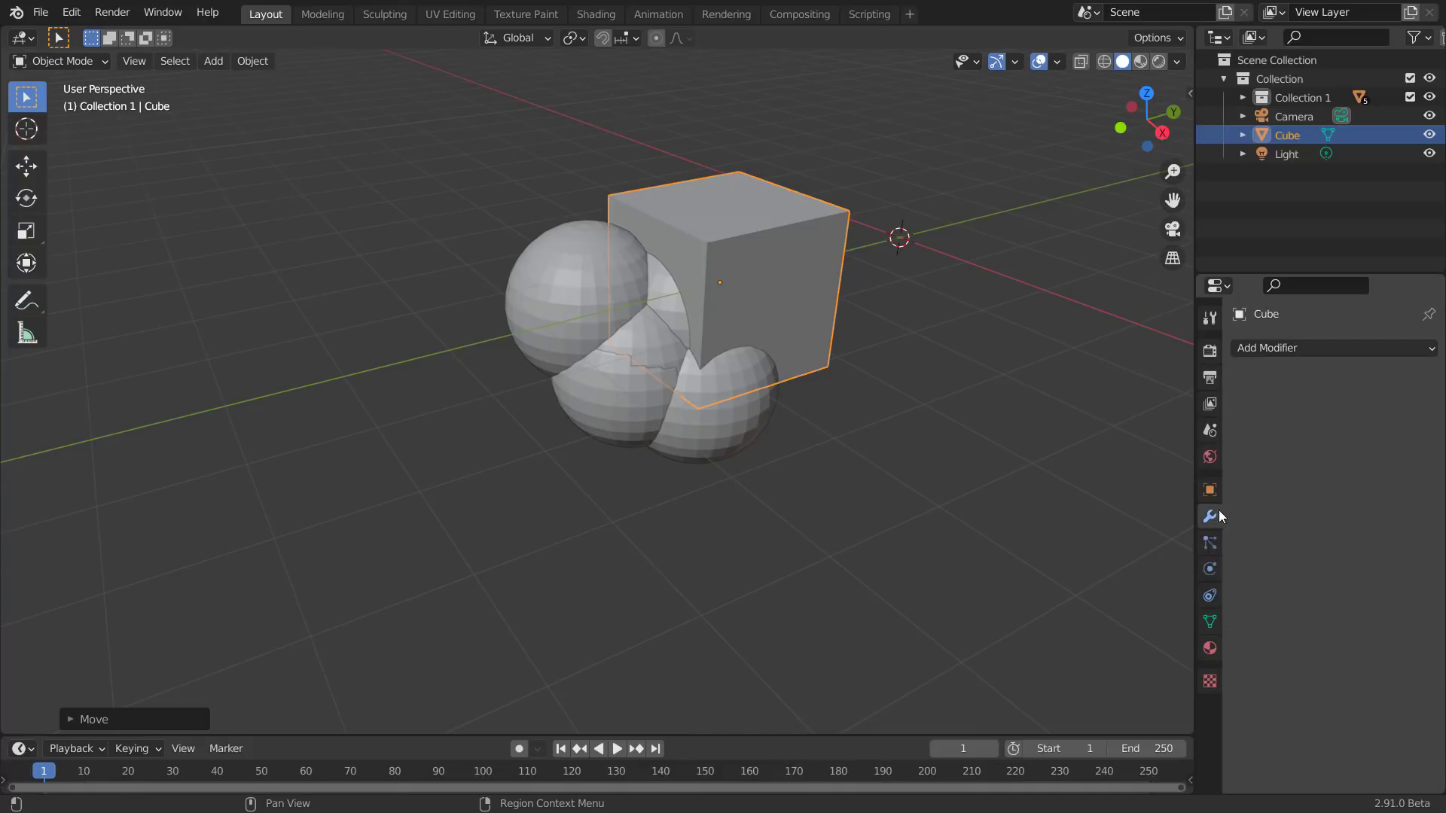
{"action": "left_click", "coordinate": [1363, 348]}
{"action": "left_click", "coordinate": [1071, 440]}
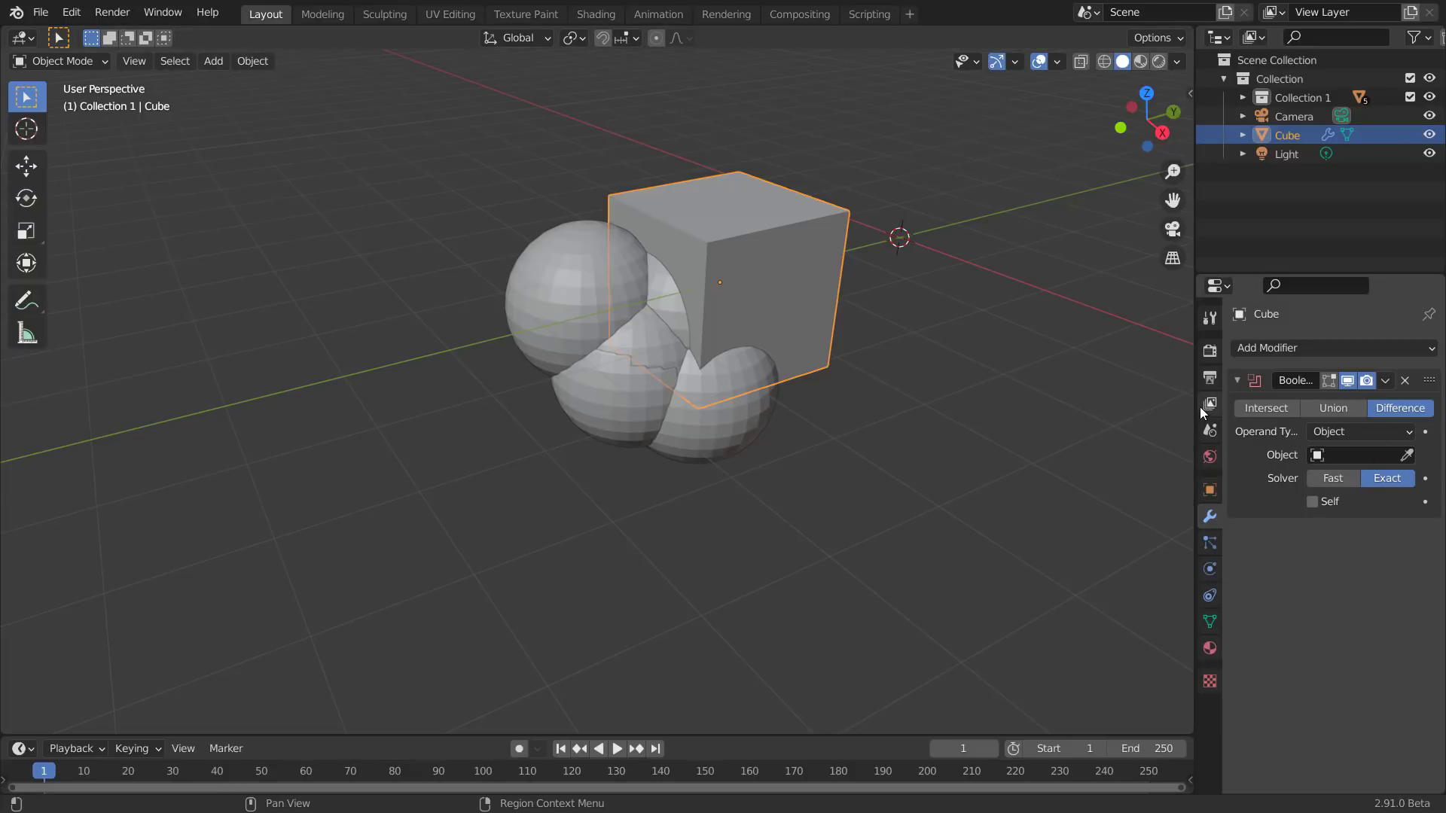
{"action": "left_click_drag", "start_coordinate": [1195, 410], "coordinate": [988, 411]}
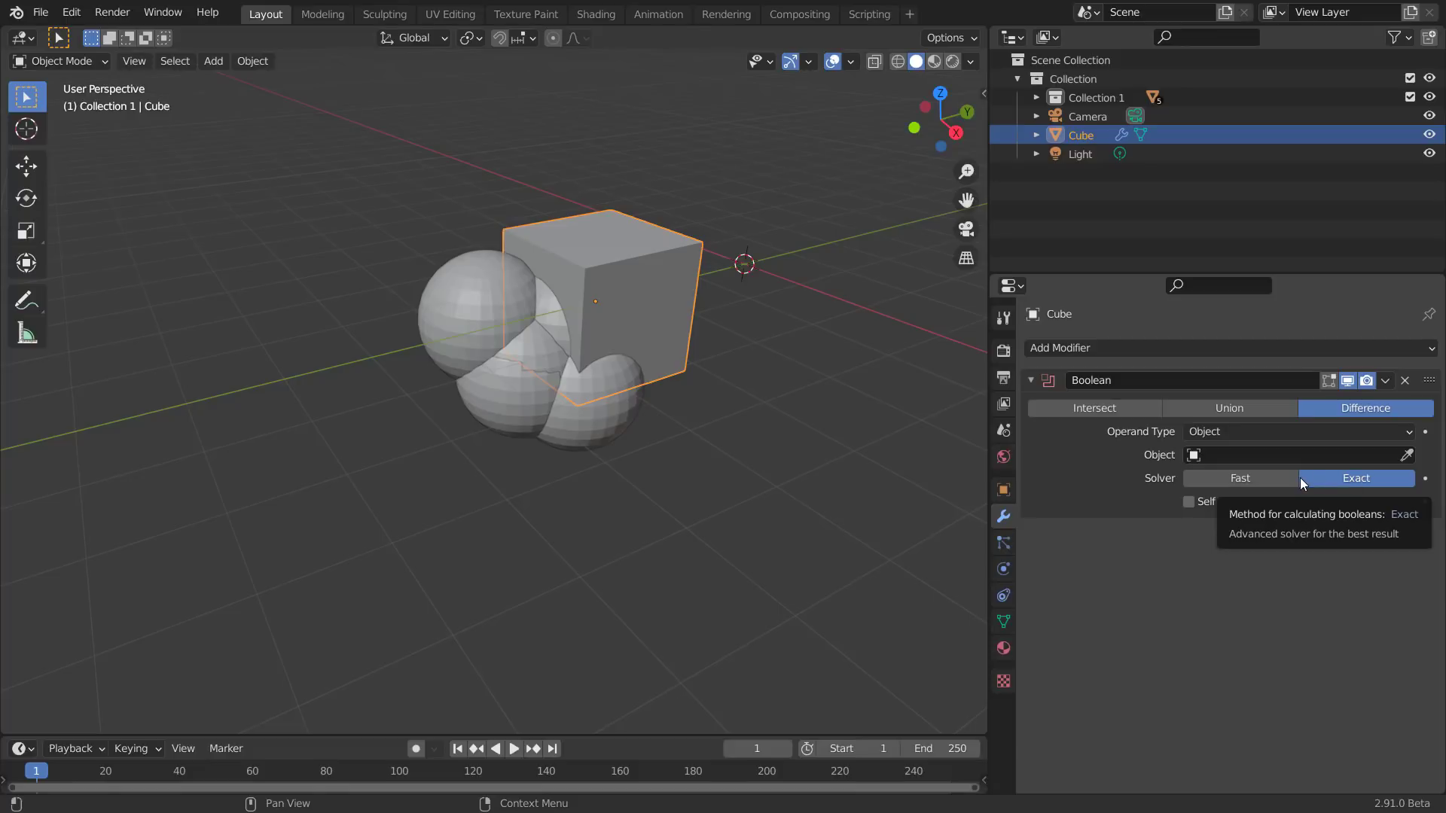
Set the Boolean modifier's Operand Type to Collection and choose Collection 1 as the operand
{"action": "left_click", "coordinate": [1238, 429]}
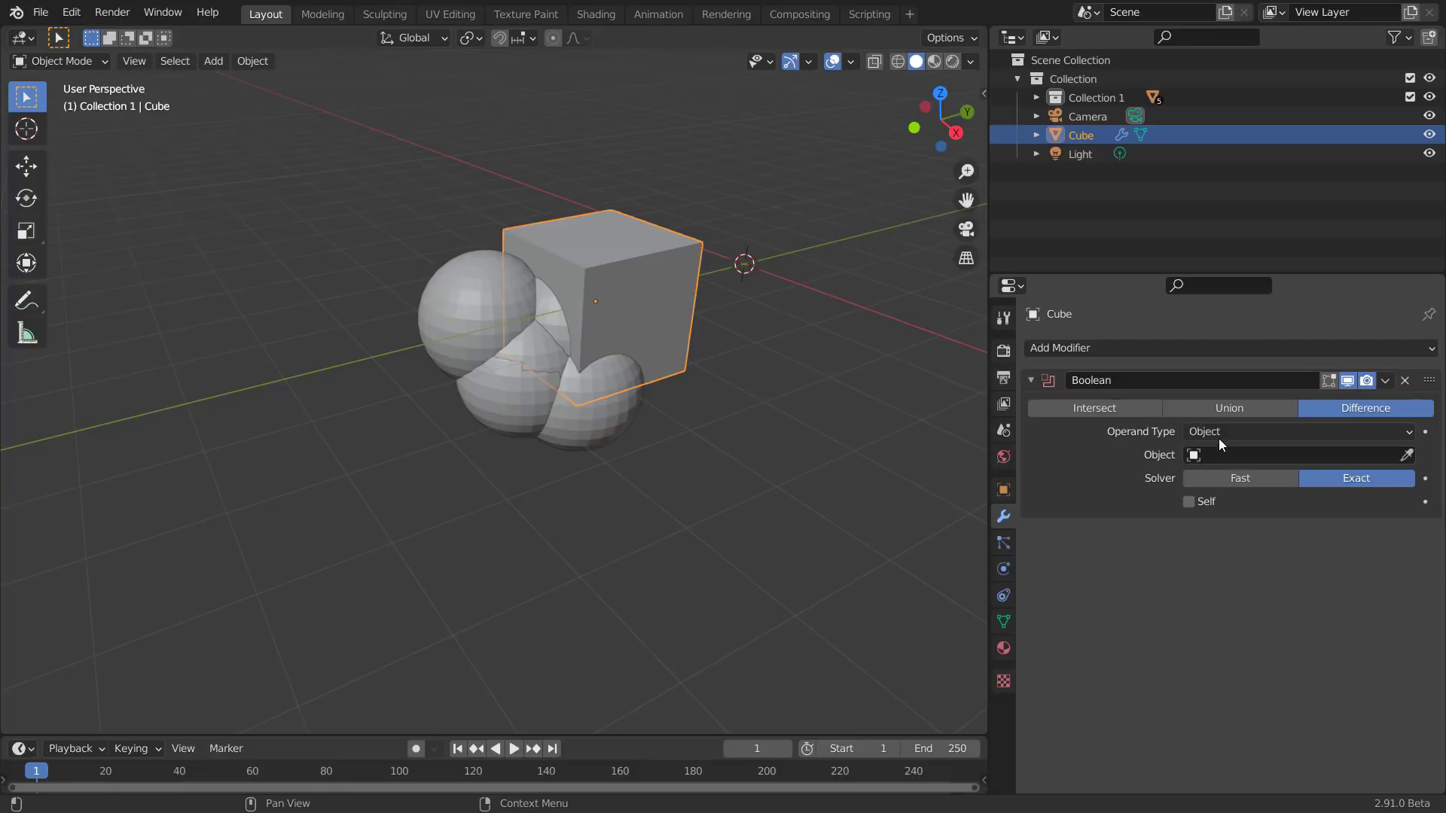
{"action": "left_click", "coordinate": [1220, 443]}
{"action": "left_click", "coordinate": [1213, 472]}
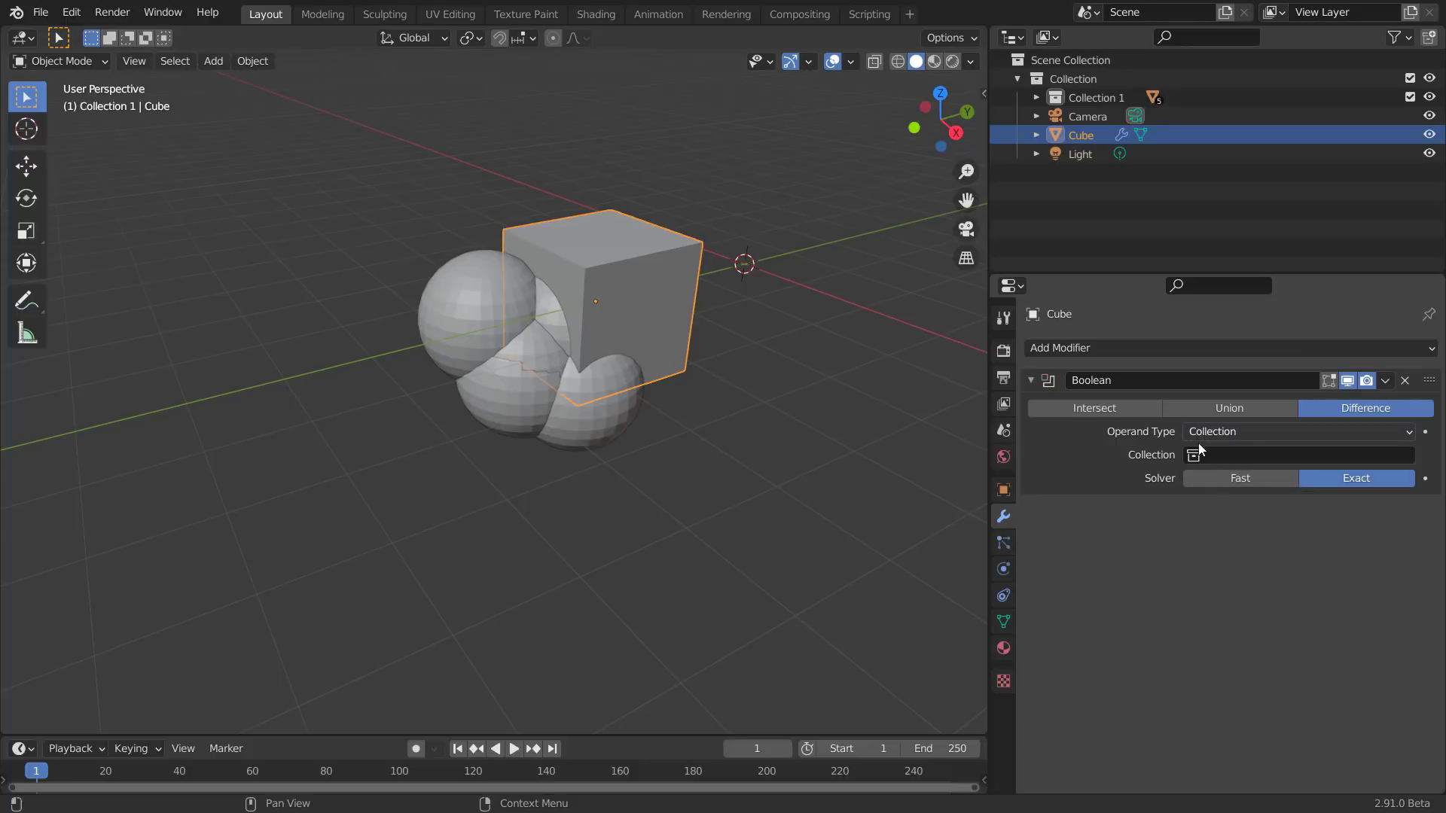
{"action": "left_click", "coordinate": [1203, 452]}
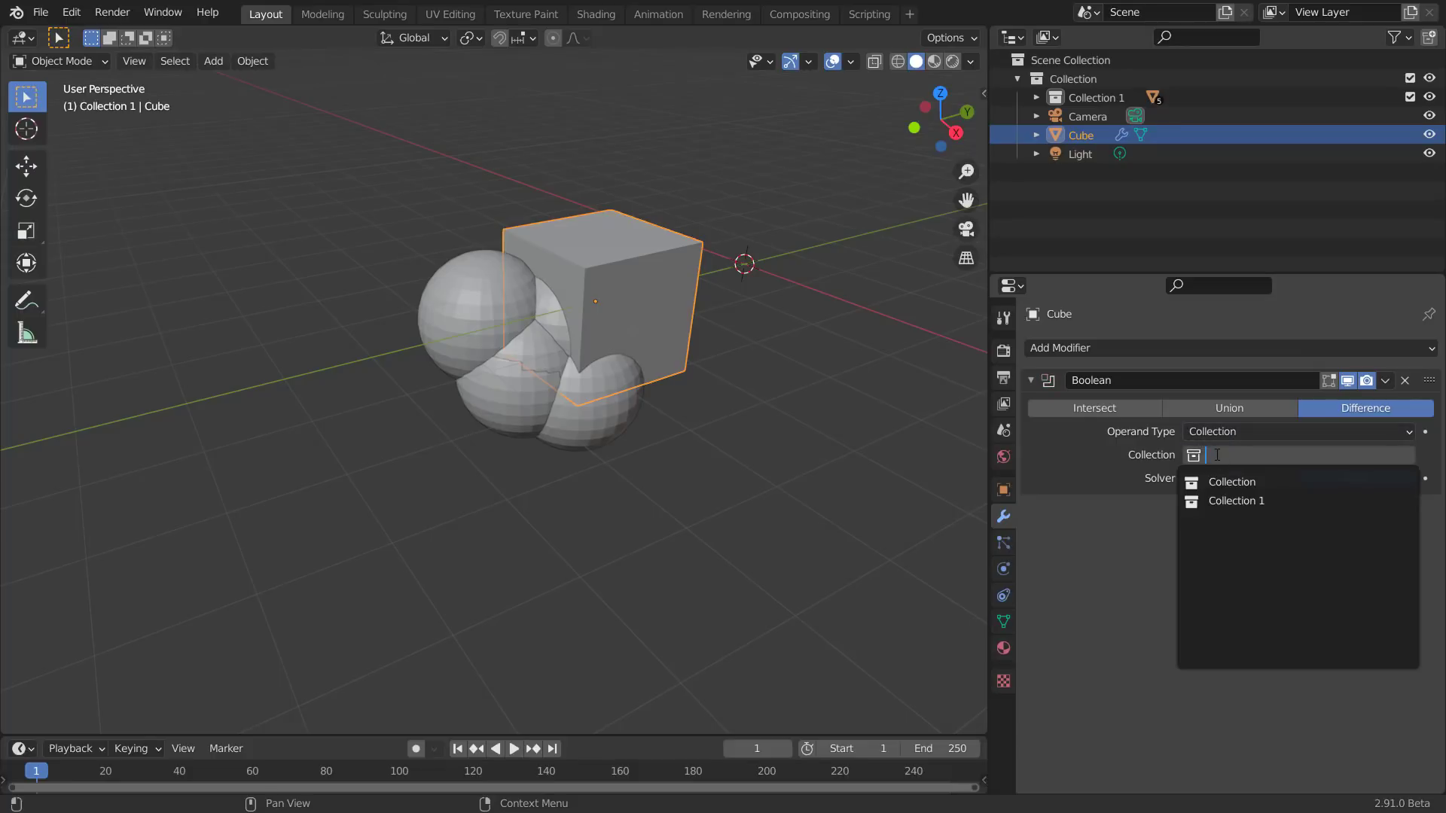
{"action": "left_click", "coordinate": [1233, 501]}
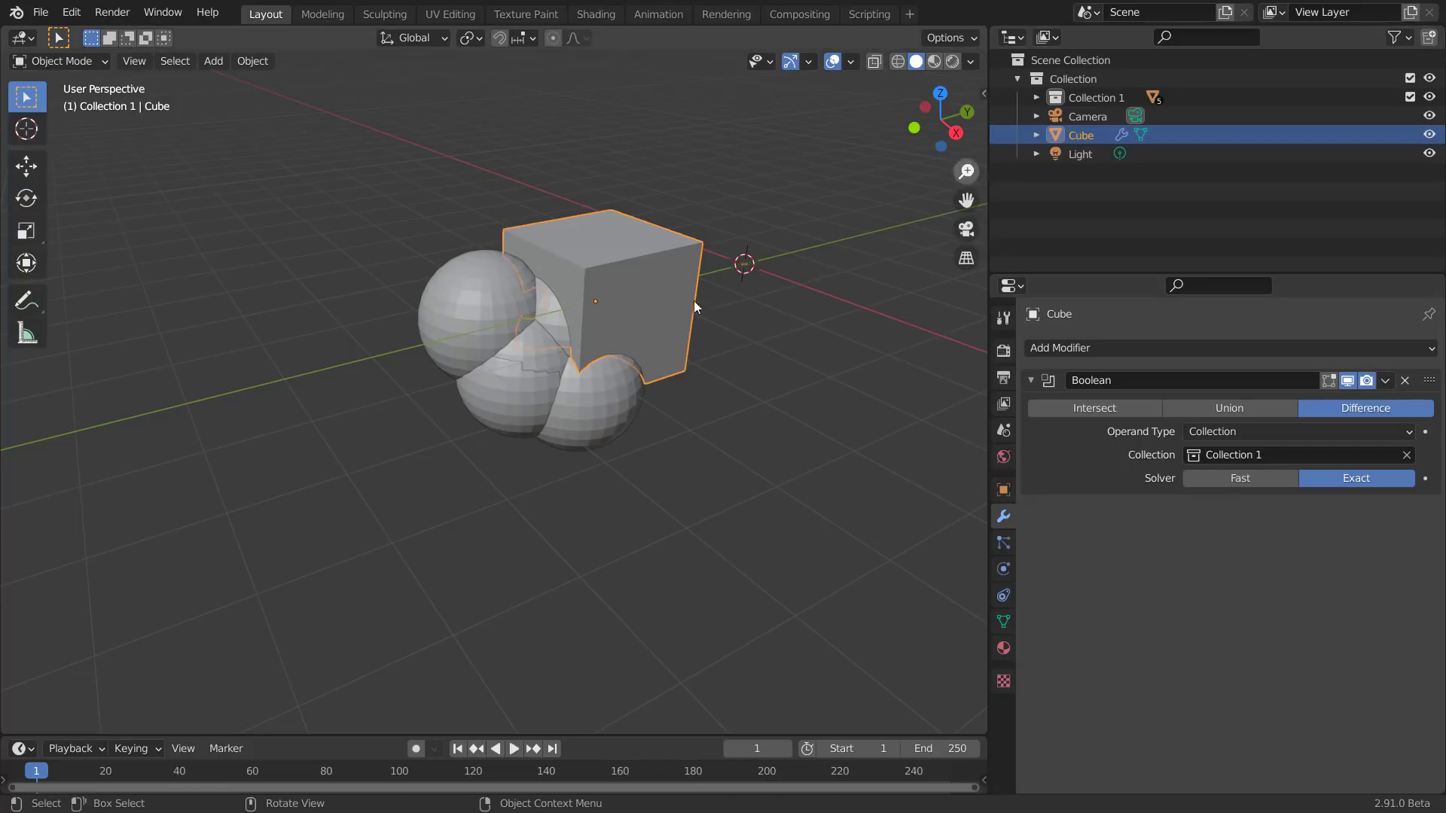
Move the cube slightly away from the sphere cluster while keeping them overlapping
{"action": "key", "text": "g"}
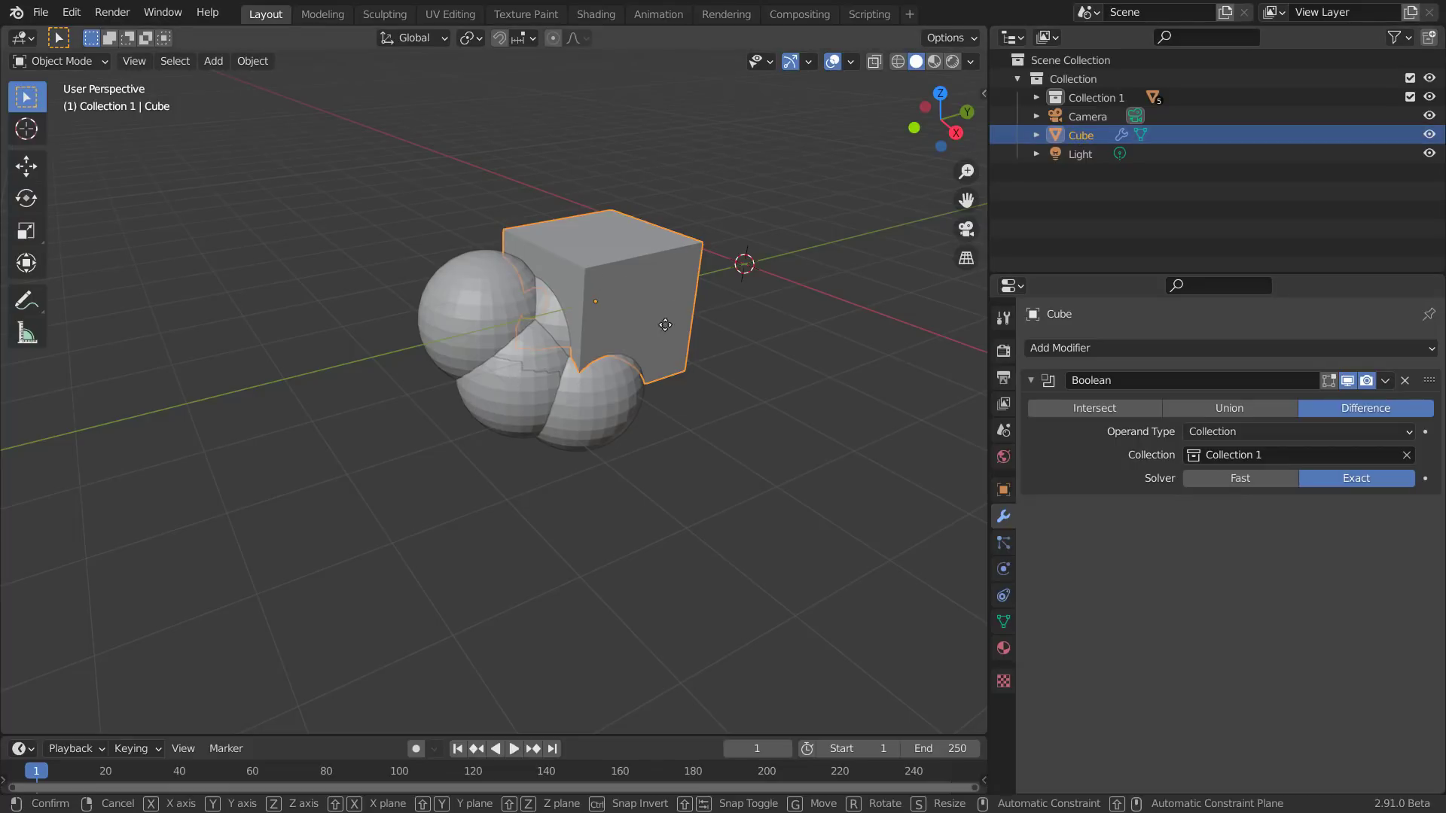
{"action": "left_click", "coordinate": [723, 325]}
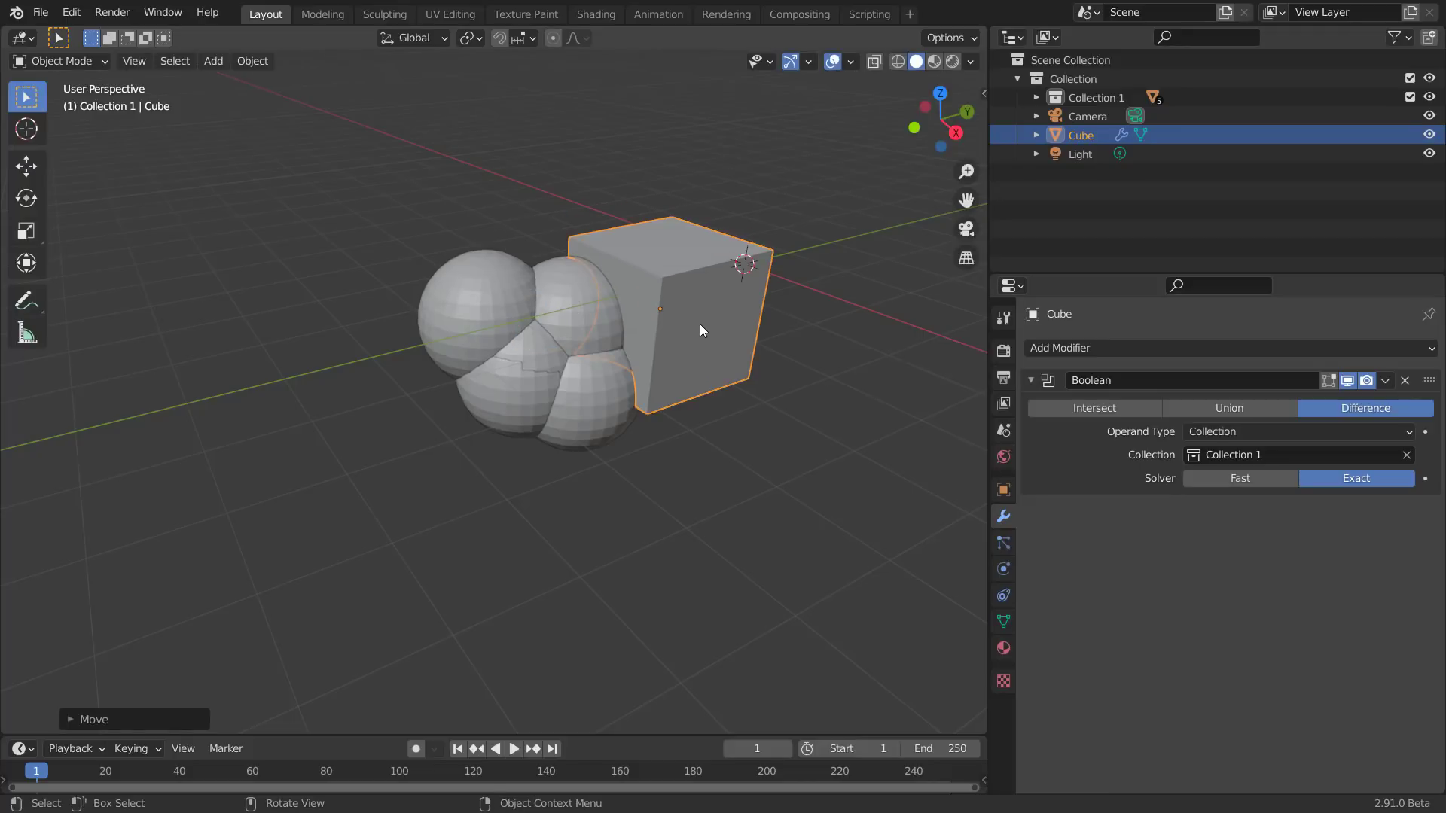
Move the cube about X -0.23, Y -0.58, Z -0.15 m further into the sphere cluster and apply its Boolean modifier
{"action": "key", "text": "g"}
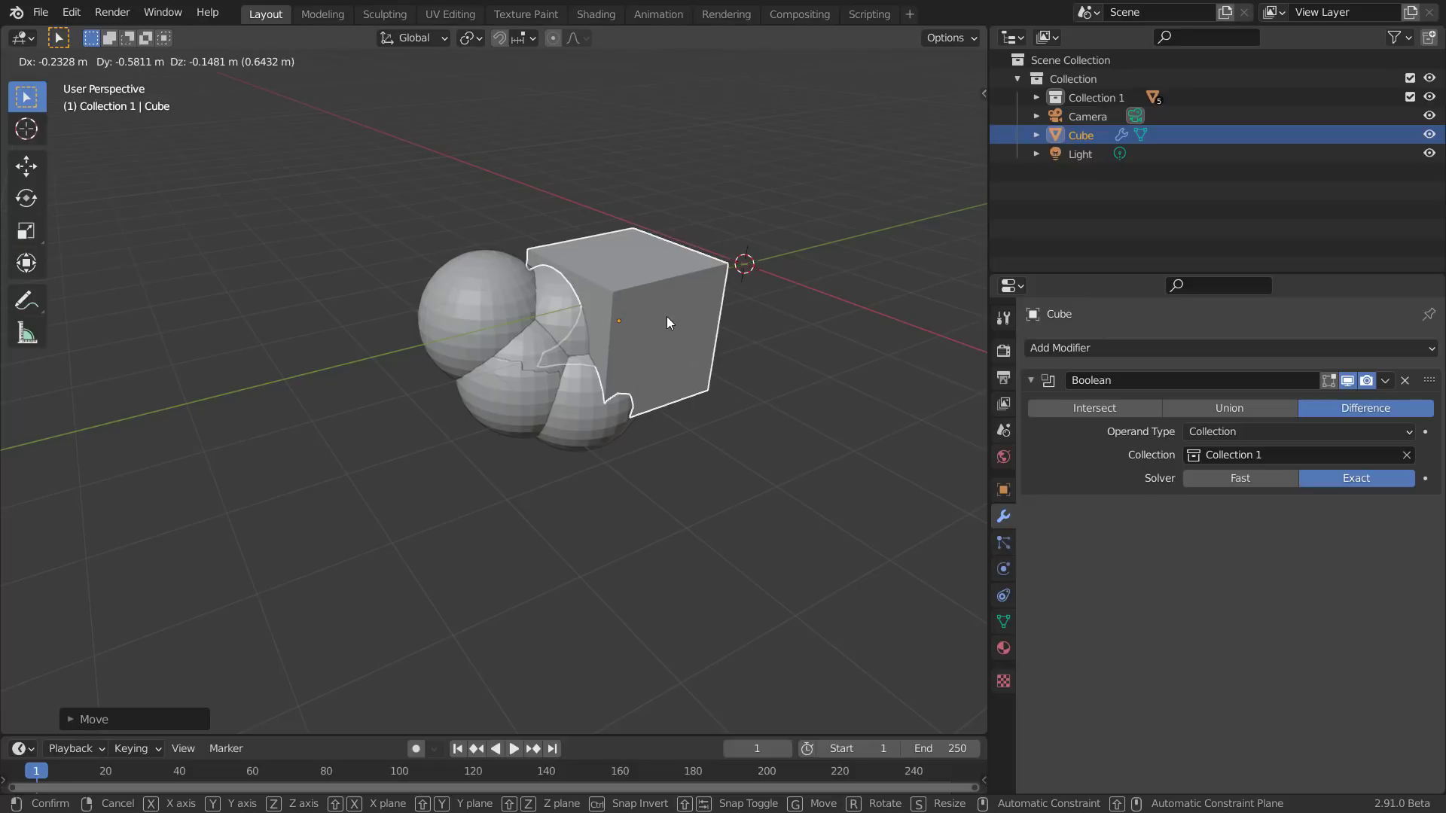
{"action": "left_click", "coordinate": [667, 316]}
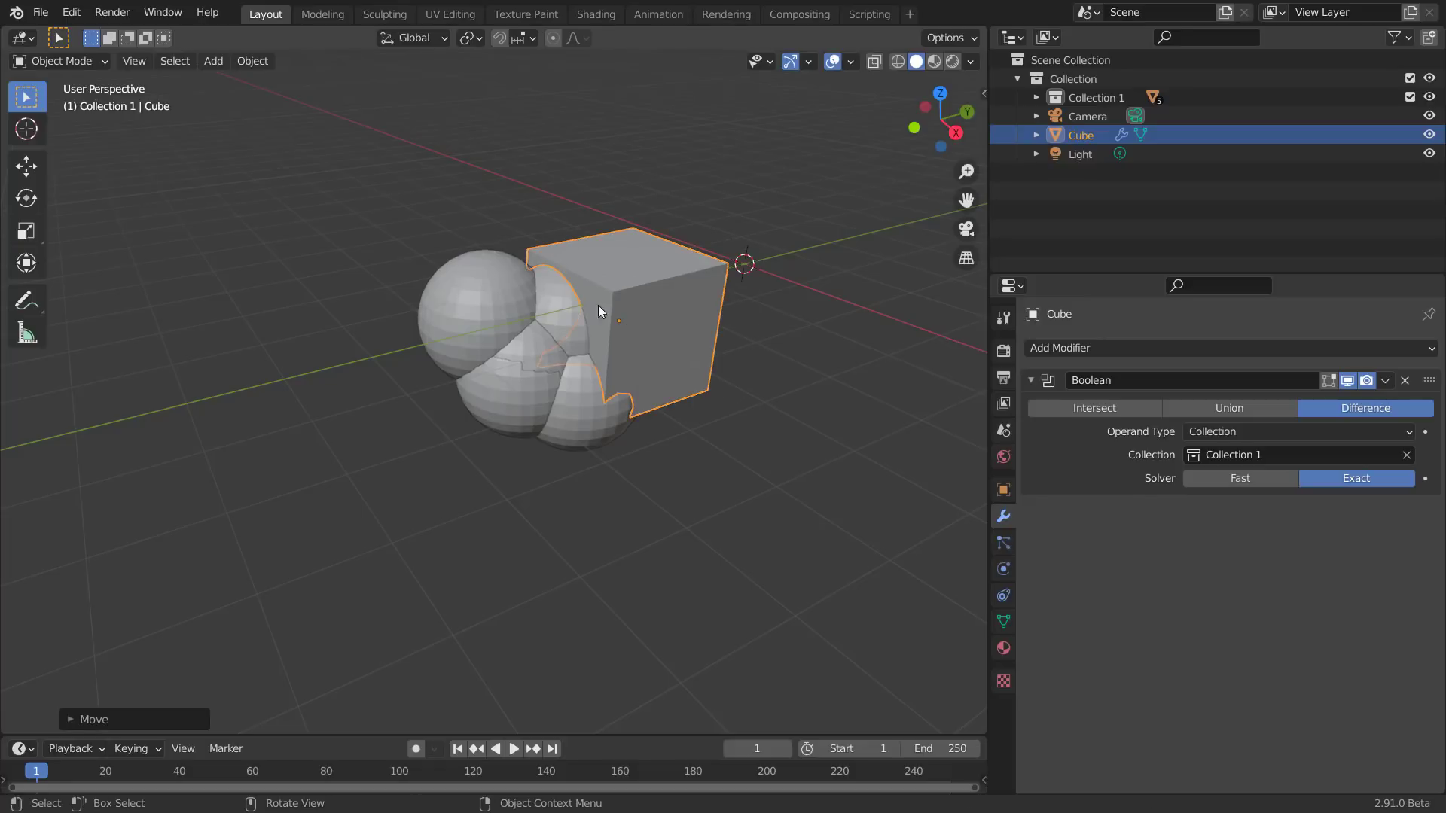
{"action": "left_click", "coordinate": [1388, 385]}
{"action": "left_click", "coordinate": [1343, 396]}
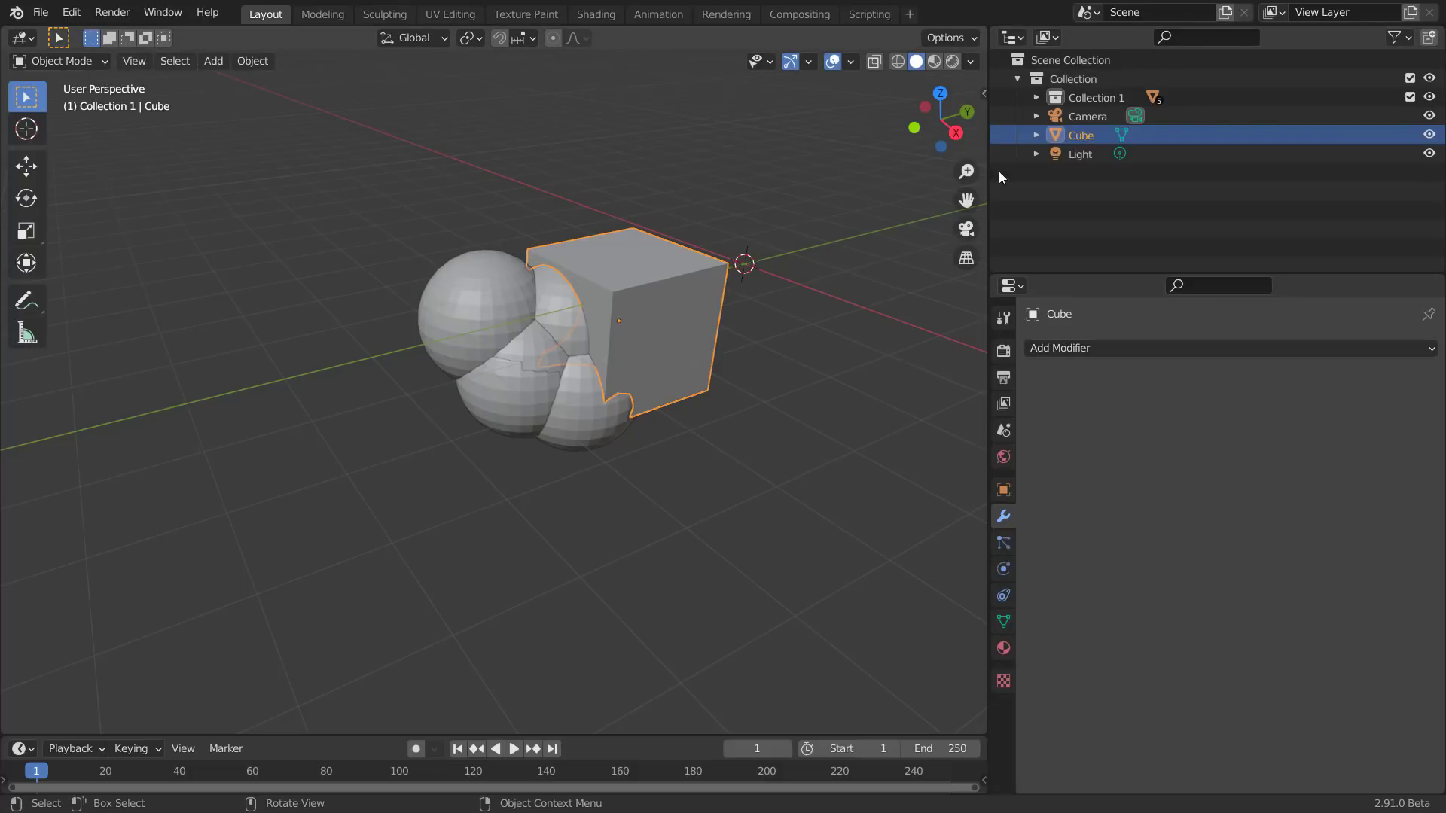
Move the cut cube clear of the sphere cluster and inspect the cavities carved into its side
{"action": "key", "text": "g"}
{"action": "left_click", "coordinate": [769, 468]}
{"action": "middle_click_drag", "start_coordinate": [769, 469], "coordinate": [541, 363]}
{"action": "scroll", "coordinate": [774, 369], "scroll_direction": "up", "scroll_amount": 3}
{"action": "scroll", "coordinate": [680, 441], "scroll_direction": "up", "scroll_amount": 3}
{"action": "scroll", "coordinate": [766, 488], "scroll_direction": "up", "scroll_amount": 4}
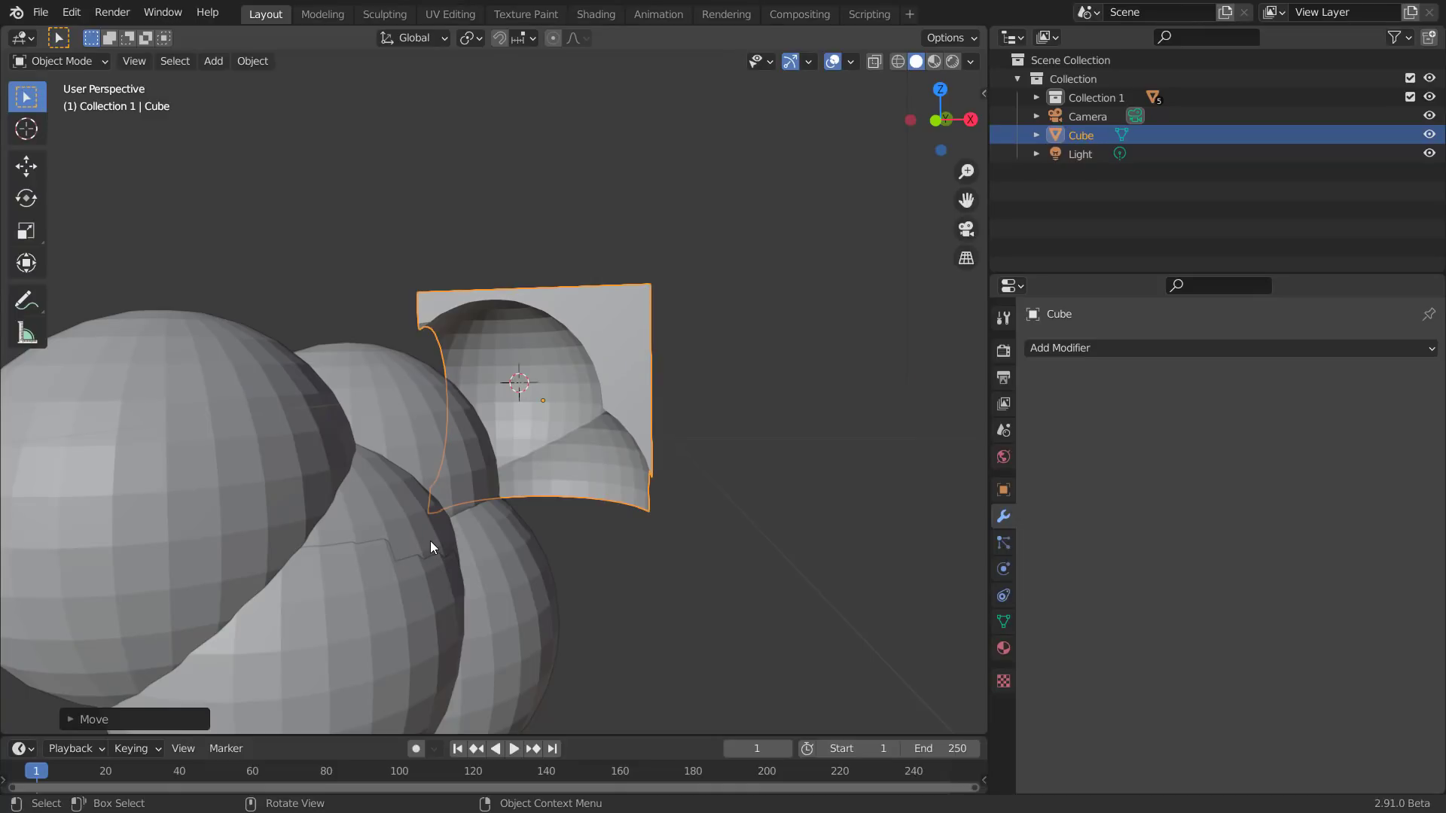
Add another Boolean modifier to the cube with Operand Type Collection, switch the Solver to Fast and back to Exact, and deselect the cube
{"action": "left_click", "coordinate": [1107, 347]}
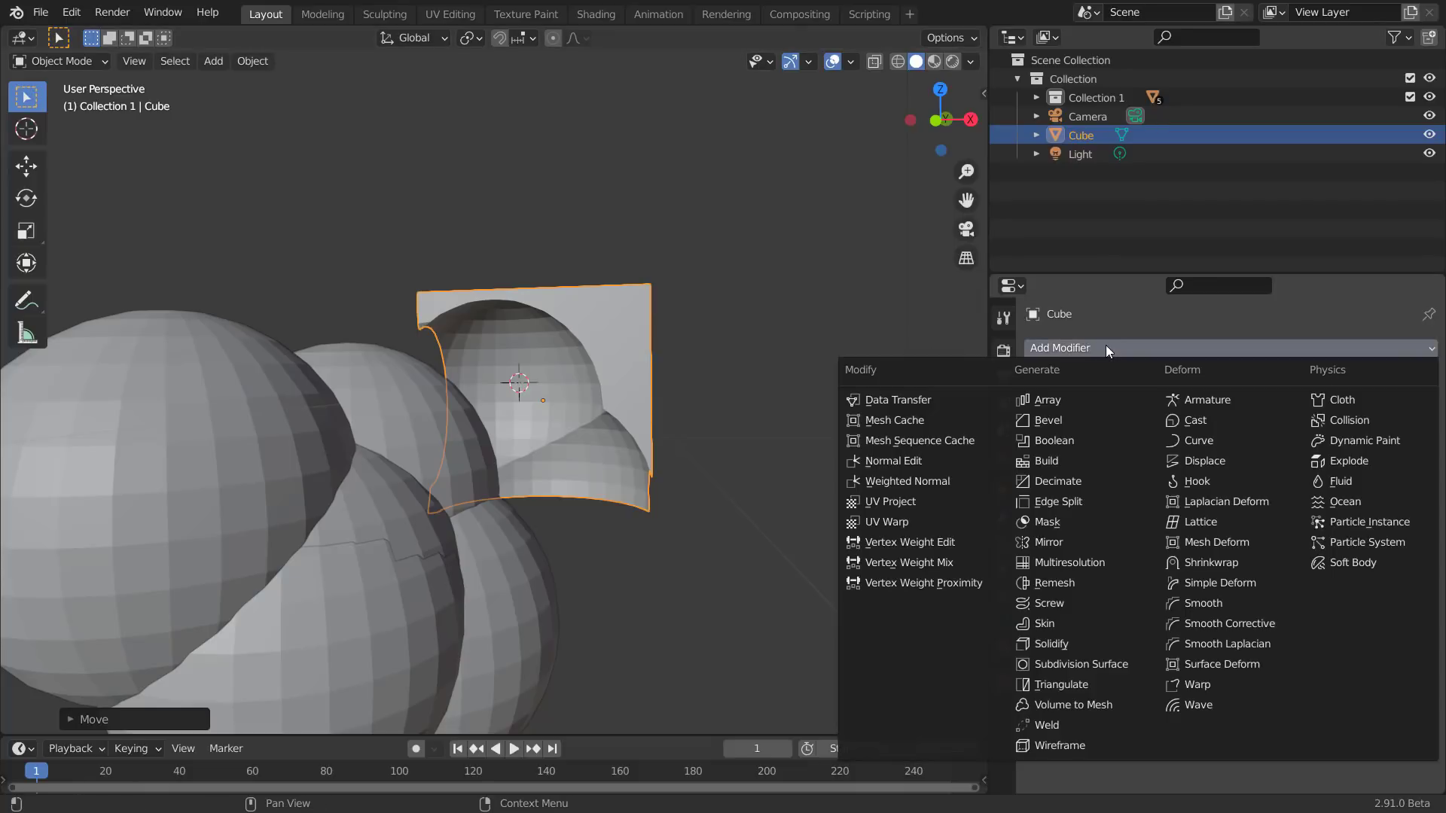
{"action": "left_click", "coordinate": [1058, 439]}
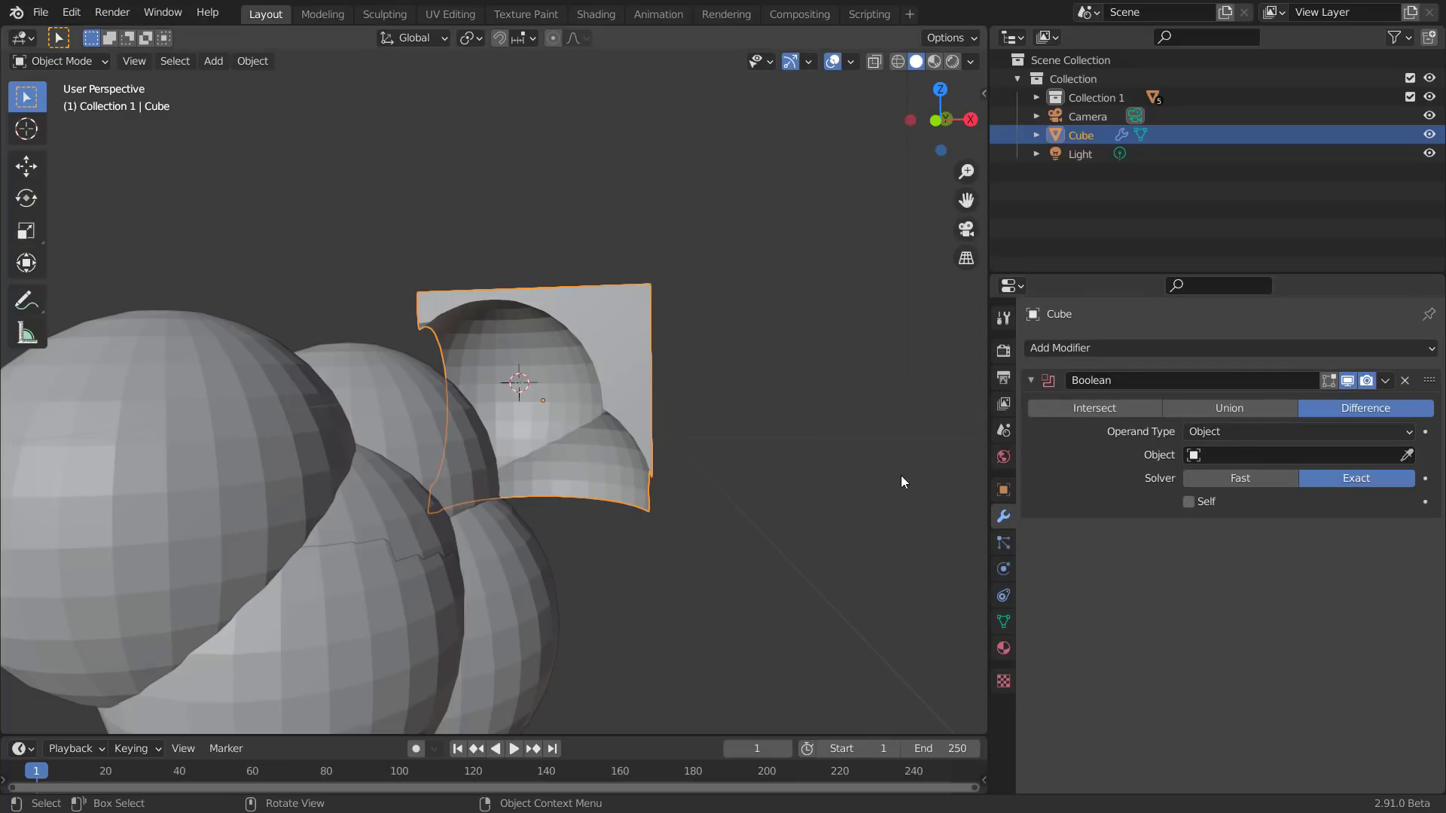
{"action": "left_click", "coordinate": [1205, 479]}
{"action": "left_click", "coordinate": [1223, 435]}
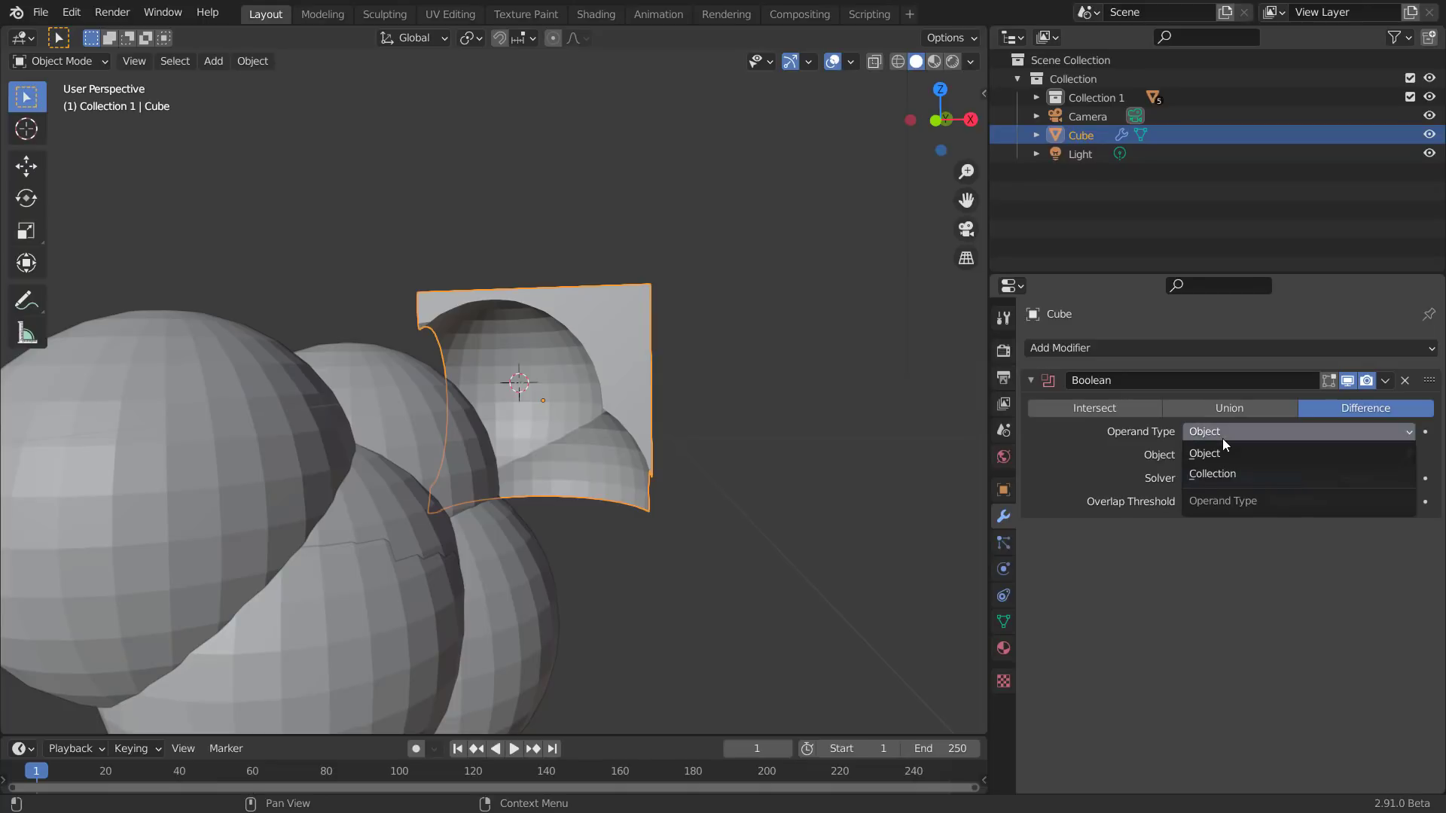
{"action": "left_click", "coordinate": [1220, 470]}
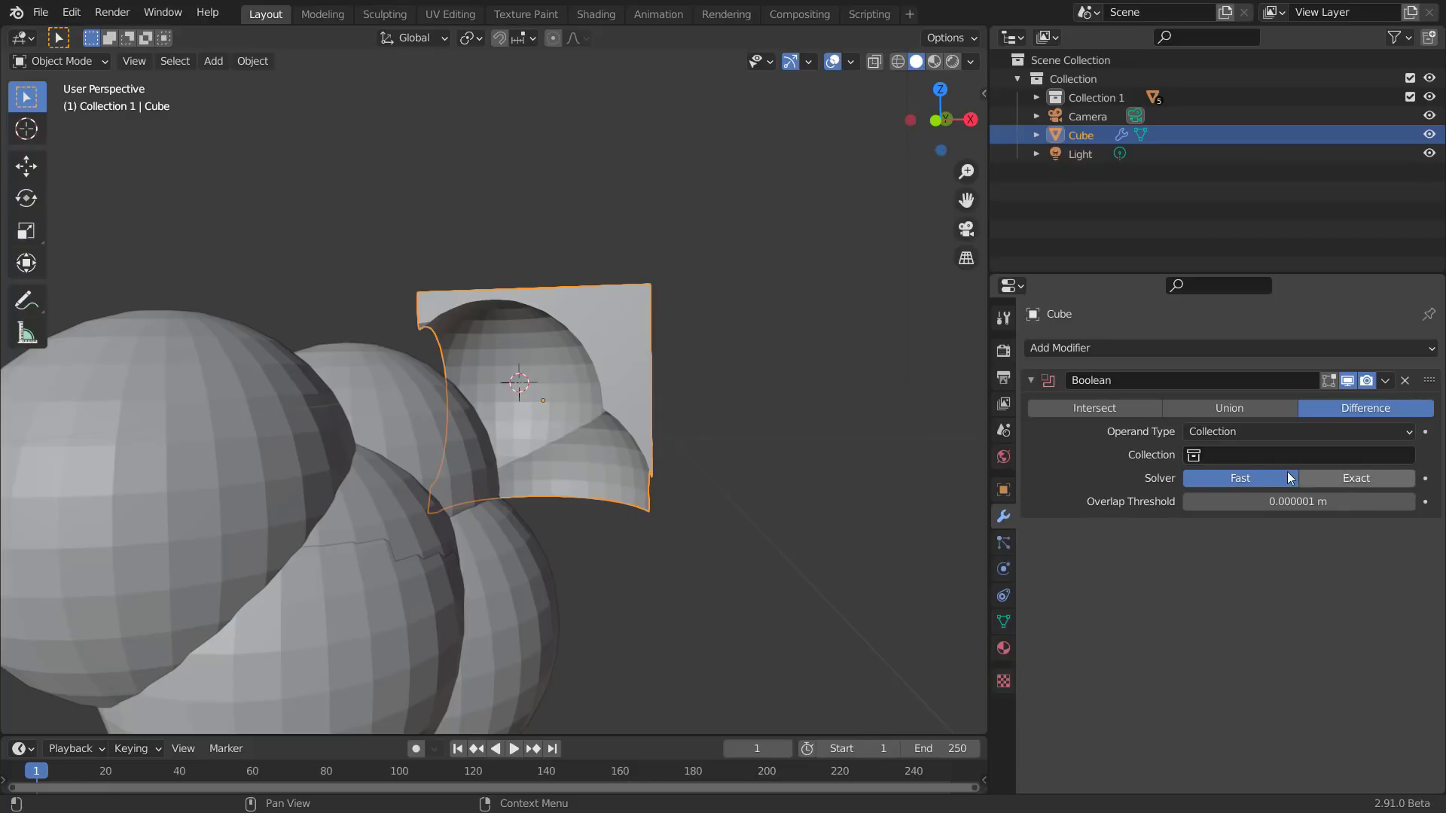
{"action": "middle_click_drag", "start_coordinate": [517, 452], "coordinate": [491, 506]}
{"action": "left_click", "coordinate": [1357, 478]}
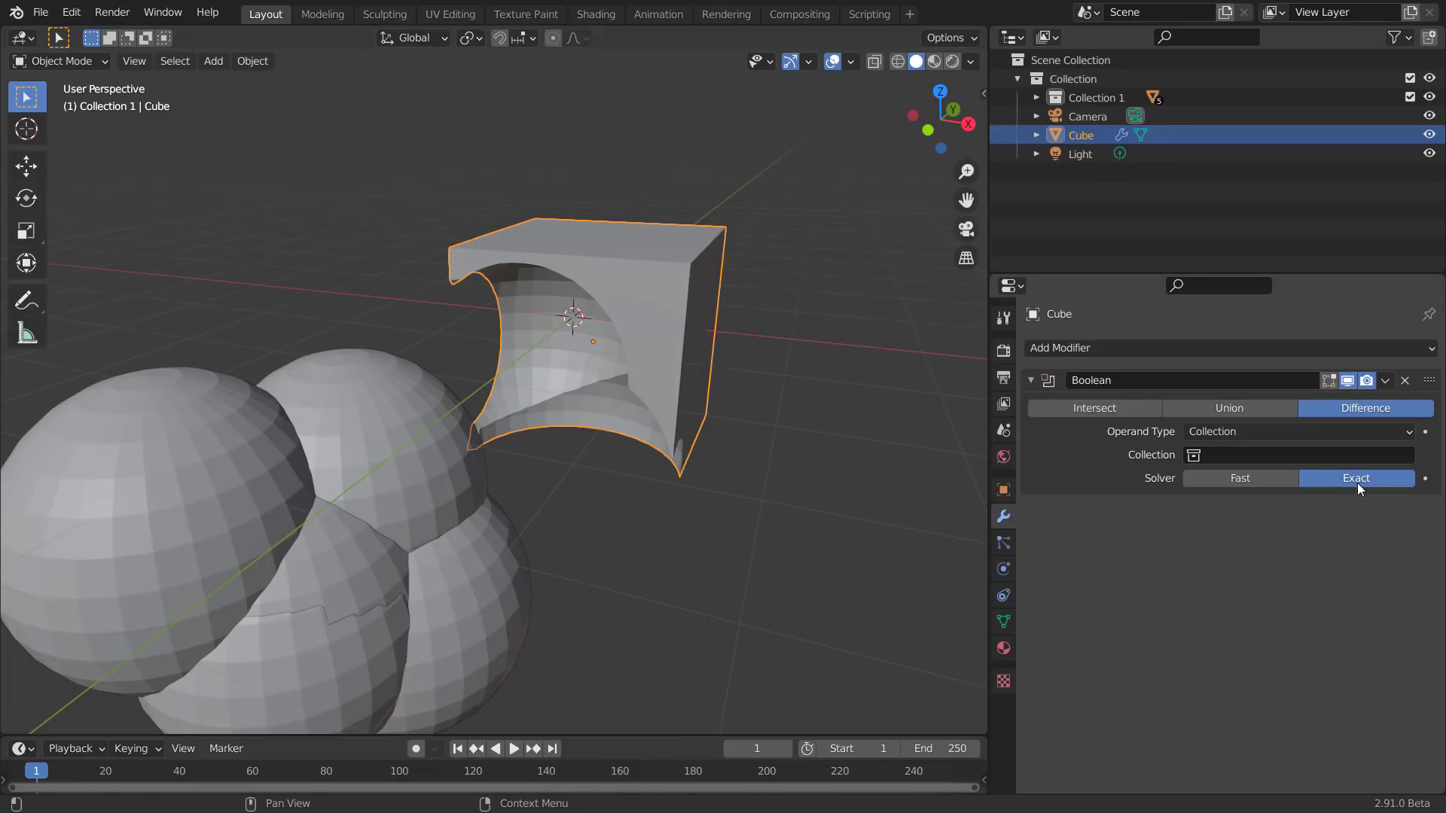
{"action": "left_click", "coordinate": [605, 433]}
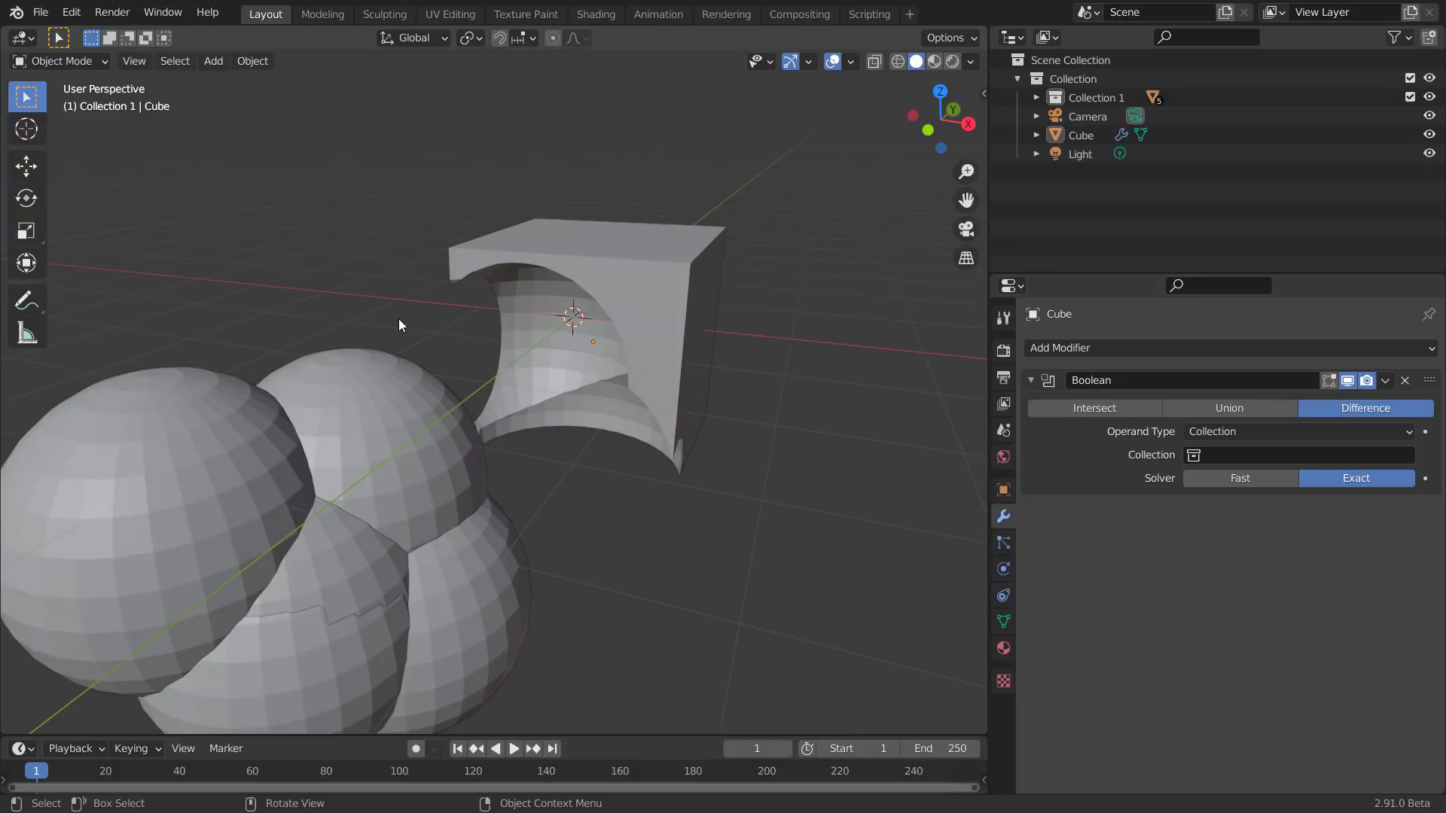
Start a new default scene without saving the current changes
{"action": "left_click", "coordinate": [41, 12]}
{"action": "mouse_move", "coordinate": [53, 37]}
{"action": "left_click", "coordinate": [248, 33]}
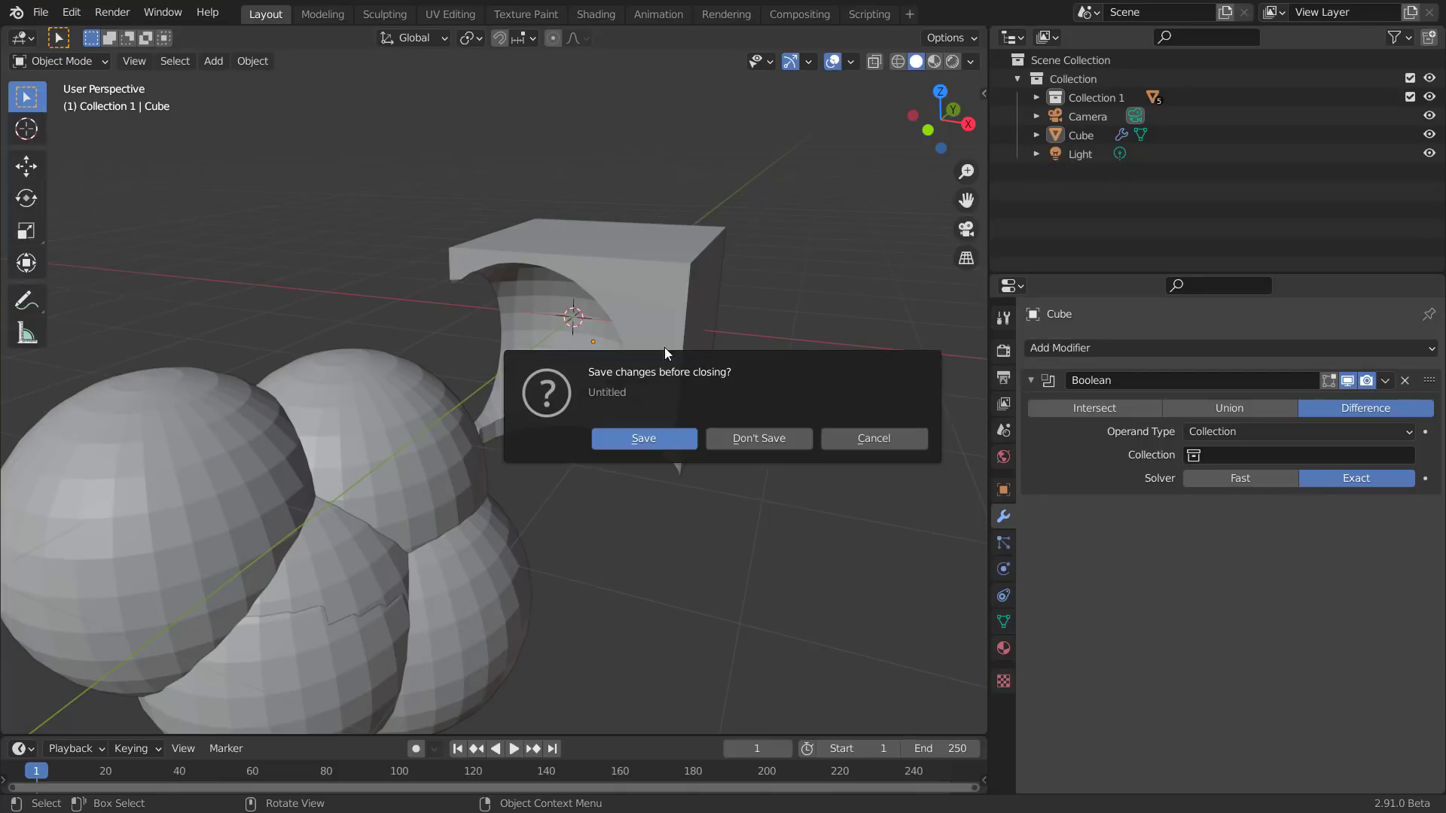
{"action": "left_click", "coordinate": [758, 433]}
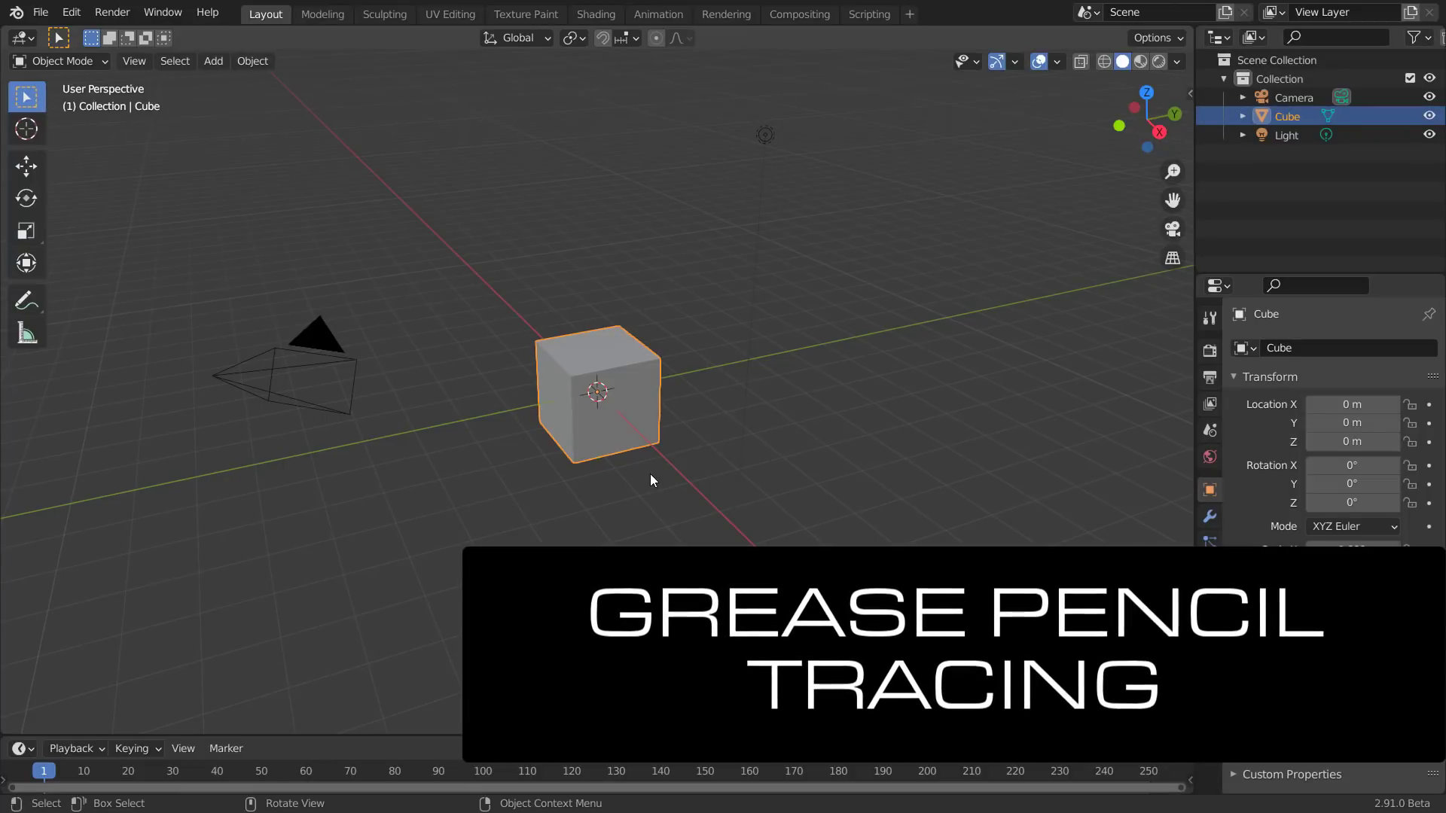
Switch to File Explorer, open the Desktop folder, and bring the retro-line-art JPG into the Blender viewport as a reference image
{"action": "key", "text": "alt+Tab"}
{"action": "key", "text": "alt+Tab"}
{"action": "key", "text": "alt+Tab"}
{"action": "key", "text": "alt+Tab"}
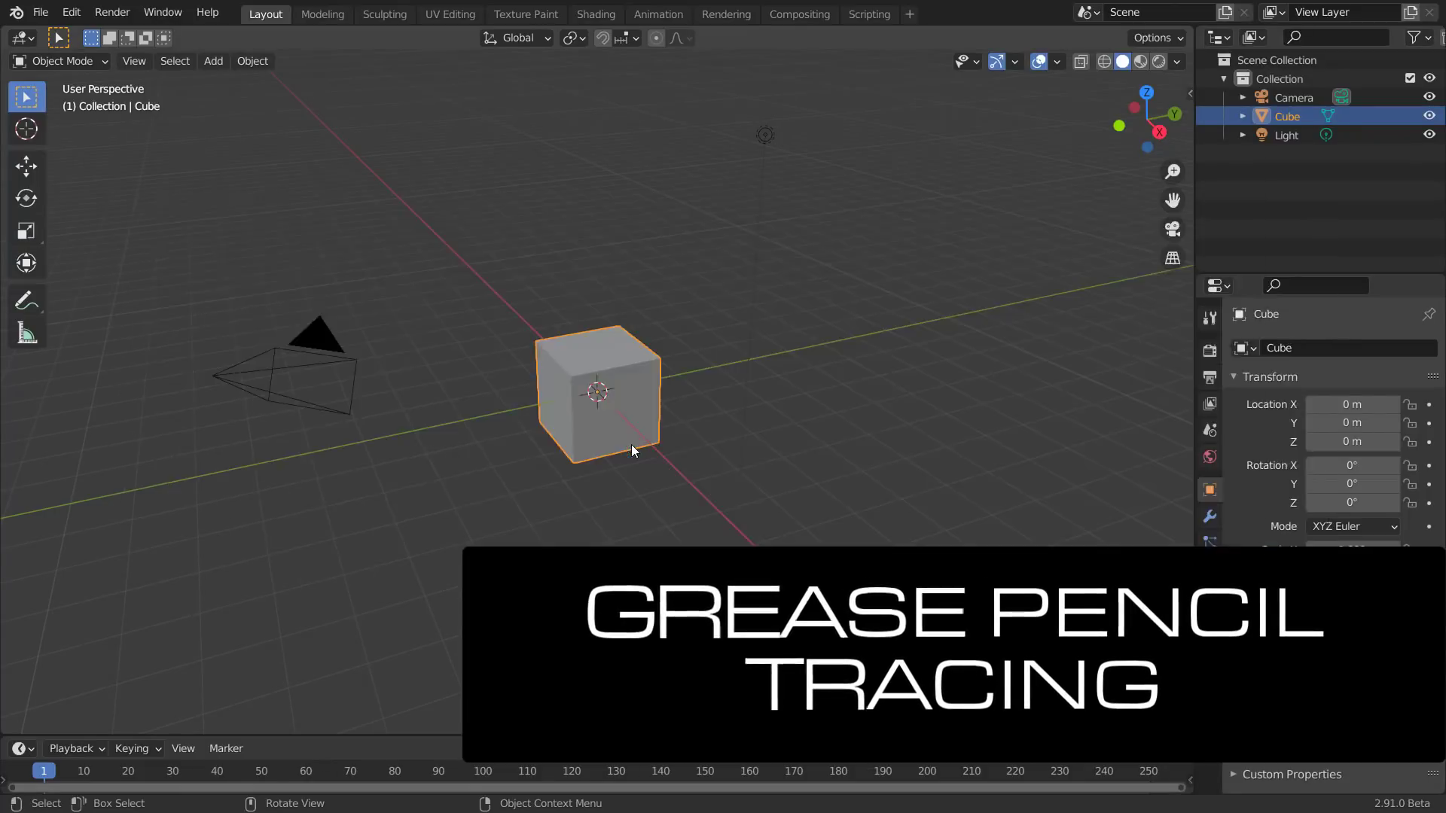
{"action": "scroll", "coordinate": [391, 292], "scroll_direction": "up", "scroll_amount": 3}
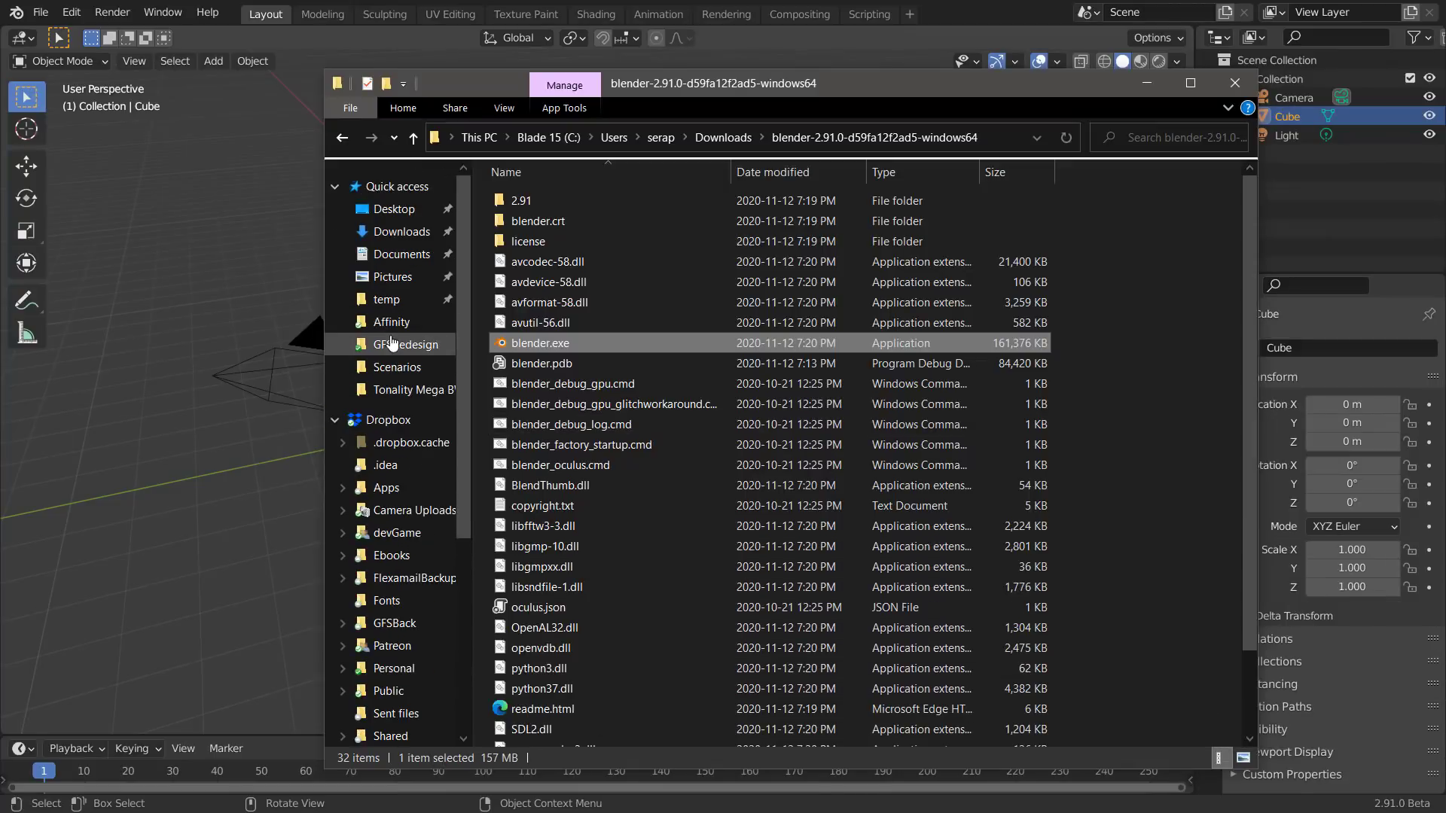
{"action": "left_click", "coordinate": [394, 208]}
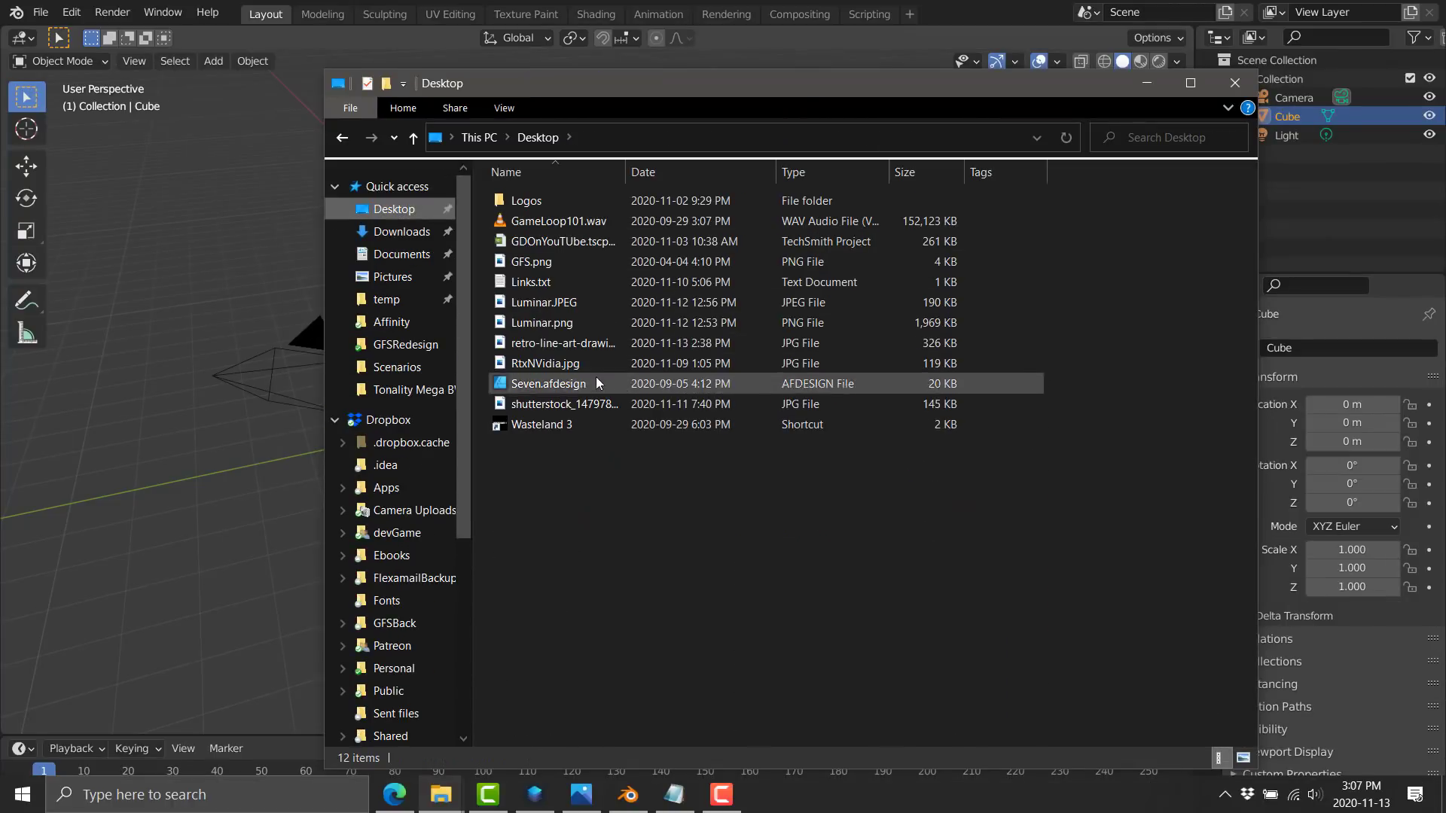
{"action": "left_click_drag", "start_coordinate": [595, 348], "coordinate": [208, 218]}
{"action": "key", "text": "alt+Tab"}
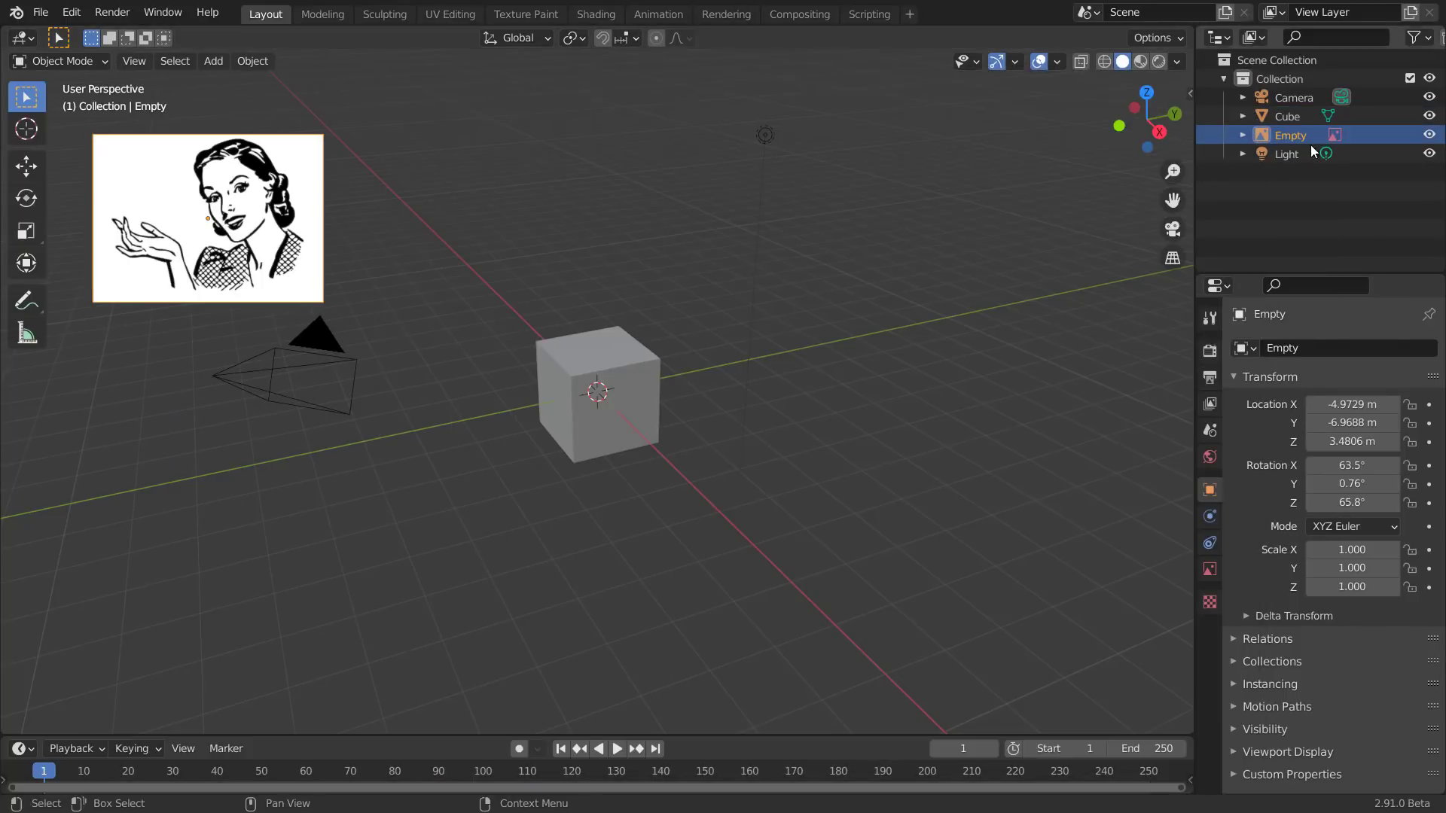
Move the reference image to about X 1.32, Y 6.40, Z 2.76 m, trace it to Grease Pencil, and expand the trace options
{"action": "left_click_drag", "start_coordinate": [268, 273], "coordinate": [949, 299]}
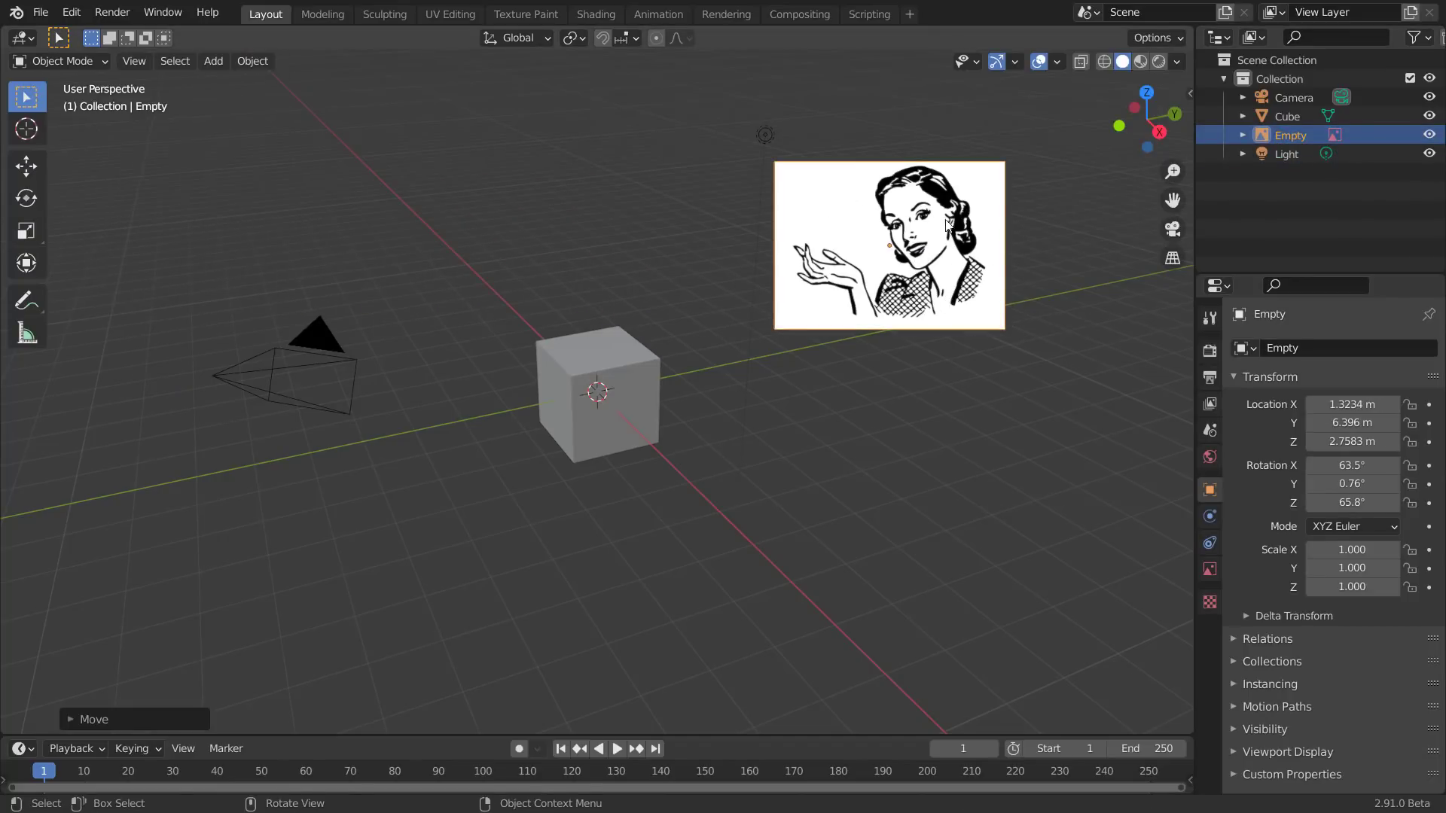
{"action": "left_click", "coordinate": [254, 61]}
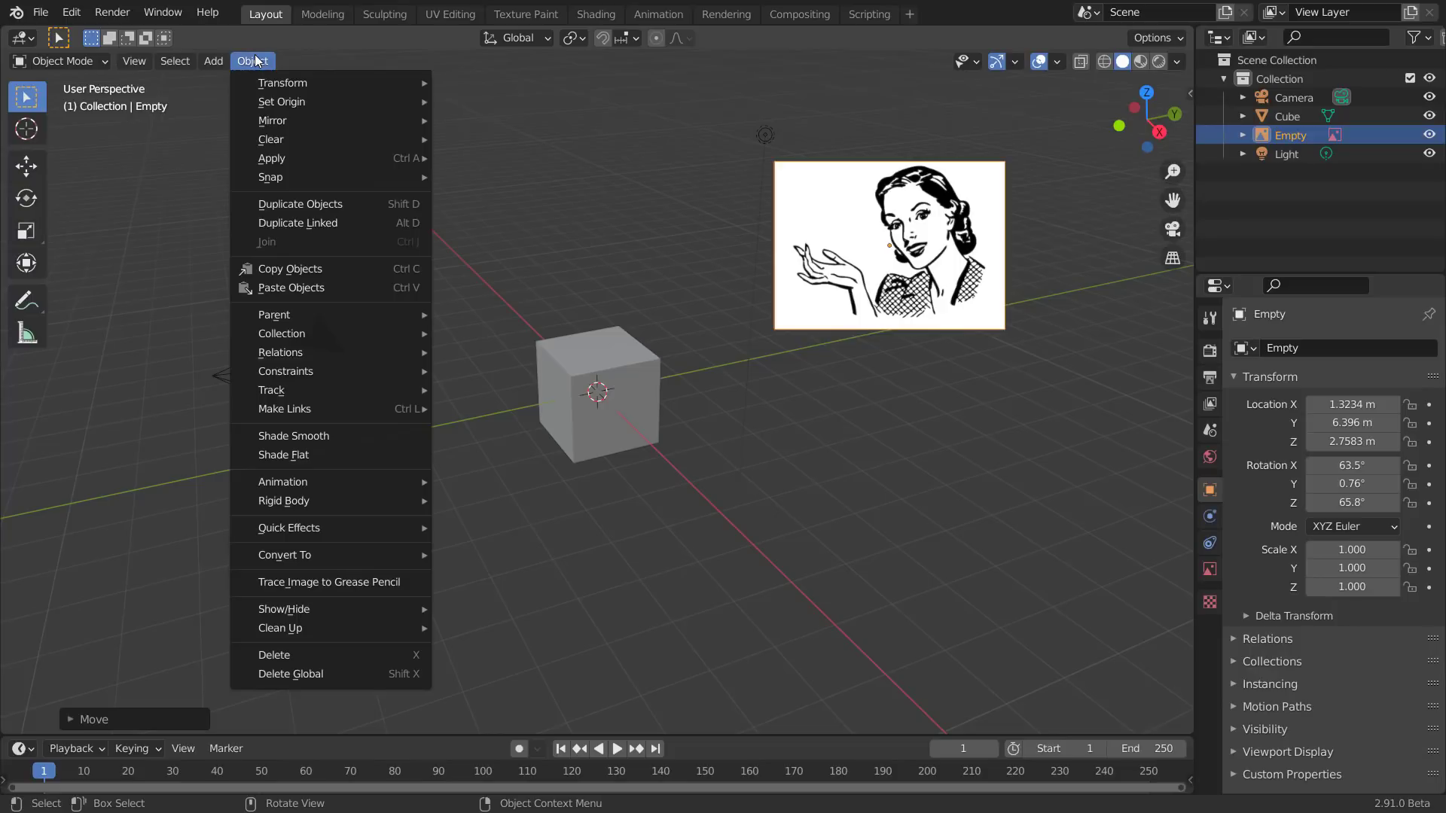
{"action": "left_click", "coordinate": [307, 581]}
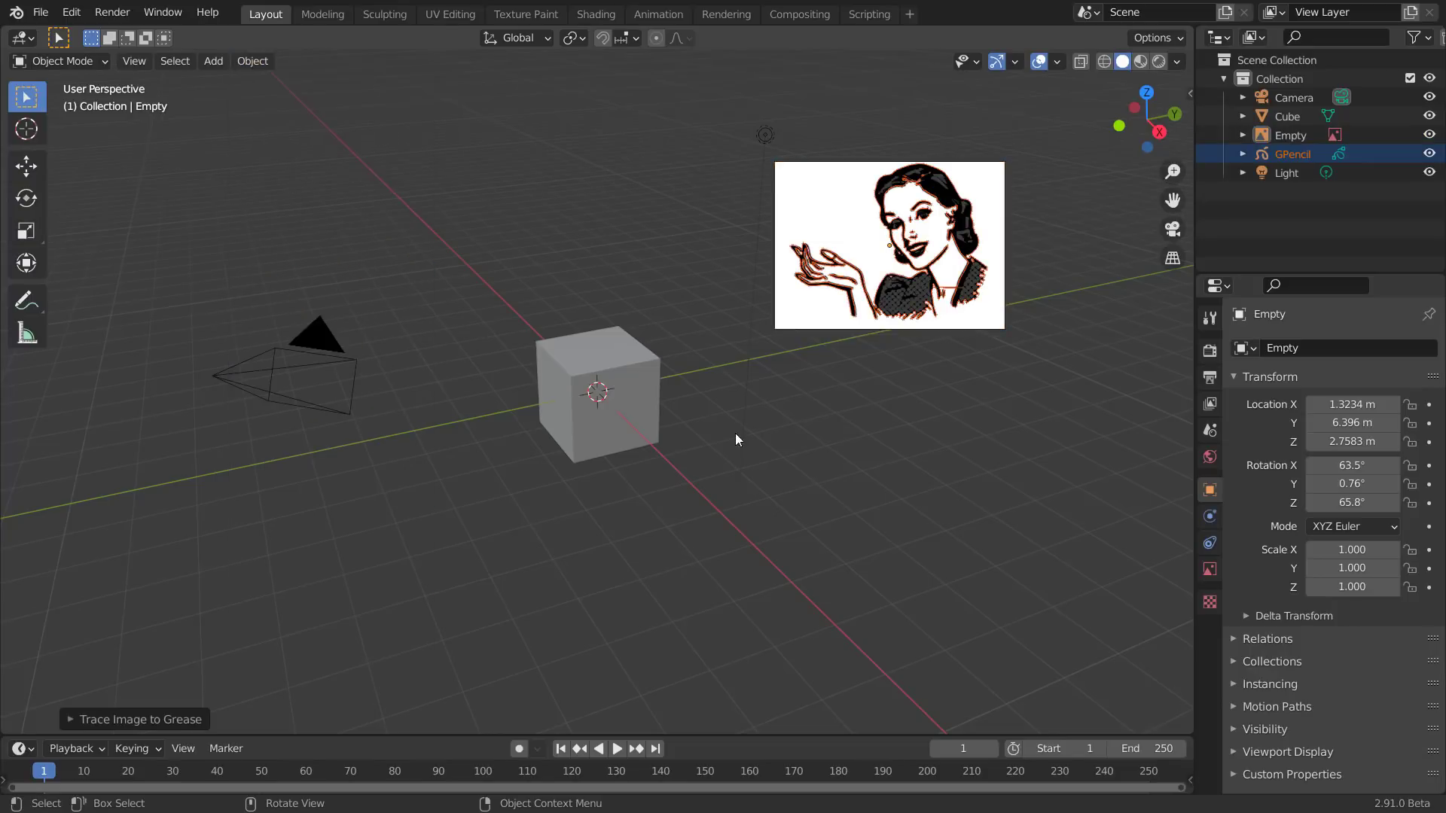
{"action": "left_click", "coordinate": [74, 723]}
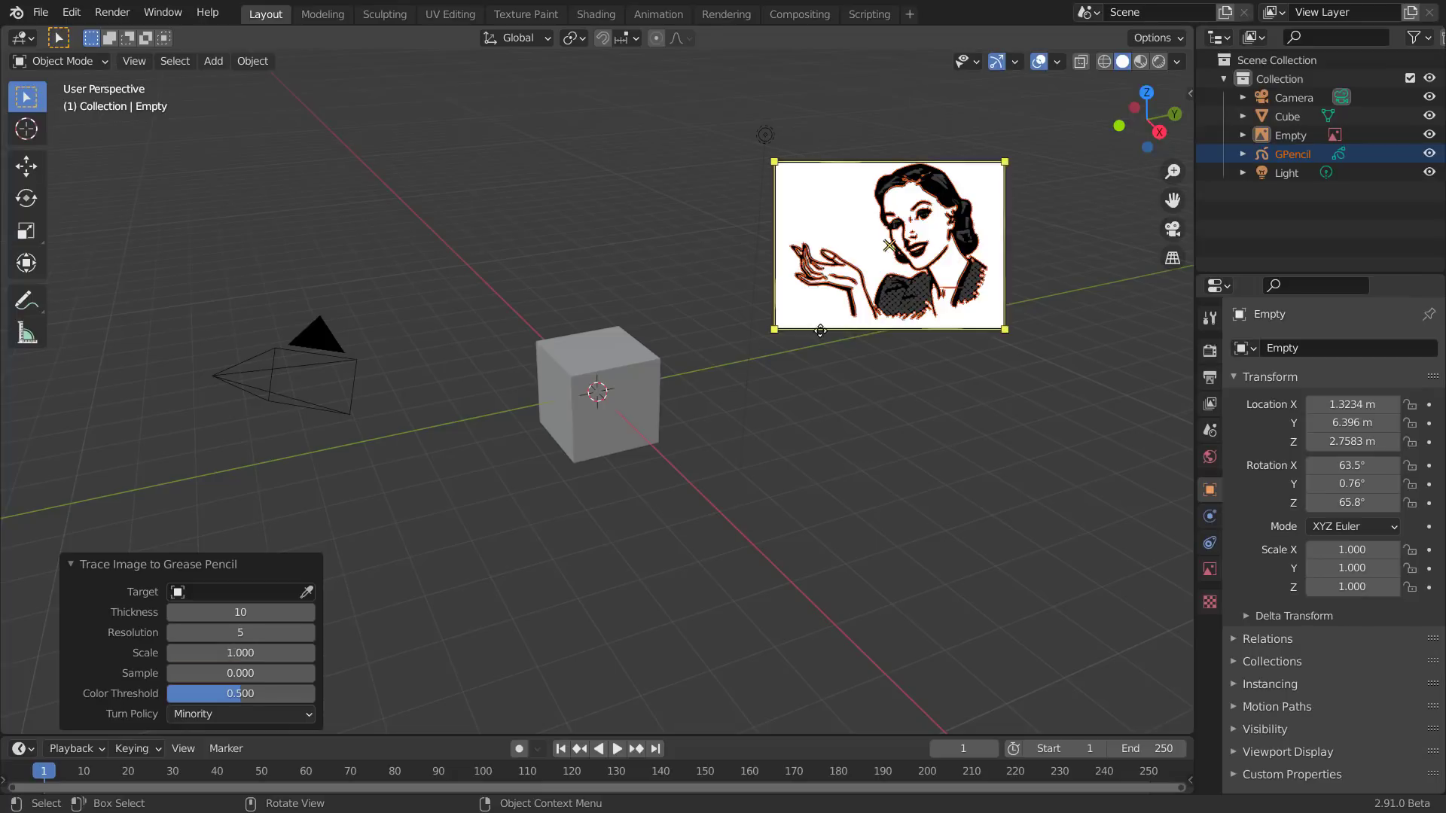
Move the reference image empty off the traced drawing to about X -3.04, Y -3.70, Z 2.58 m
{"action": "left_click", "coordinate": [1297, 138]}
{"action": "key", "text": "g"}
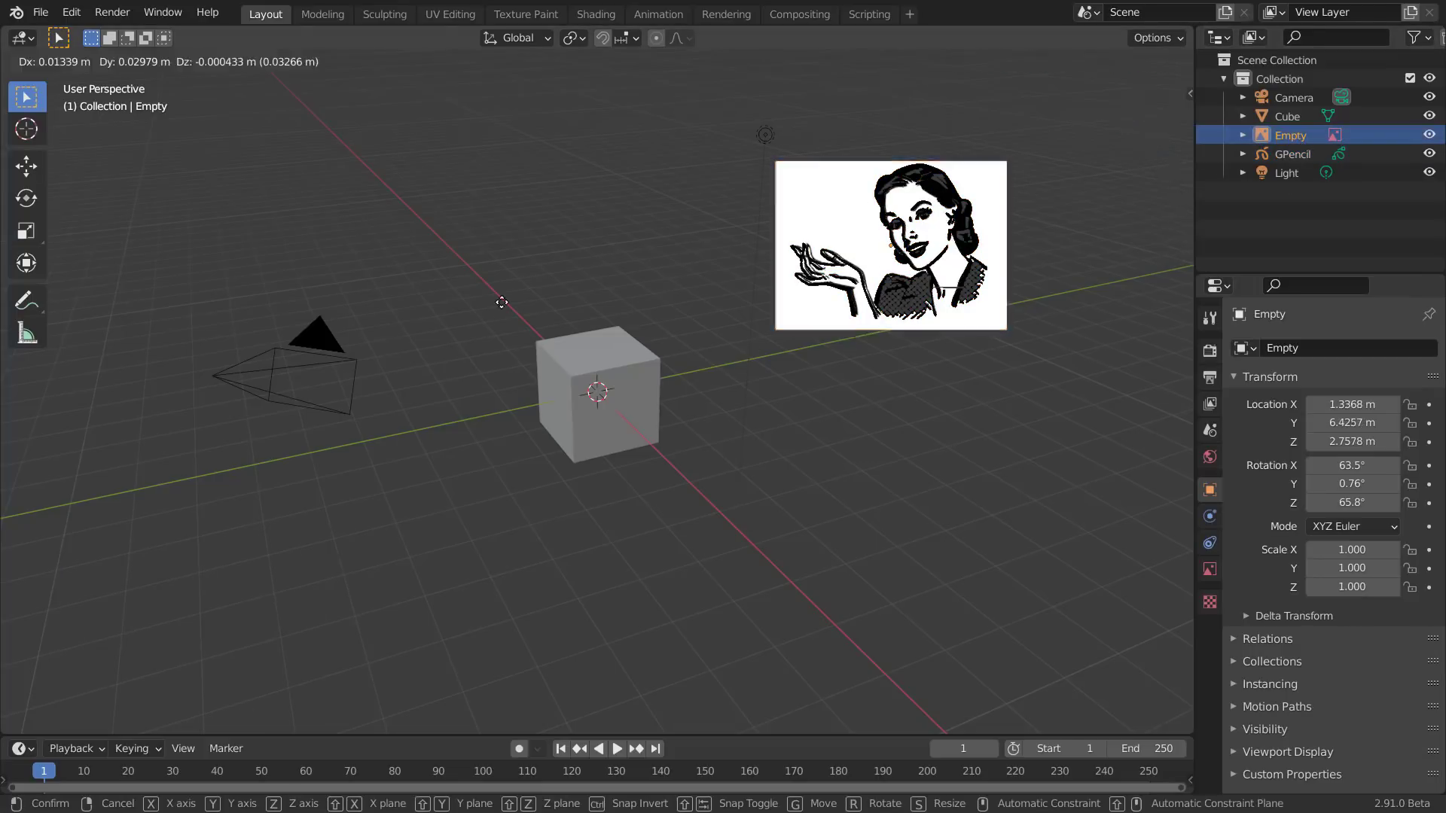
{"action": "left_click", "coordinate": [614, 285]}
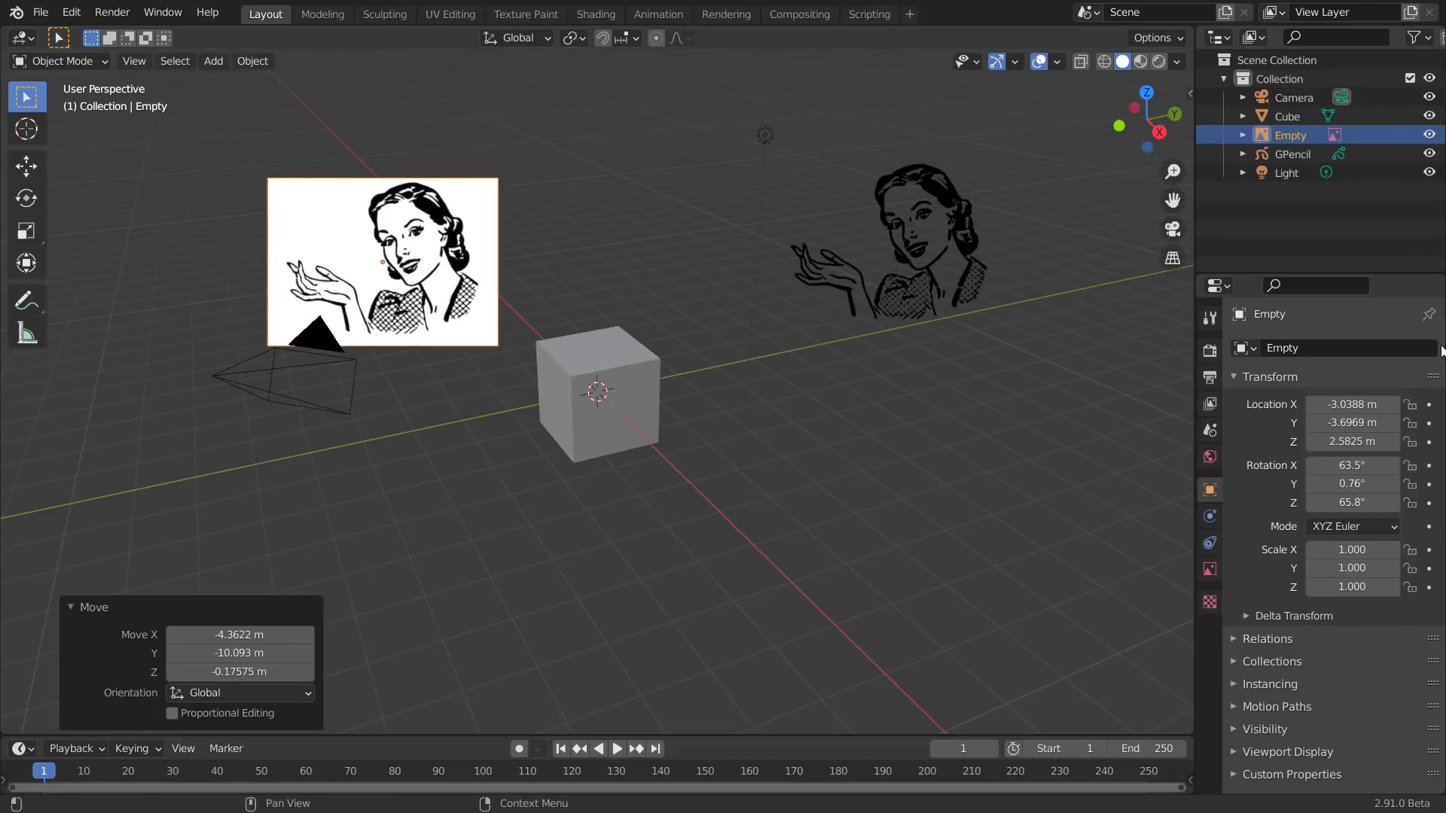
Convert the traced Grease Pencil drawing to a polygon curve with a Bevel Depth of 0.01 m
{"action": "left_click", "coordinate": [942, 229]}
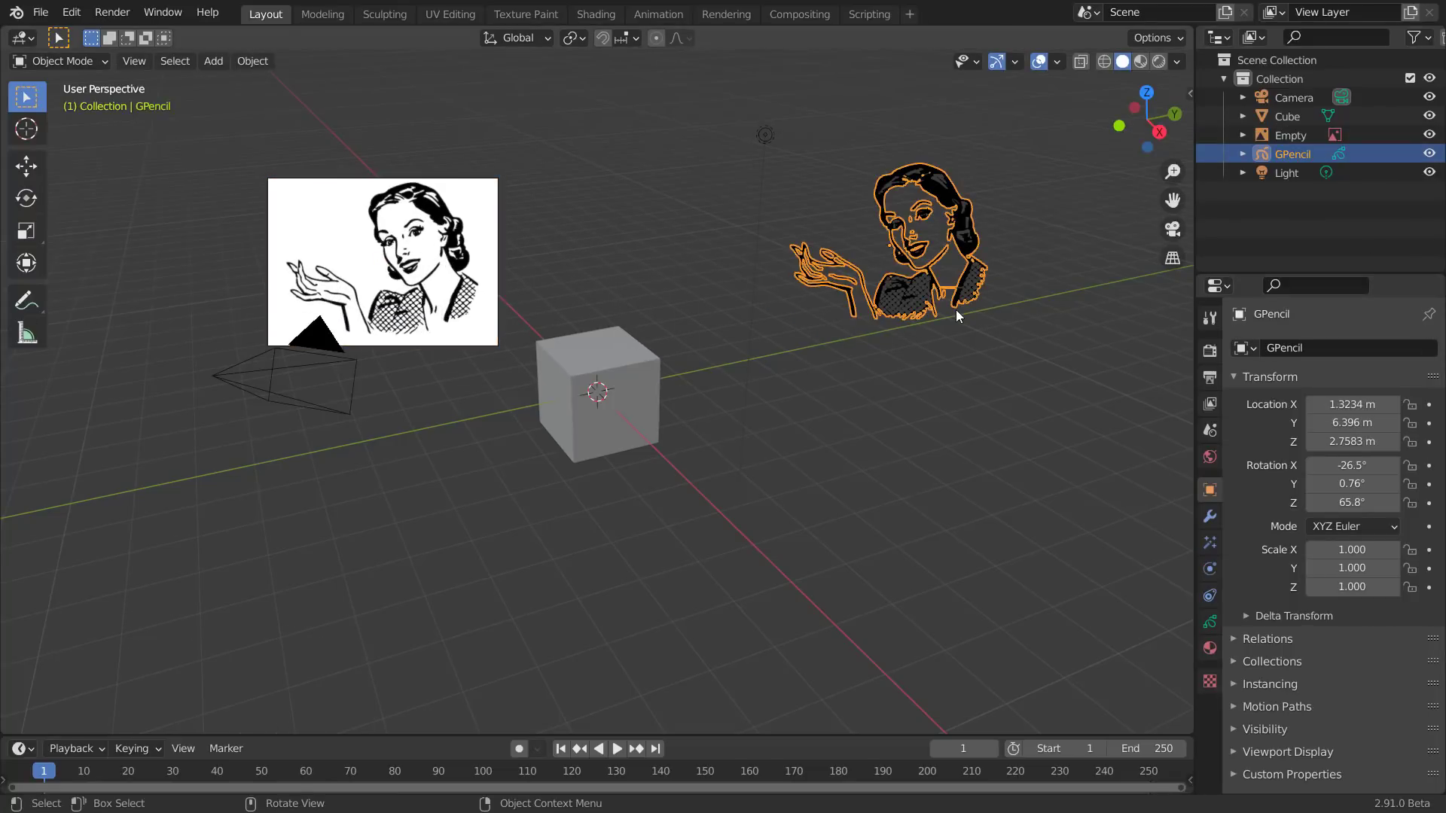
{"action": "scroll", "coordinate": [956, 310], "scroll_direction": "up", "scroll_amount": 2}
{"action": "mouse_move", "coordinate": [1052, 302]}
{"action": "middle_mouse_down"}
{"action": "mouse_move", "coordinate": [829, 441]}
{"action": "mouse_move", "coordinate": [732, 348]}
{"action": "middle_mouse_up"}
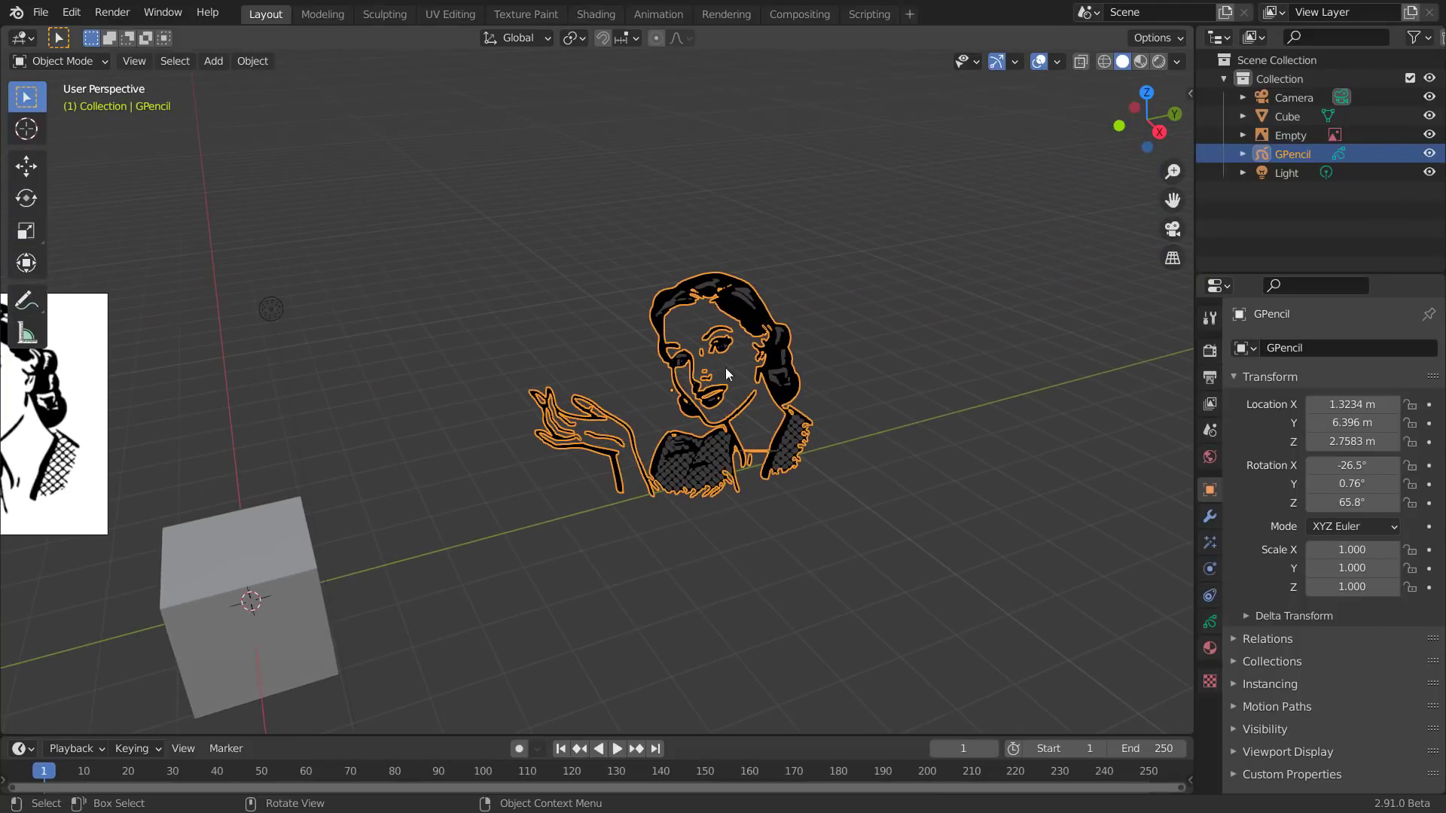
{"action": "right_click", "coordinate": [774, 341]}
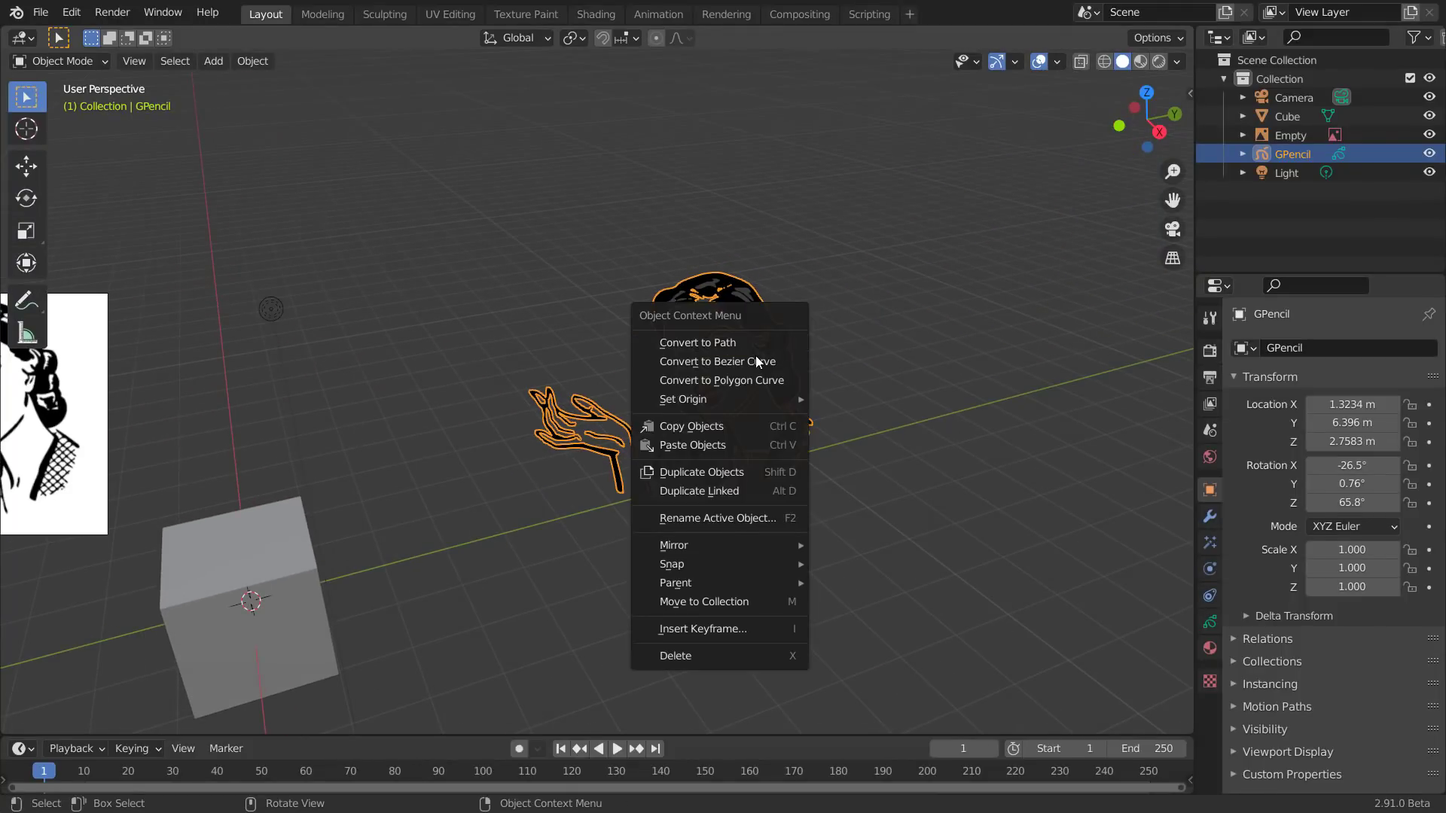
{"action": "left_click", "coordinate": [723, 378]}
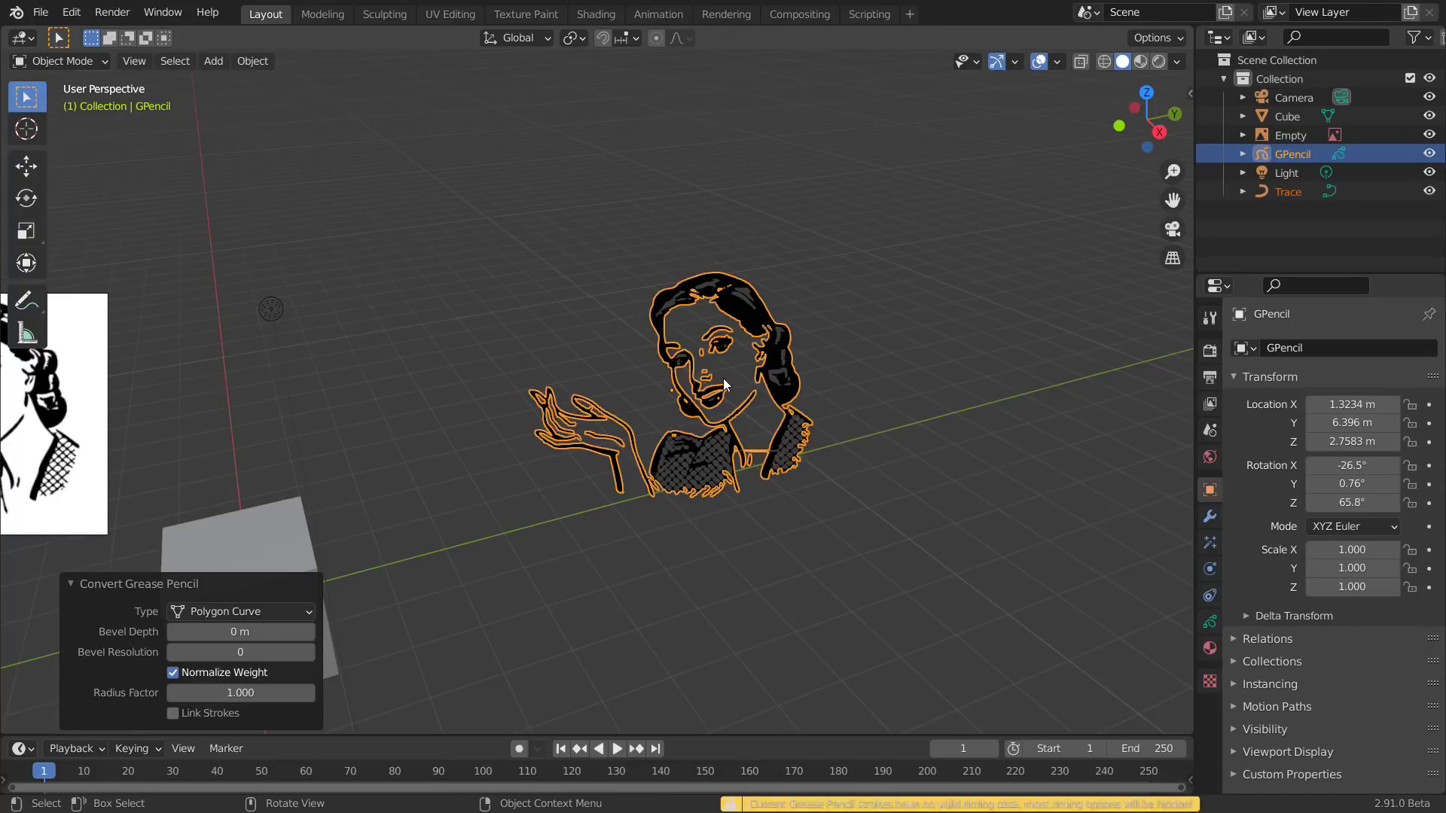
{"action": "left_click", "coordinate": [208, 631]}
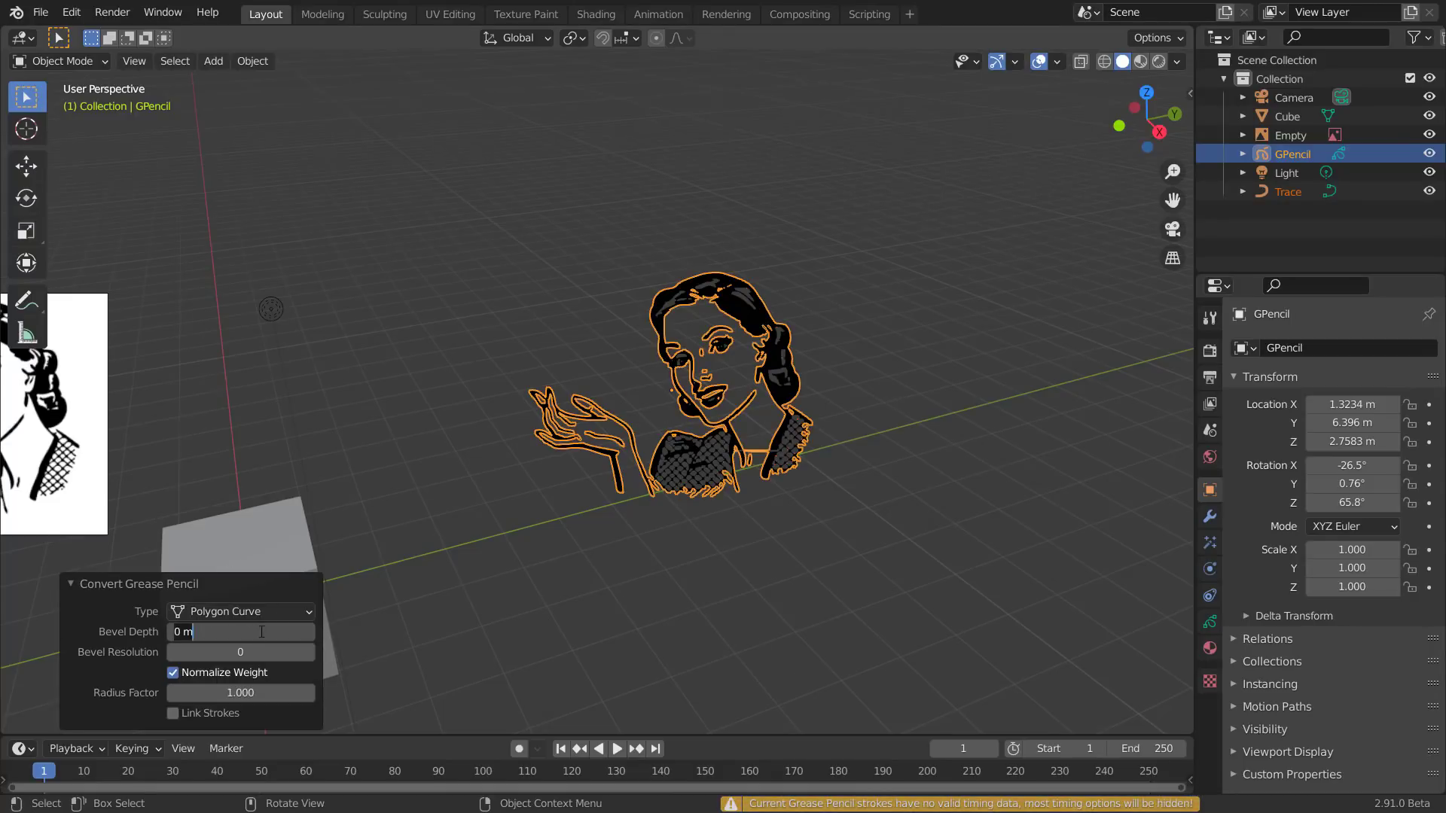
{"action": "type", "text": "0.01"}
{"action": "key", "text": "Return"}
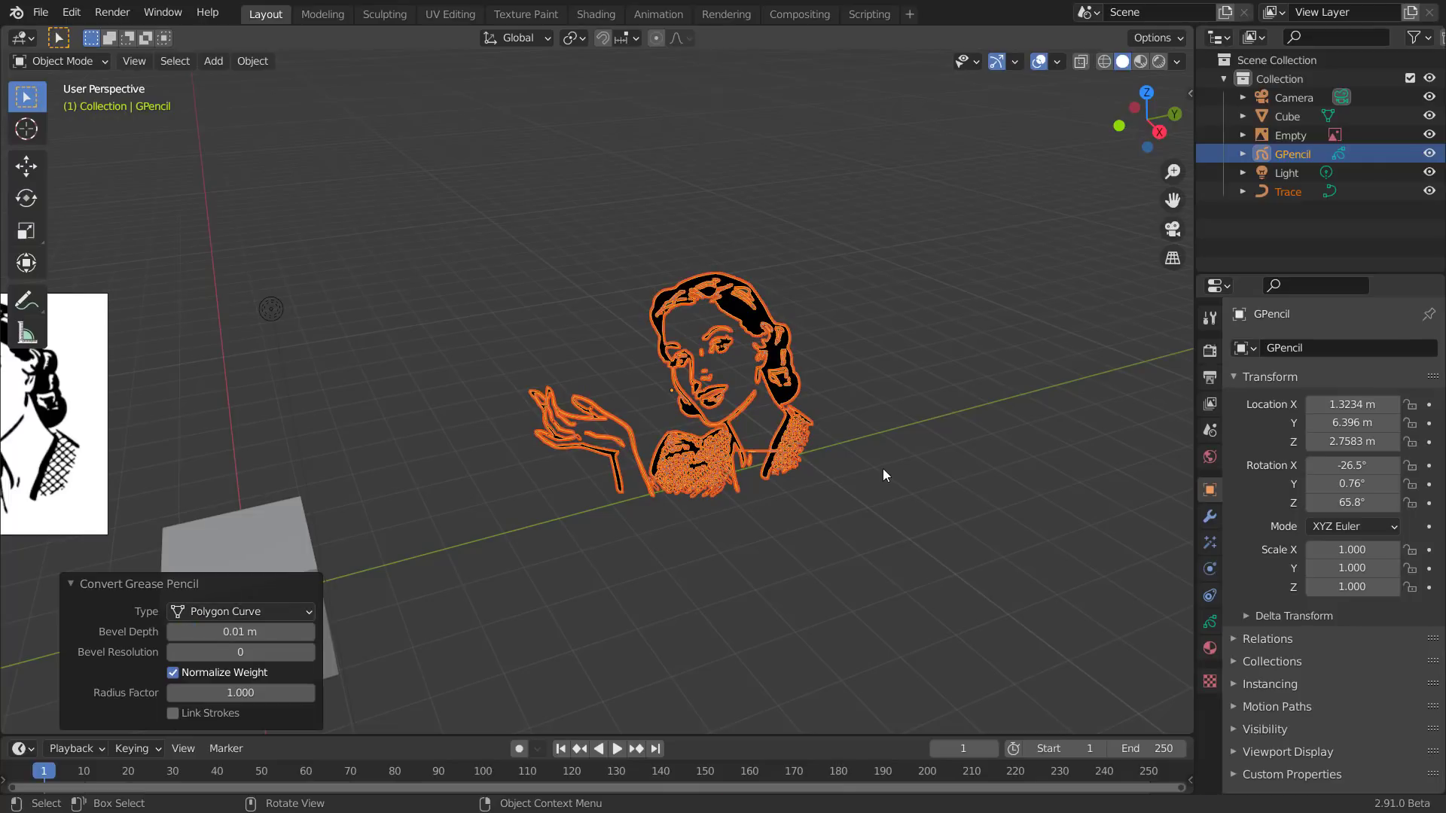
Move the Grease Pencil drawing and its curve together by about X 0.49, Y 1.93, Z 0.65 m and view them from other angles
{"action": "key", "text": "g"}
{"action": "left_click", "coordinate": [766, 325]}
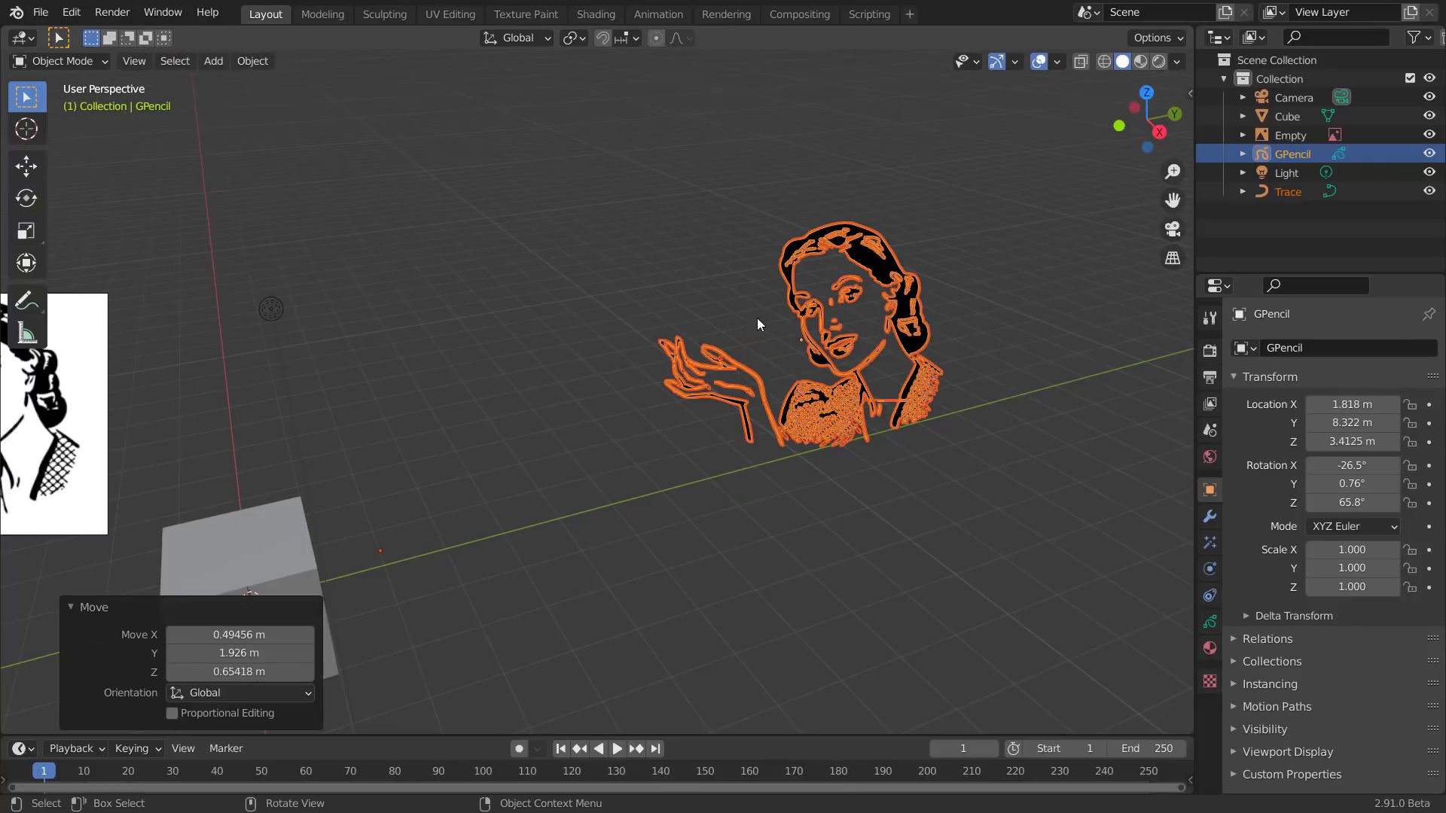
{"action": "mouse_move", "coordinate": [757, 318]}
{"action": "middle_mouse_down"}
{"action": "mouse_move", "coordinate": [881, 399]}
{"action": "mouse_move", "coordinate": [915, 485]}
{"action": "mouse_move", "coordinate": [824, 505]}
{"action": "mouse_move", "coordinate": [841, 503]}
{"action": "middle_mouse_up"}
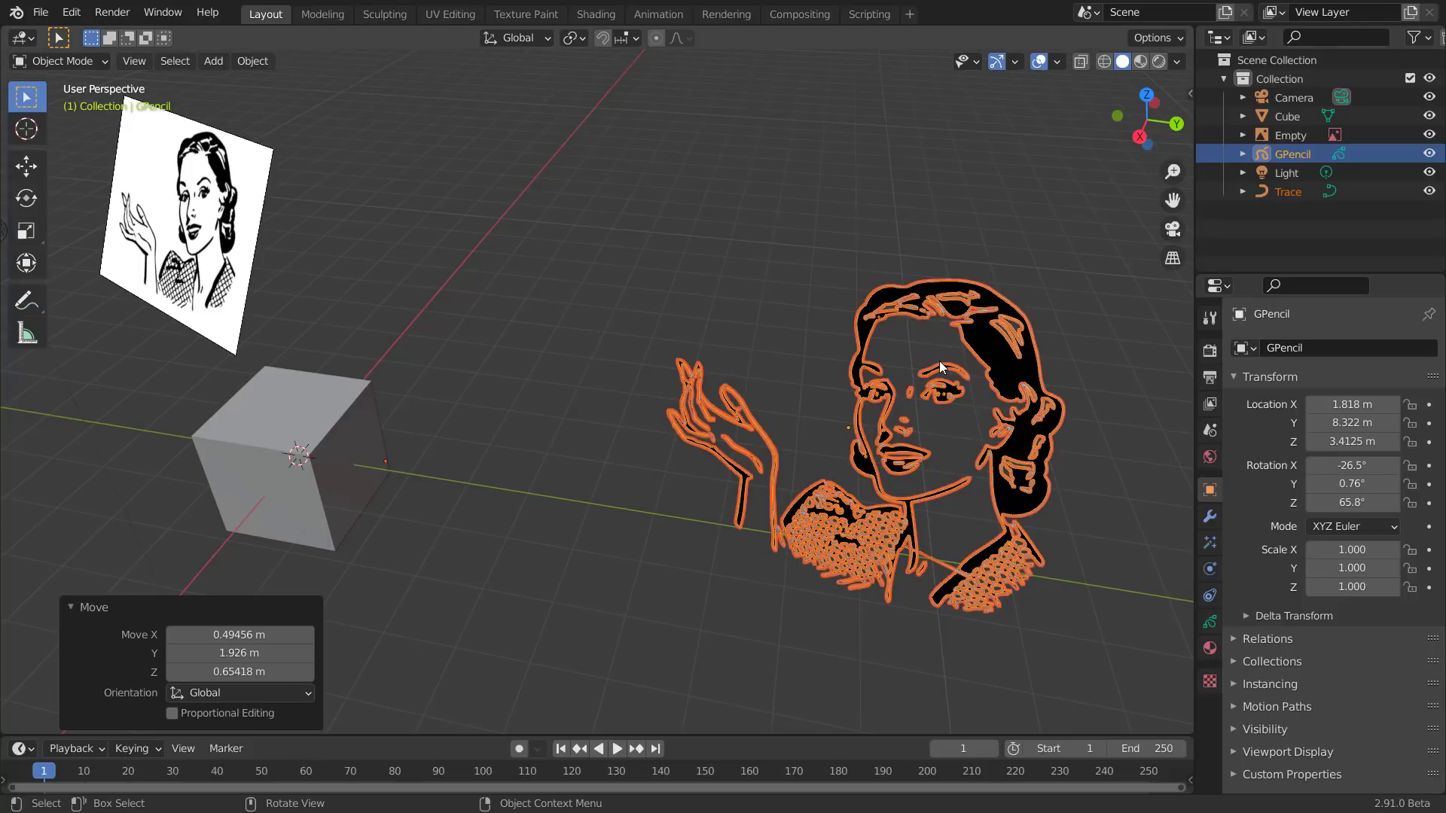
{"action": "mouse_move", "coordinate": [922, 384]}
{"action": "middle_mouse_down"}
{"action": "mouse_move", "coordinate": [1032, 367]}
{"action": "mouse_move", "coordinate": [960, 378]}
{"action": "middle_mouse_up"}
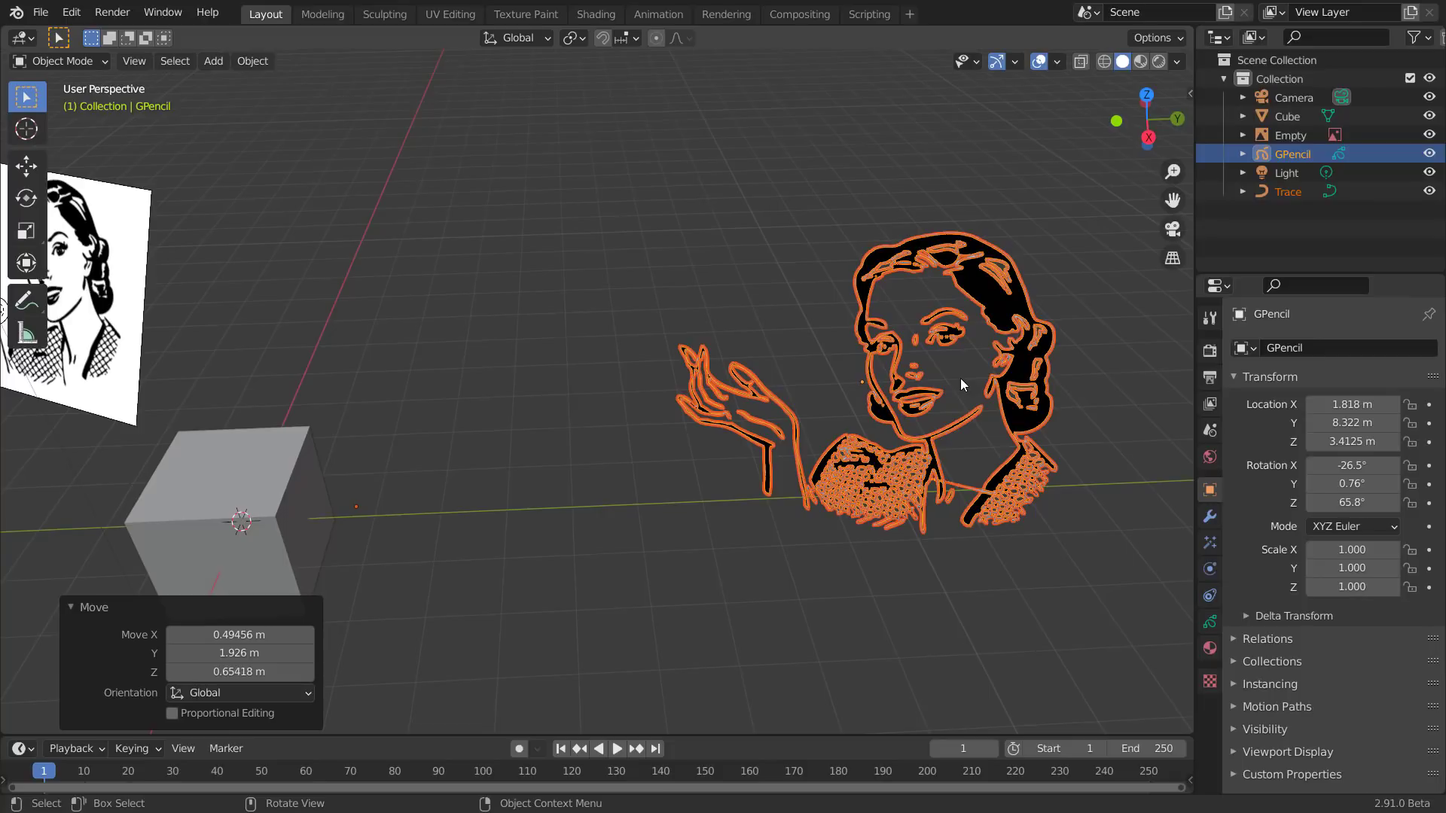
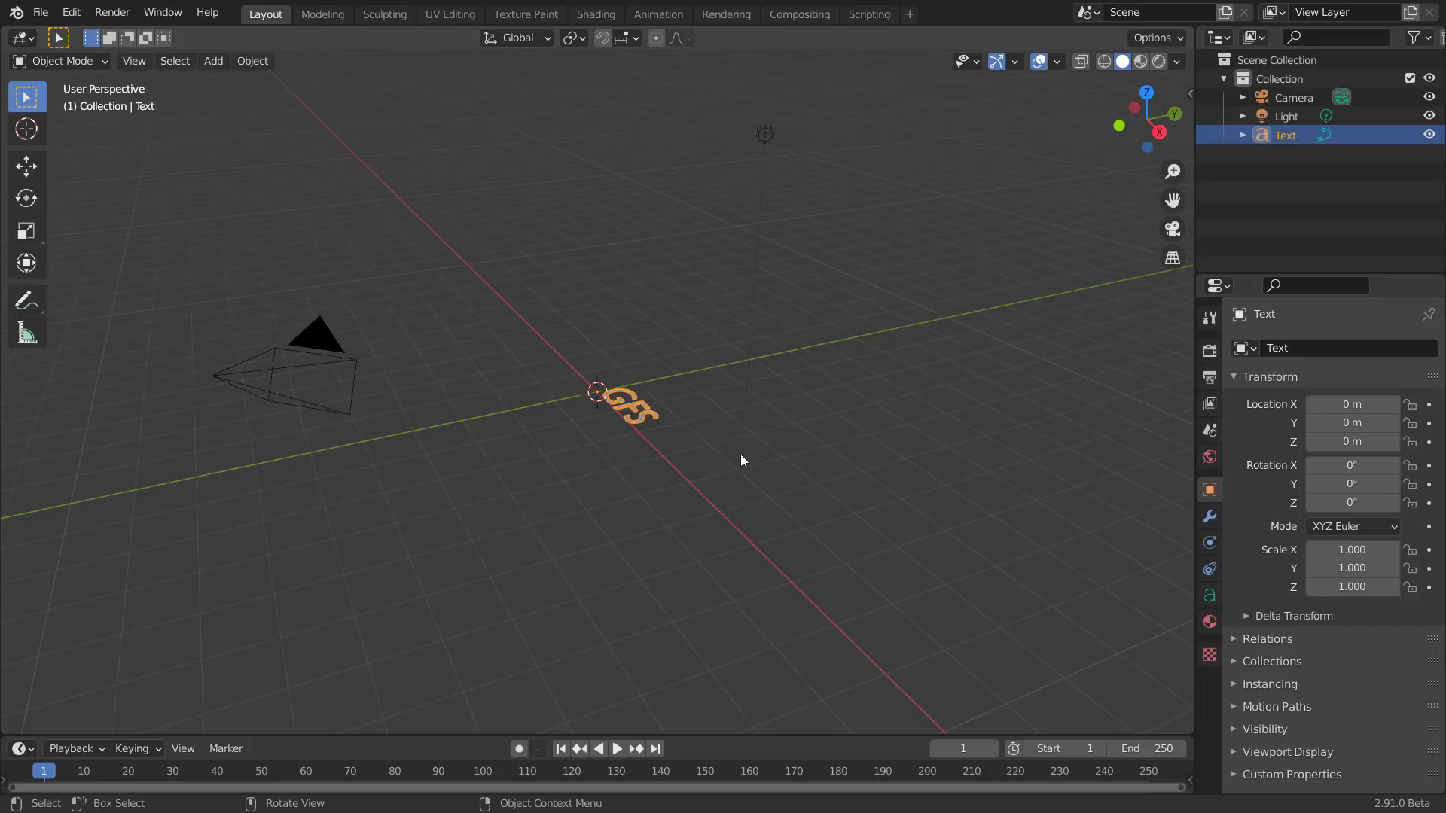
Extrude the GFS text object by 0.11 m in its geometry settings
{"action": "right_click", "coordinate": [621, 492]}
{"action": "left_click", "coordinate": [735, 467]}
{"action": "middle_click_drag", "start_coordinate": [734, 467], "coordinate": [716, 374]}
{"action": "left_click", "coordinate": [716, 374]}
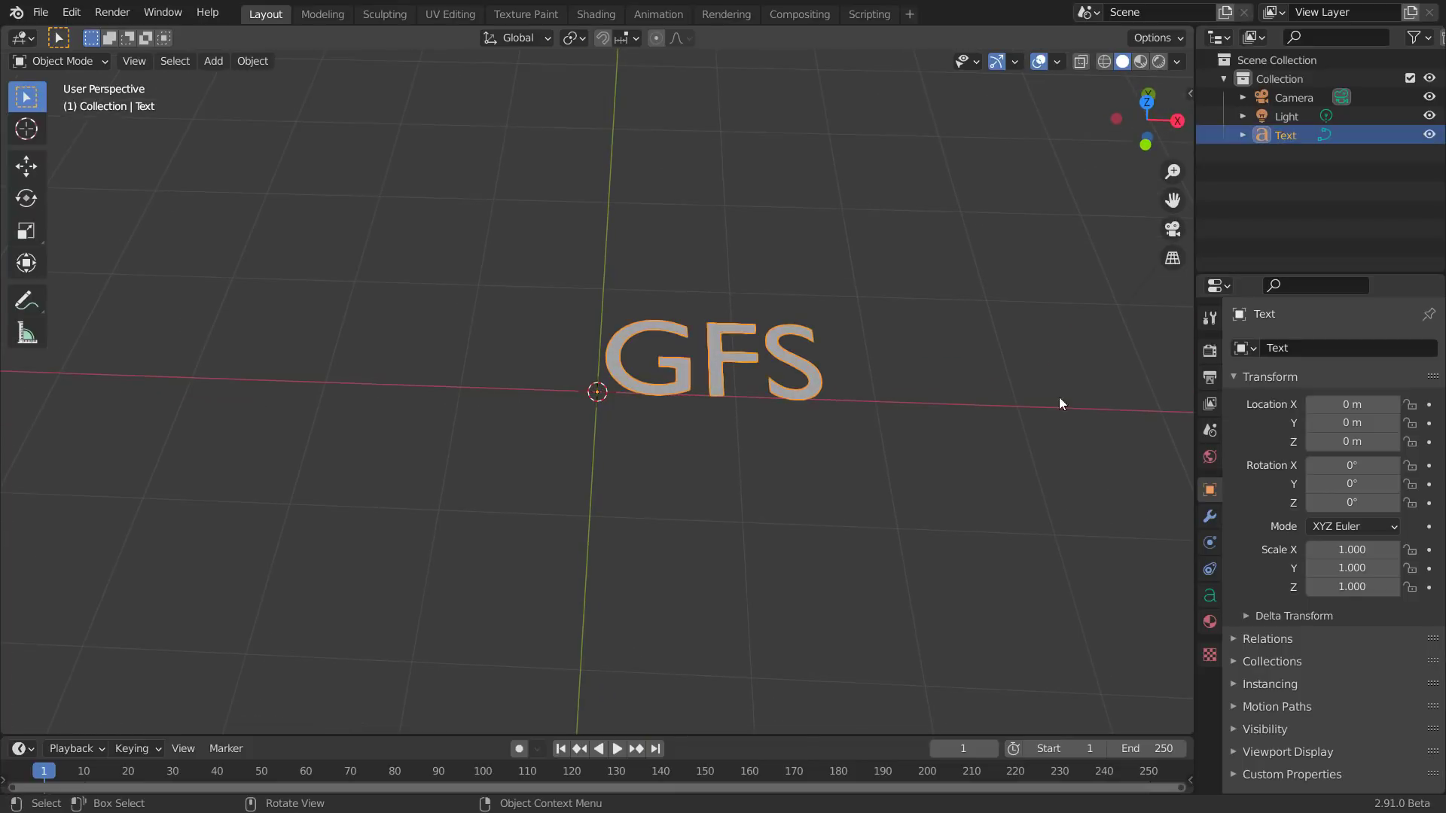
{"action": "left_click", "coordinate": [1210, 594]}
{"action": "scroll", "coordinate": [1335, 597], "scroll_direction": "down", "scroll_amount": 3}
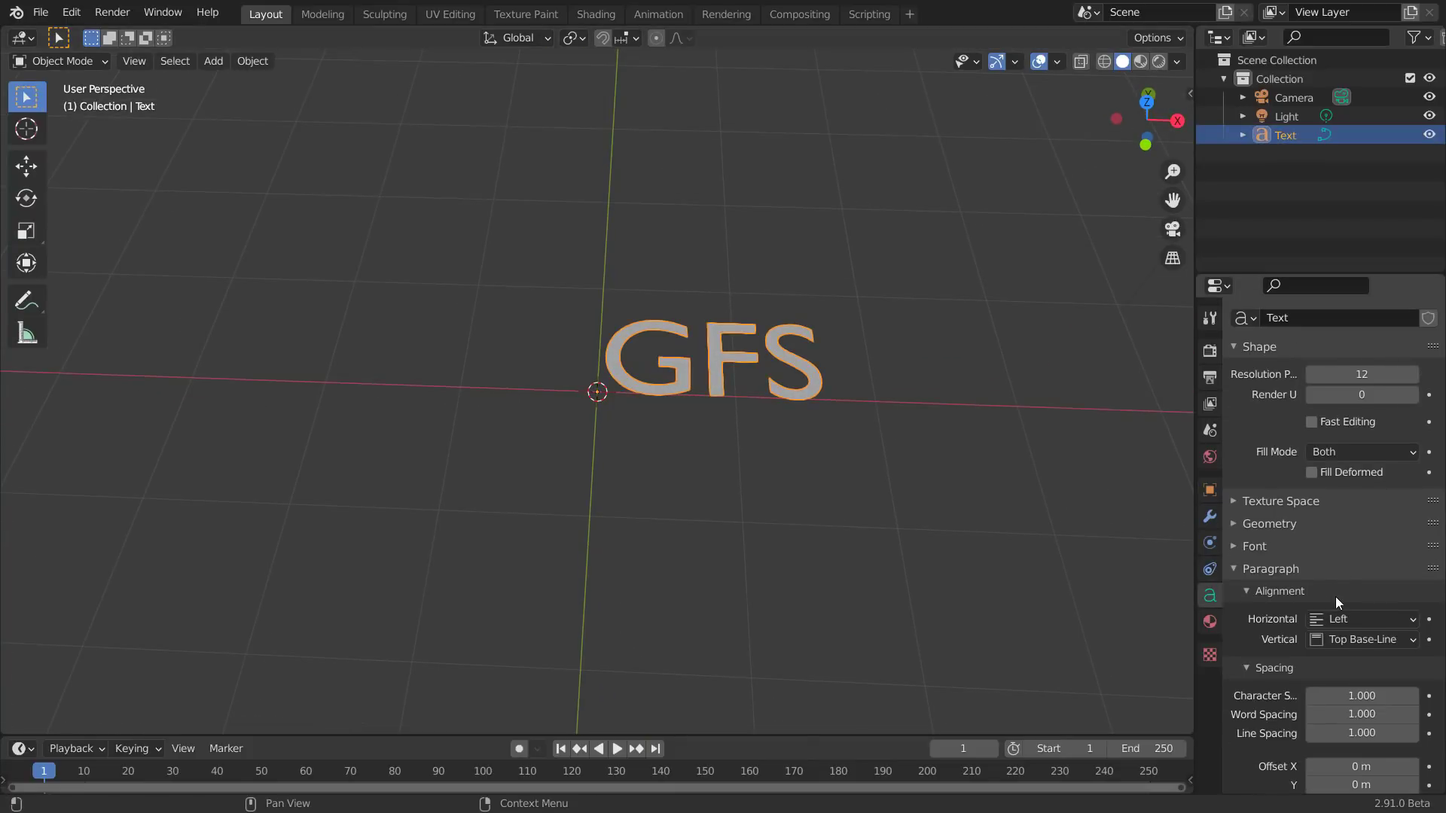
{"action": "scroll", "coordinate": [1335, 594], "scroll_direction": "up", "scroll_amount": 3}
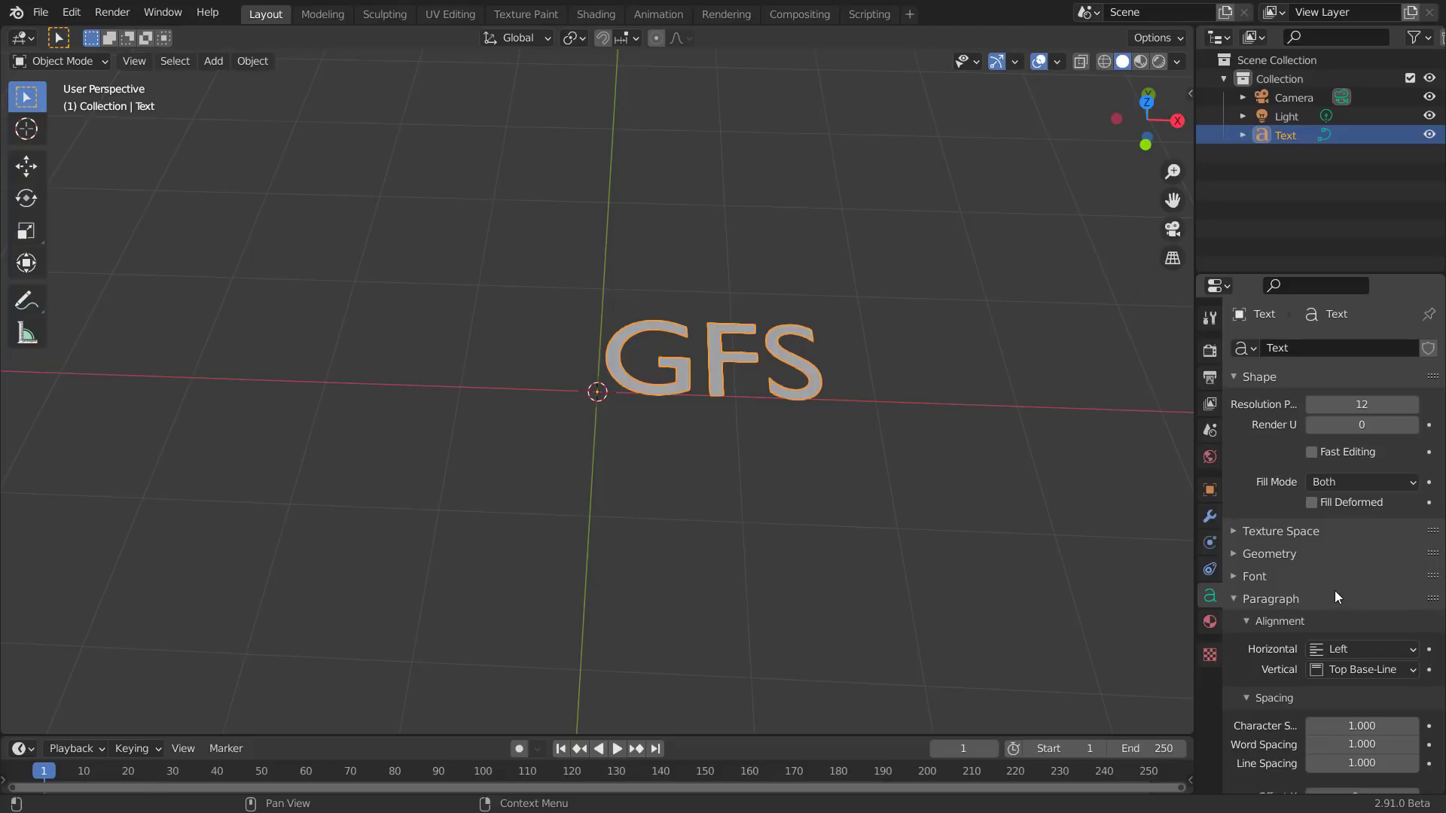
{"action": "left_click", "coordinate": [1269, 554]}
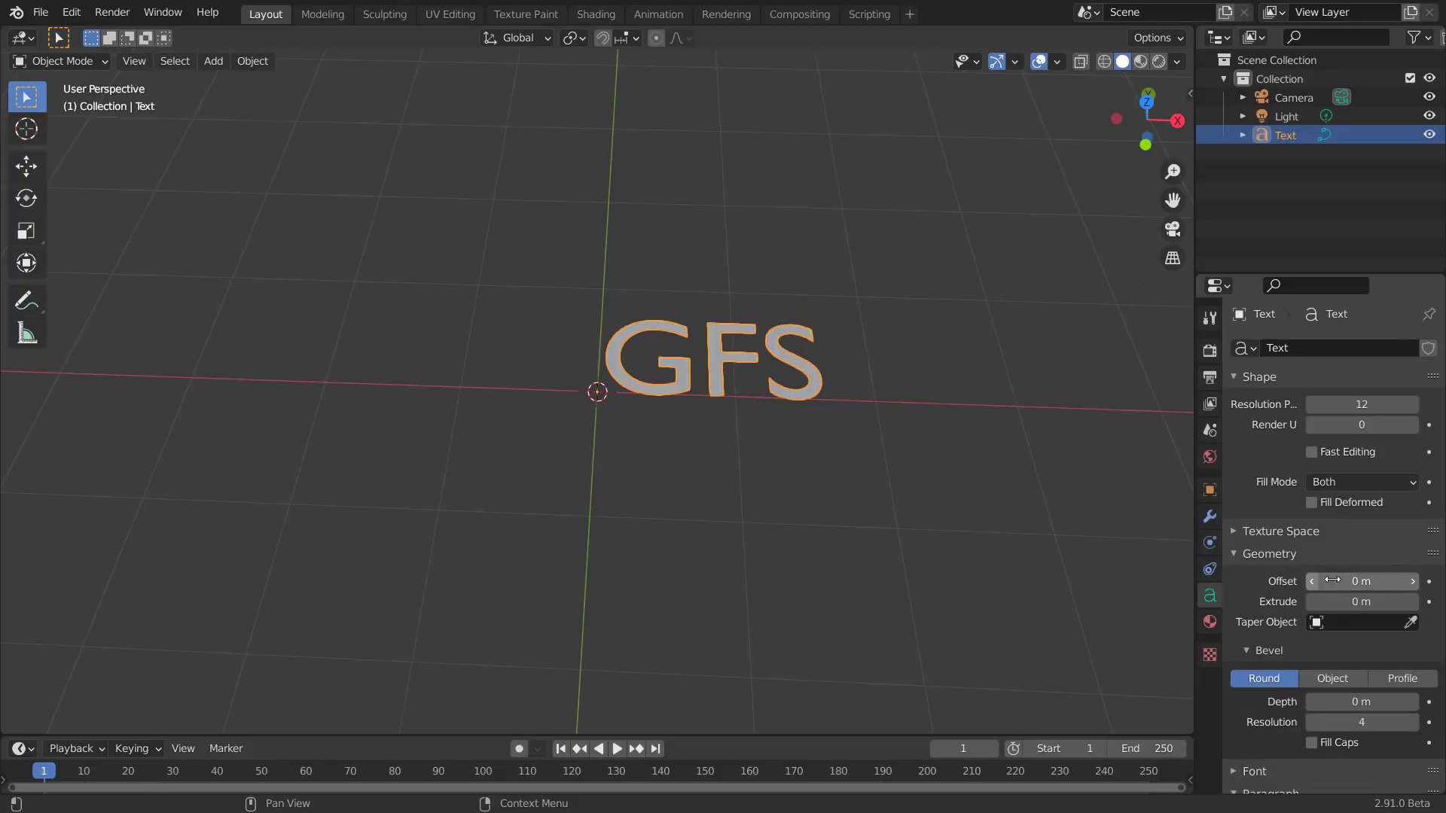
{"action": "left_click_drag", "start_coordinate": [1348, 601], "coordinate": [1401, 601]}
Convert the extruded GFS text to a mesh and widen the properties area slightly
{"action": "middle_click_drag", "start_coordinate": [910, 465], "coordinate": [915, 531]}
{"action": "right_click", "coordinate": [863, 362]}
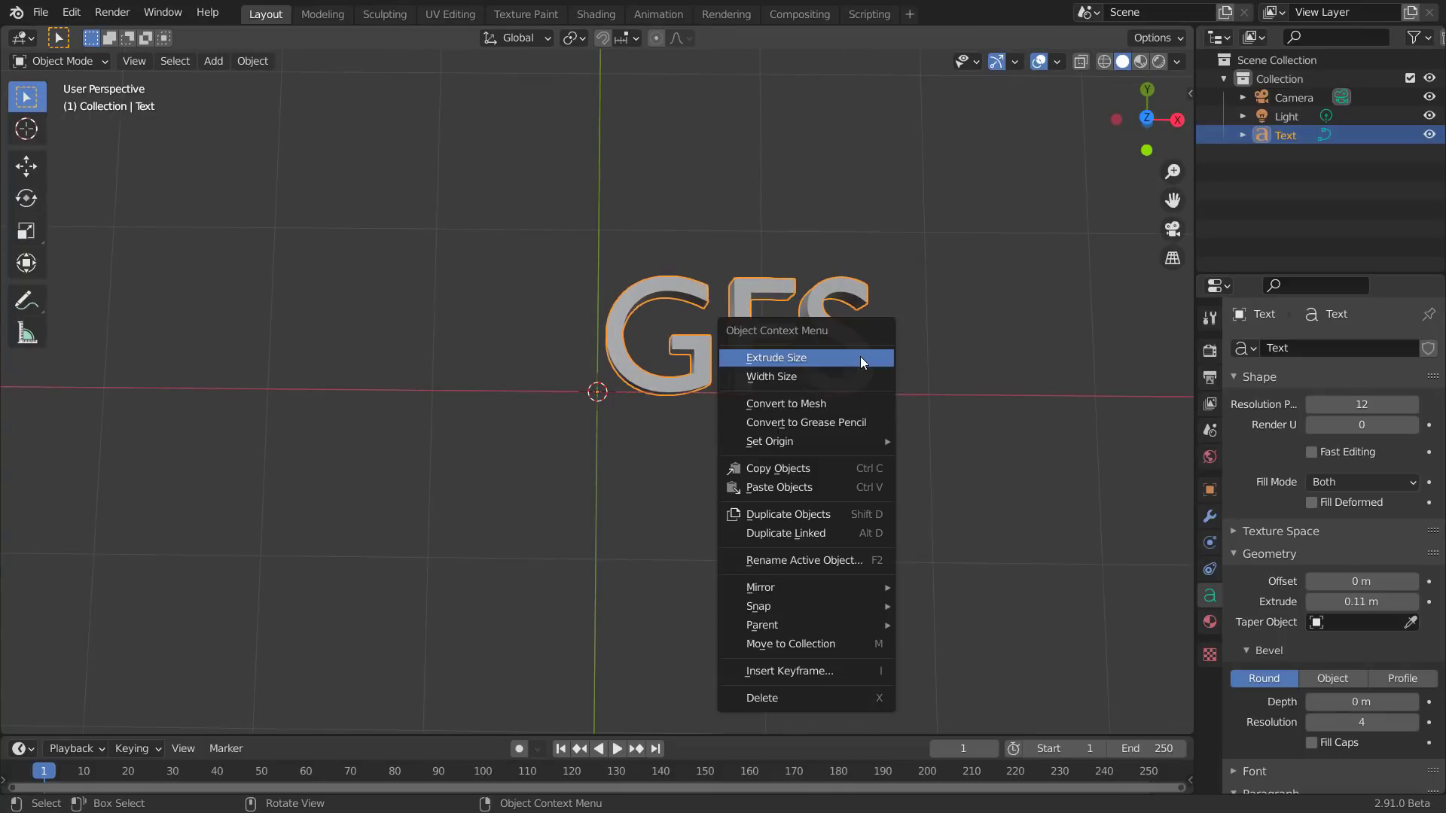
{"action": "left_click", "coordinate": [822, 404]}
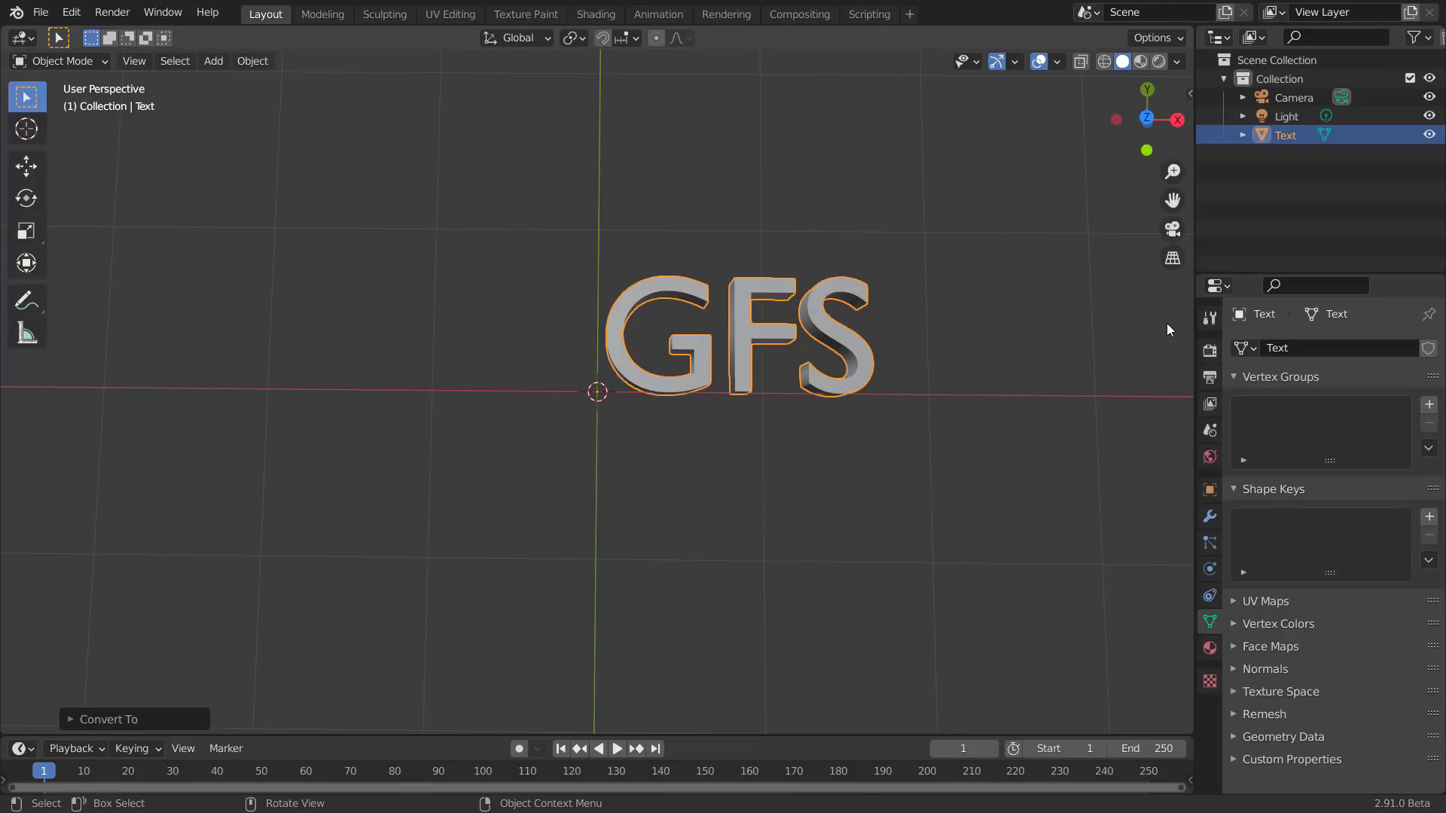
{"action": "left_click_drag", "start_coordinate": [1194, 326], "coordinate": [1166, 326]}
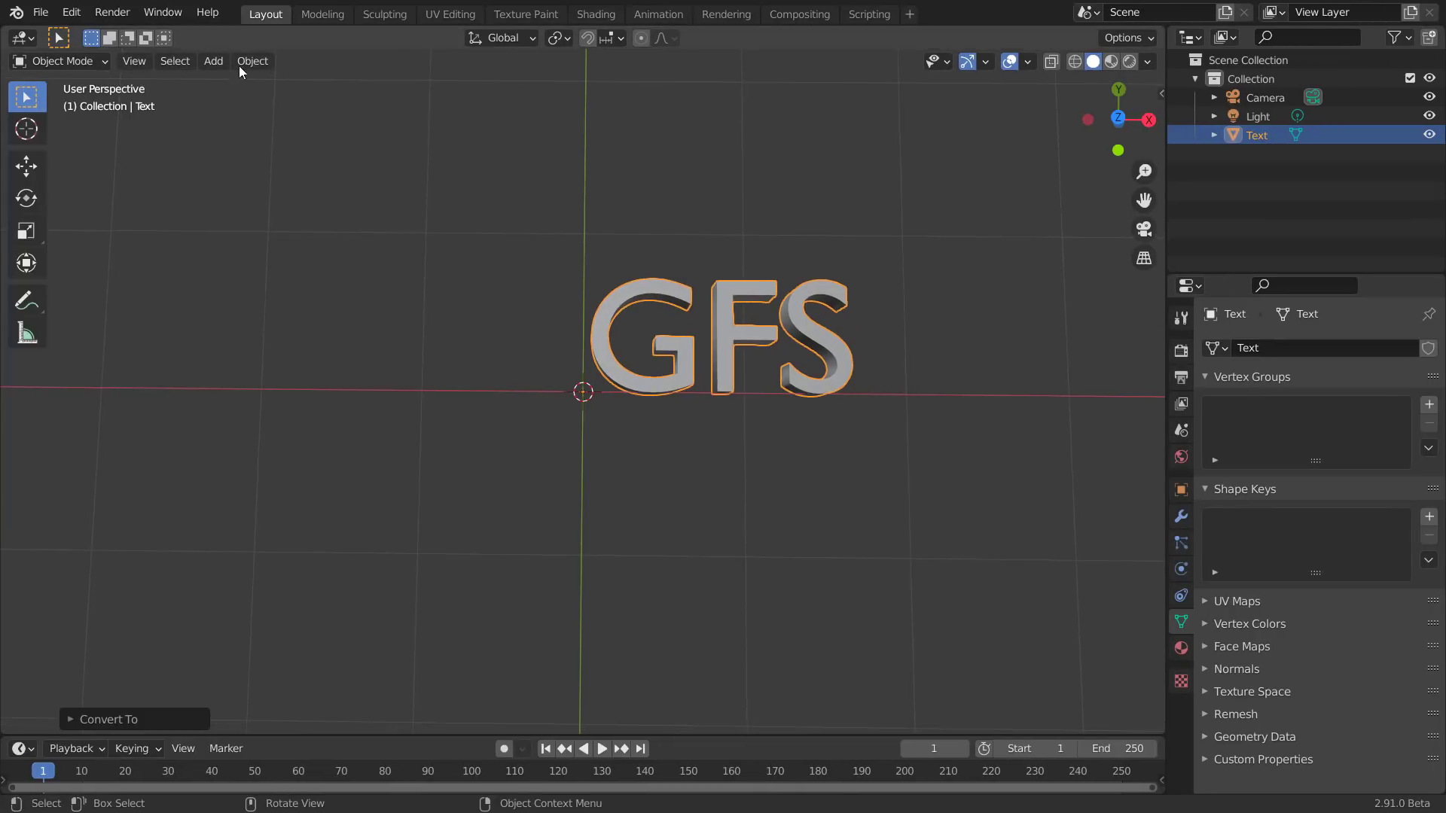
Add an empty volume object to the scene
{"action": "left_click", "coordinate": [215, 61]}
{"action": "mouse_move", "coordinate": [232, 182]}
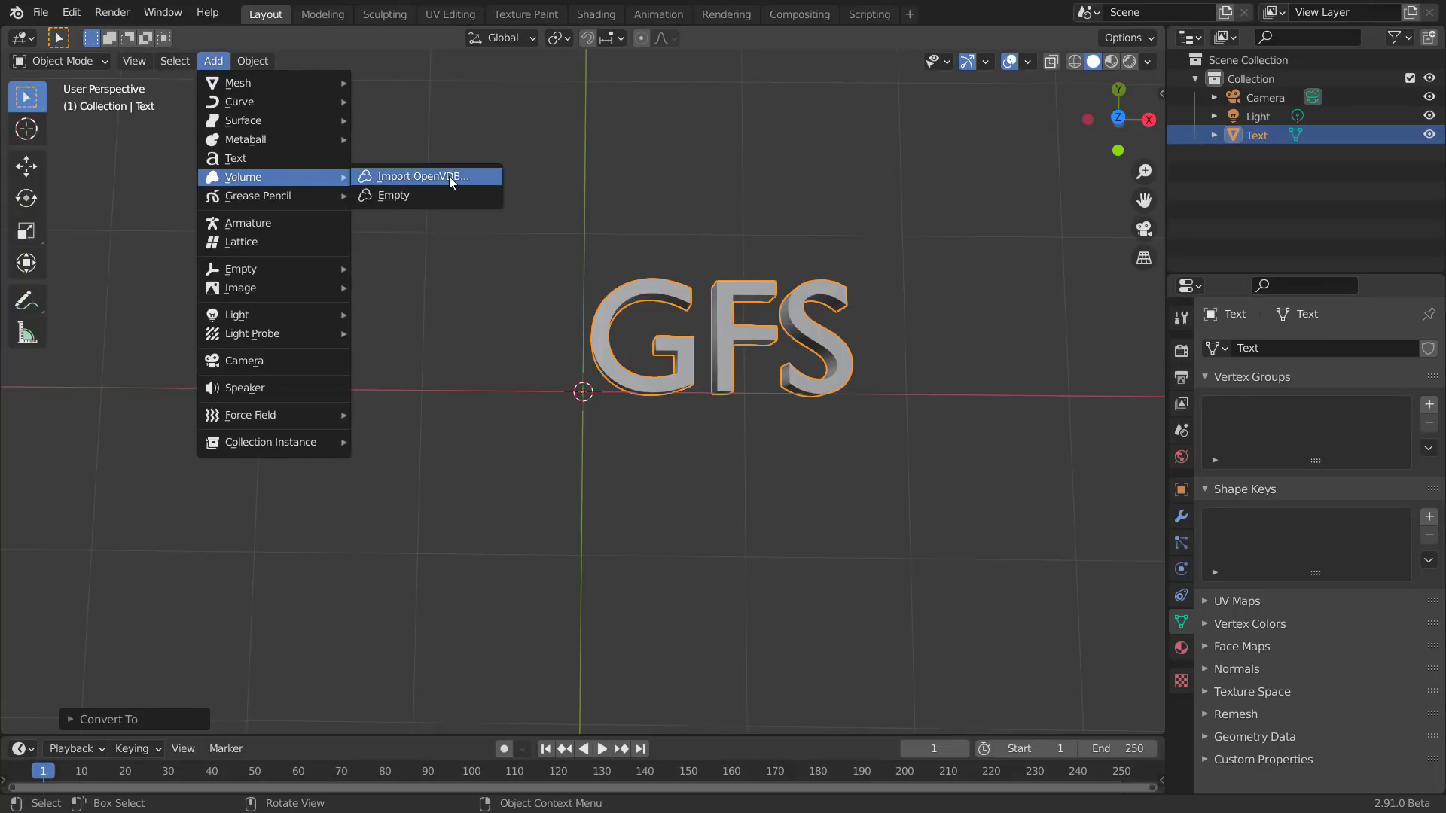
{"action": "left_click", "coordinate": [399, 197]}
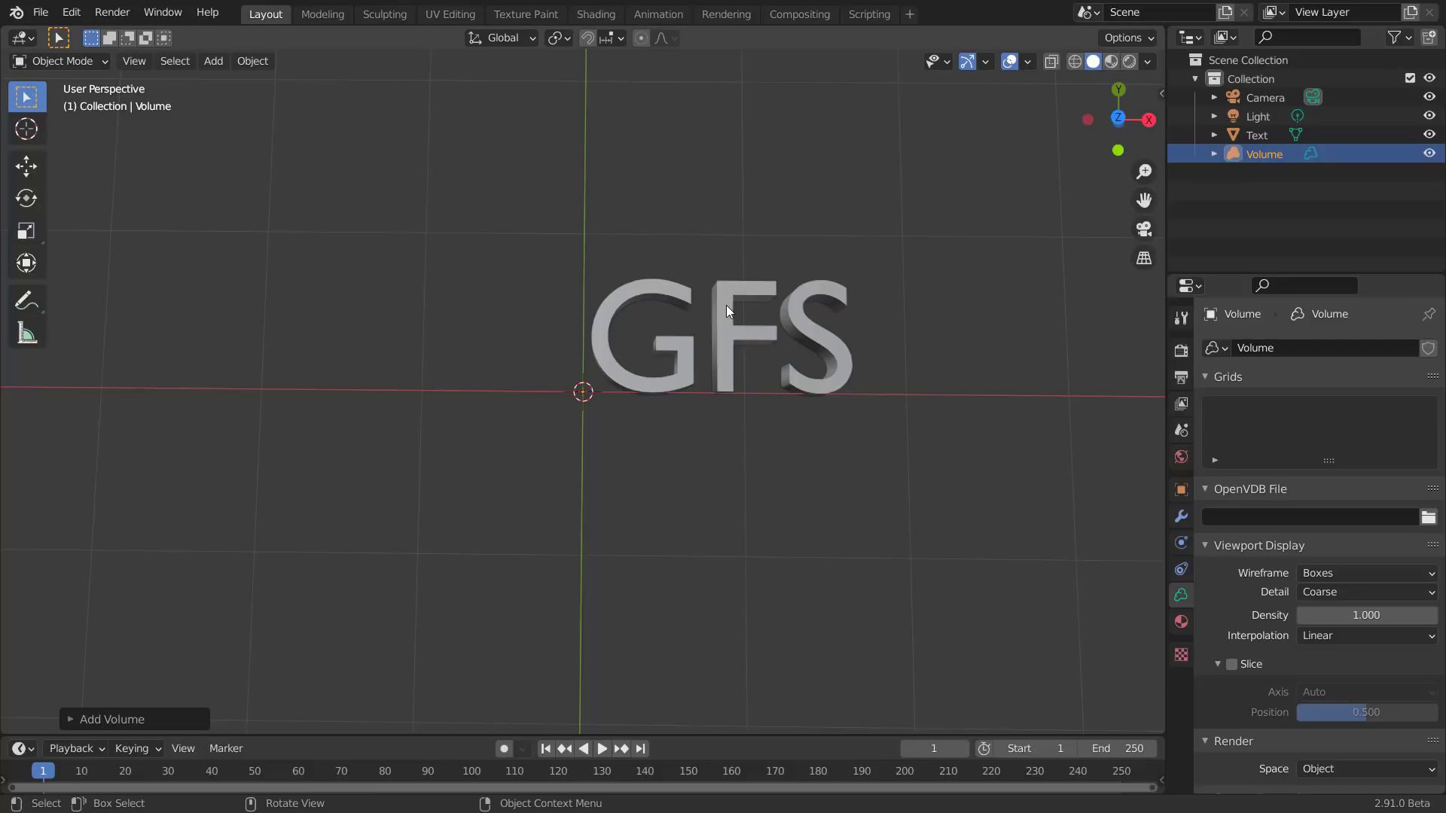
Add a Mesh to Volume modifier to the volume with the GFS text mesh as its source object
{"action": "left_click", "coordinate": [1181, 516]}
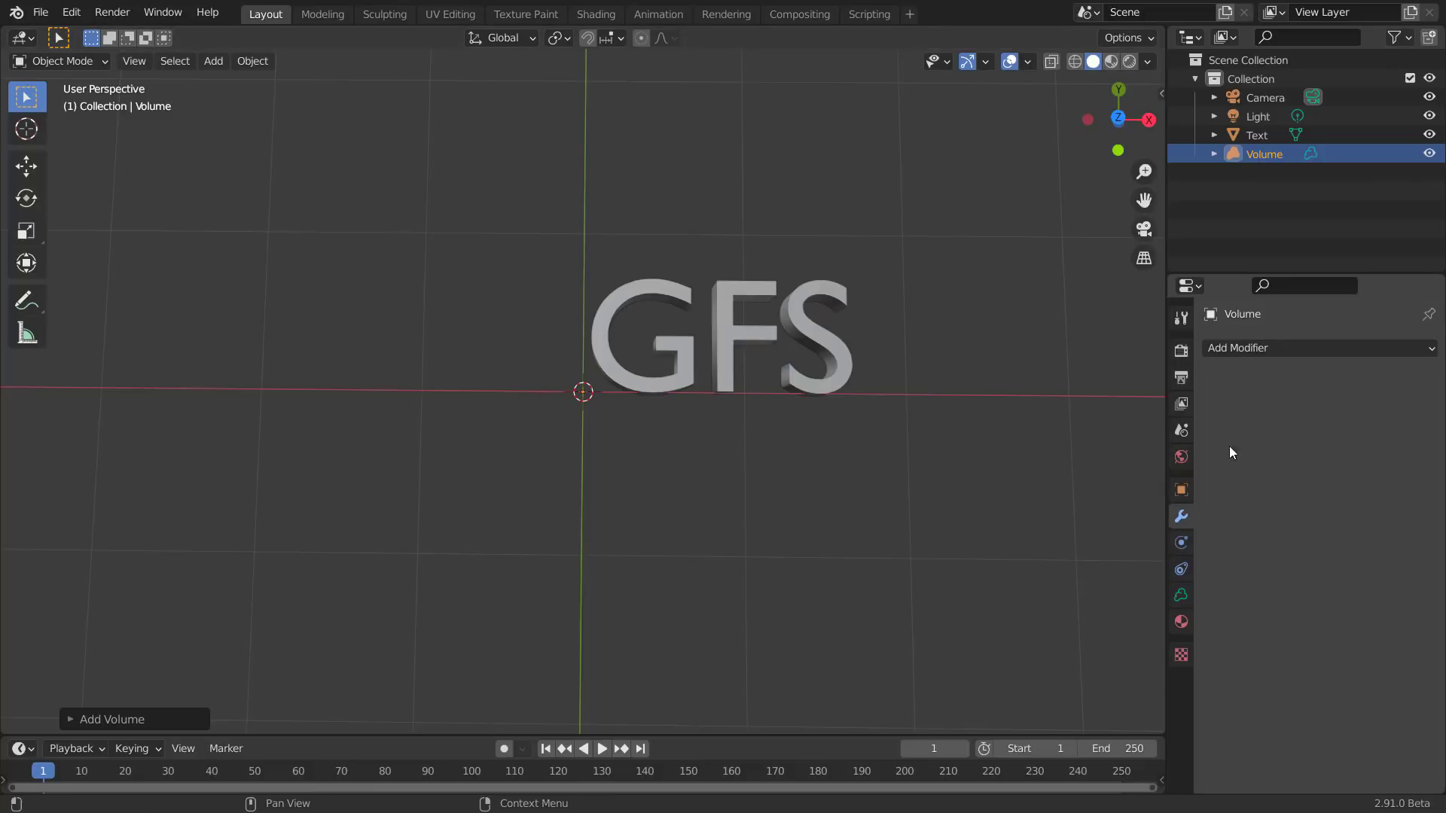
{"action": "left_click", "coordinate": [1284, 350]}
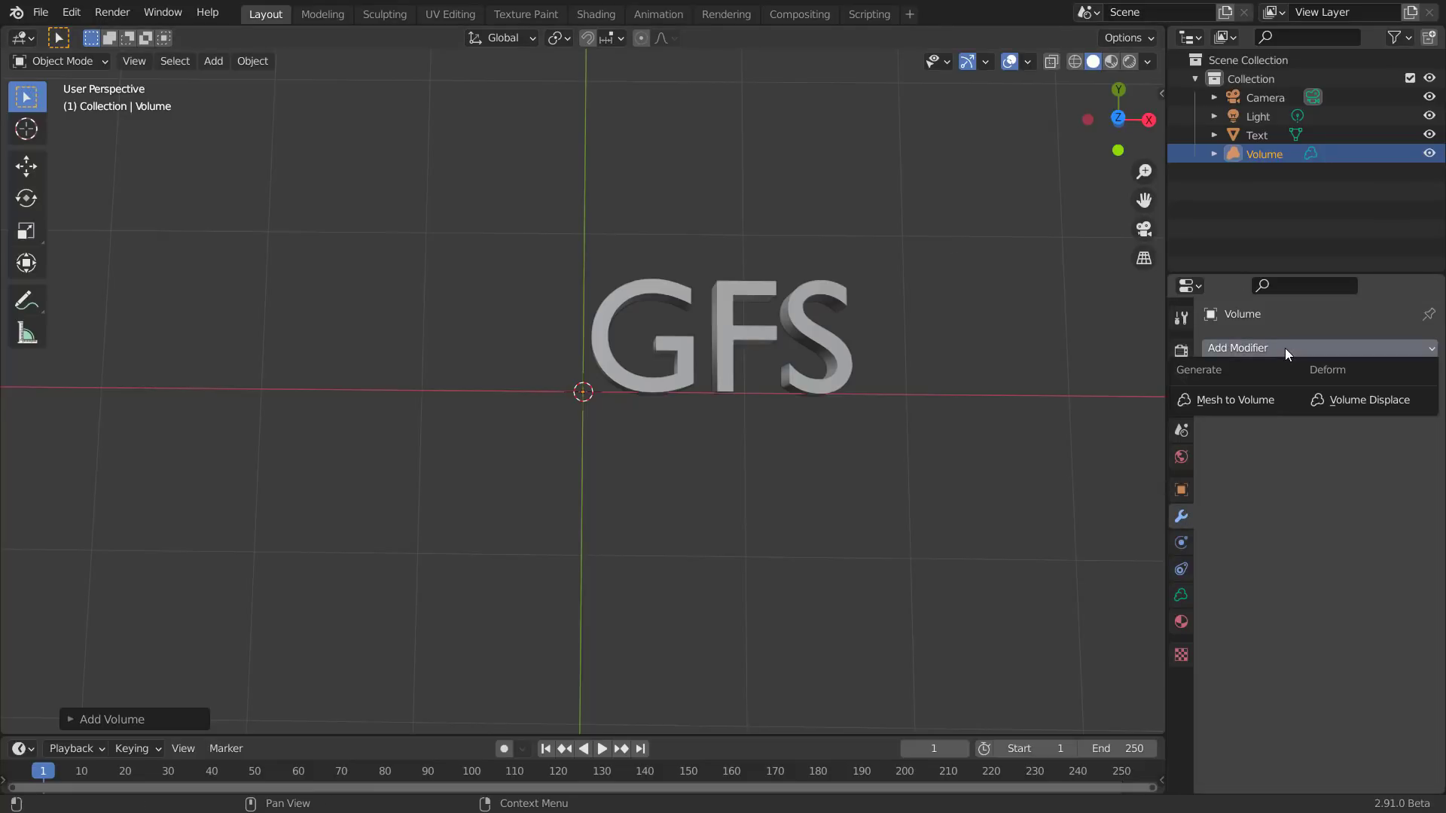
{"action": "left_click", "coordinate": [1246, 398]}
{"action": "left_click", "coordinate": [1426, 407]}
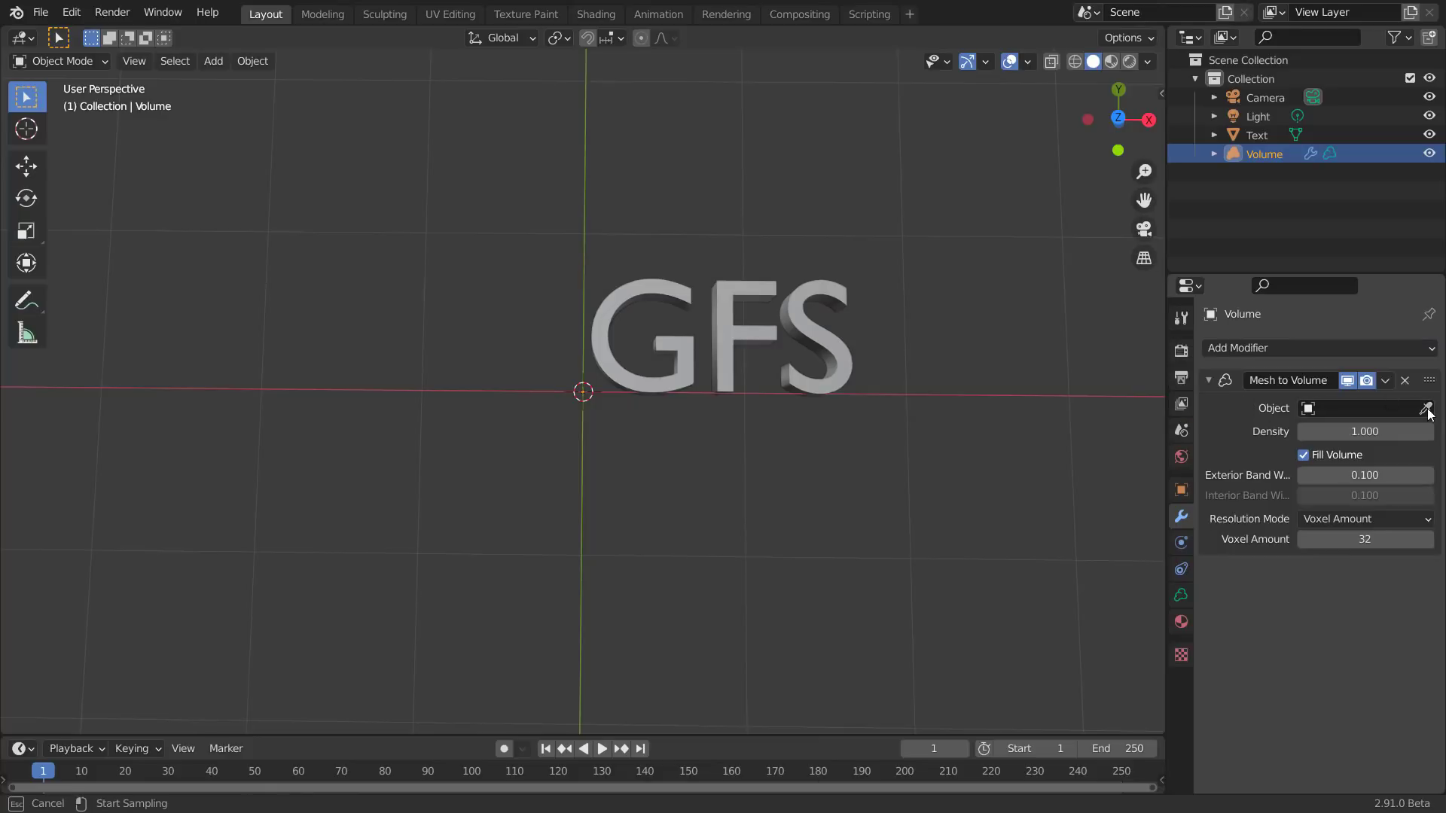
{"action": "left_click", "coordinate": [727, 322]}
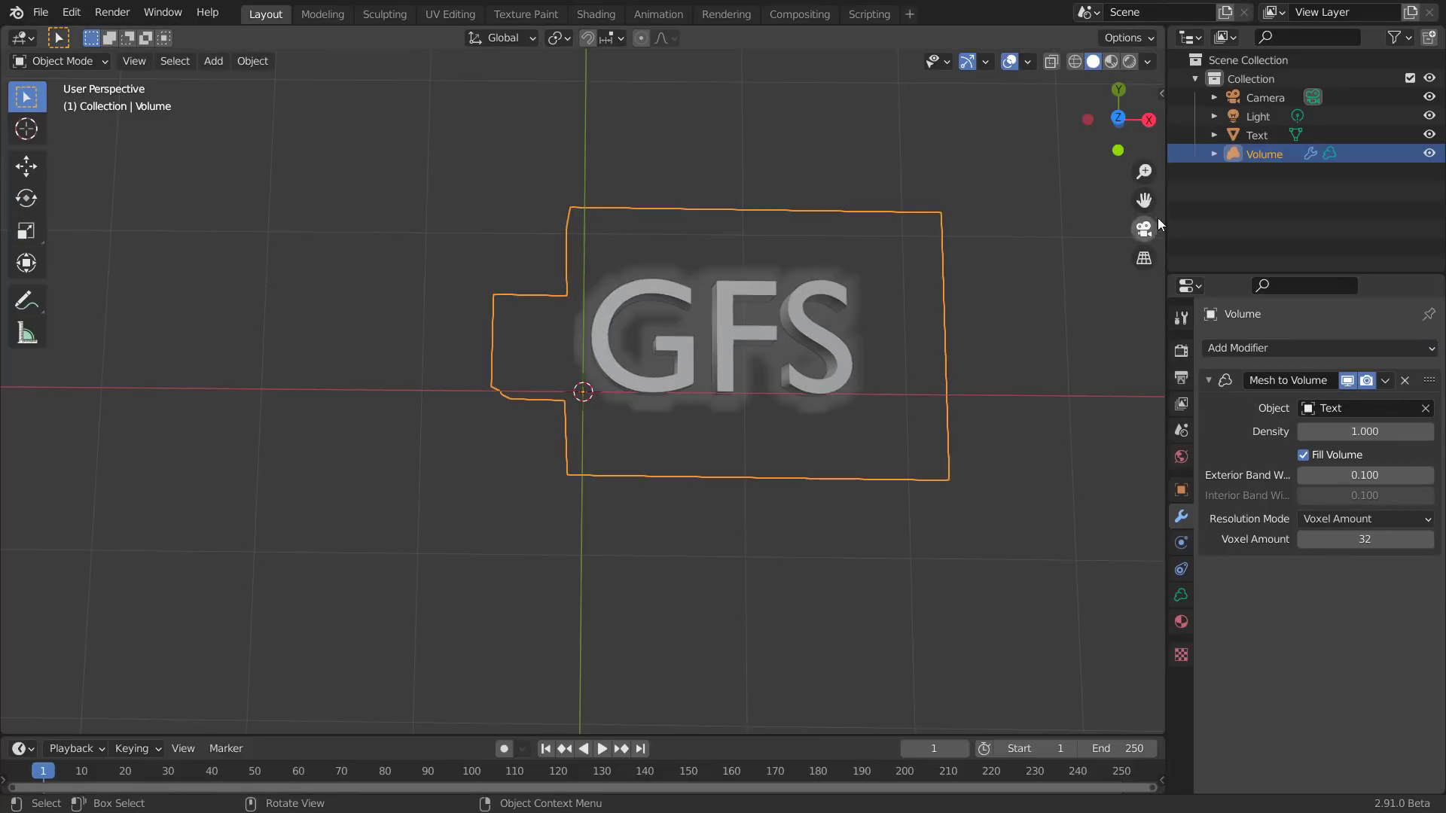
Hide the original text mesh in the viewport so the volume can be seen on its own
{"action": "left_click", "coordinate": [1428, 134]}
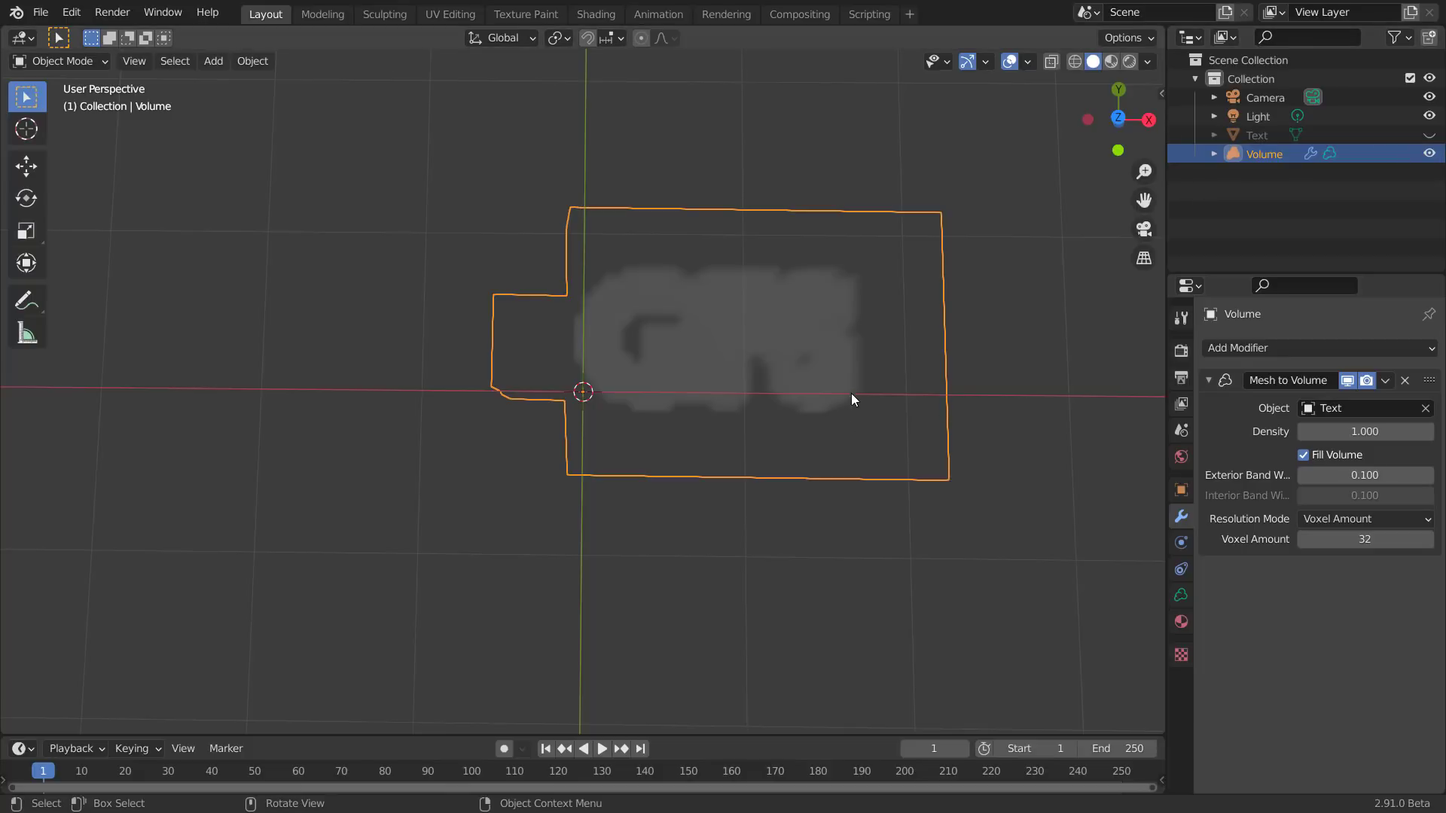
{"action": "scroll", "coordinate": [850, 391], "scroll_direction": "up", "scroll_amount": 4}
{"action": "middle_click_drag", "start_coordinate": [865, 412], "coordinate": [865, 376]}
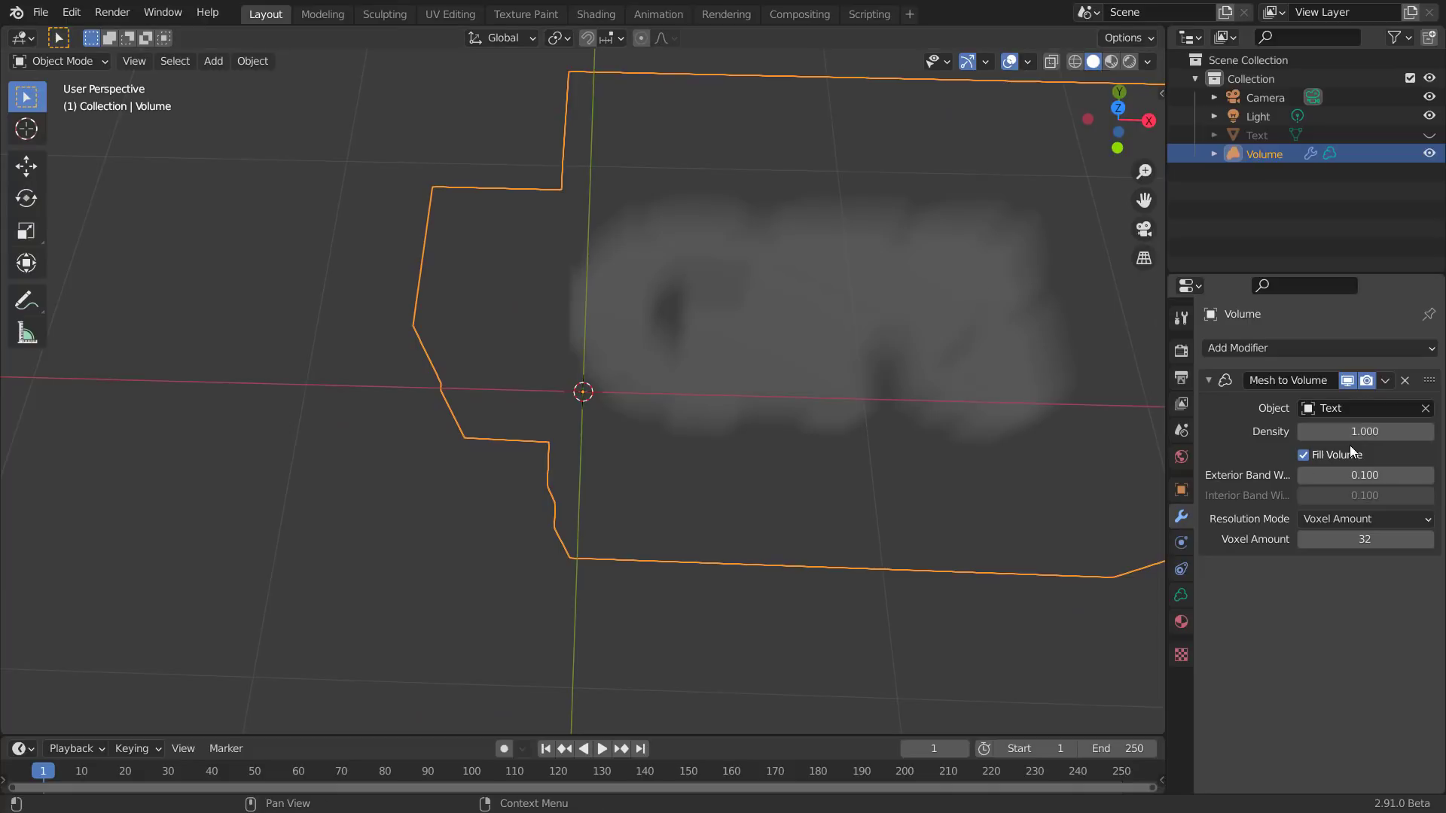
Set the Mesh to Volume modifier's Voxel Amount to 163, Density to 1.9 and Exterior Band Width to 0.01
{"action": "left_click_drag", "start_coordinate": [1353, 540], "coordinate": [1416, 540]}
{"action": "left_click_drag", "start_coordinate": [1364, 431], "coordinate": [1340, 475]}
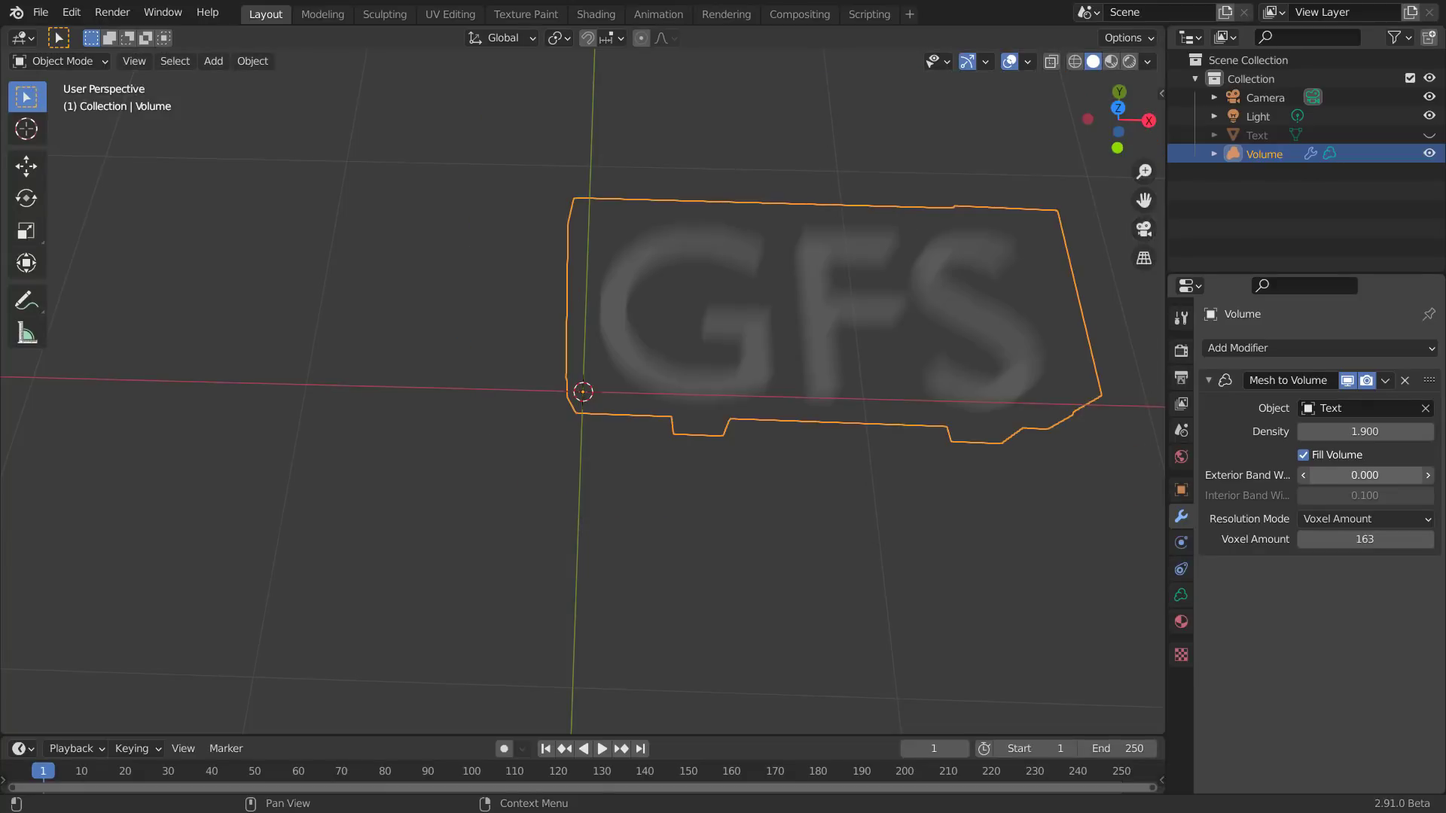
{"action": "left_click", "coordinate": [1343, 475]}
{"action": "type", "text": "0.0"}
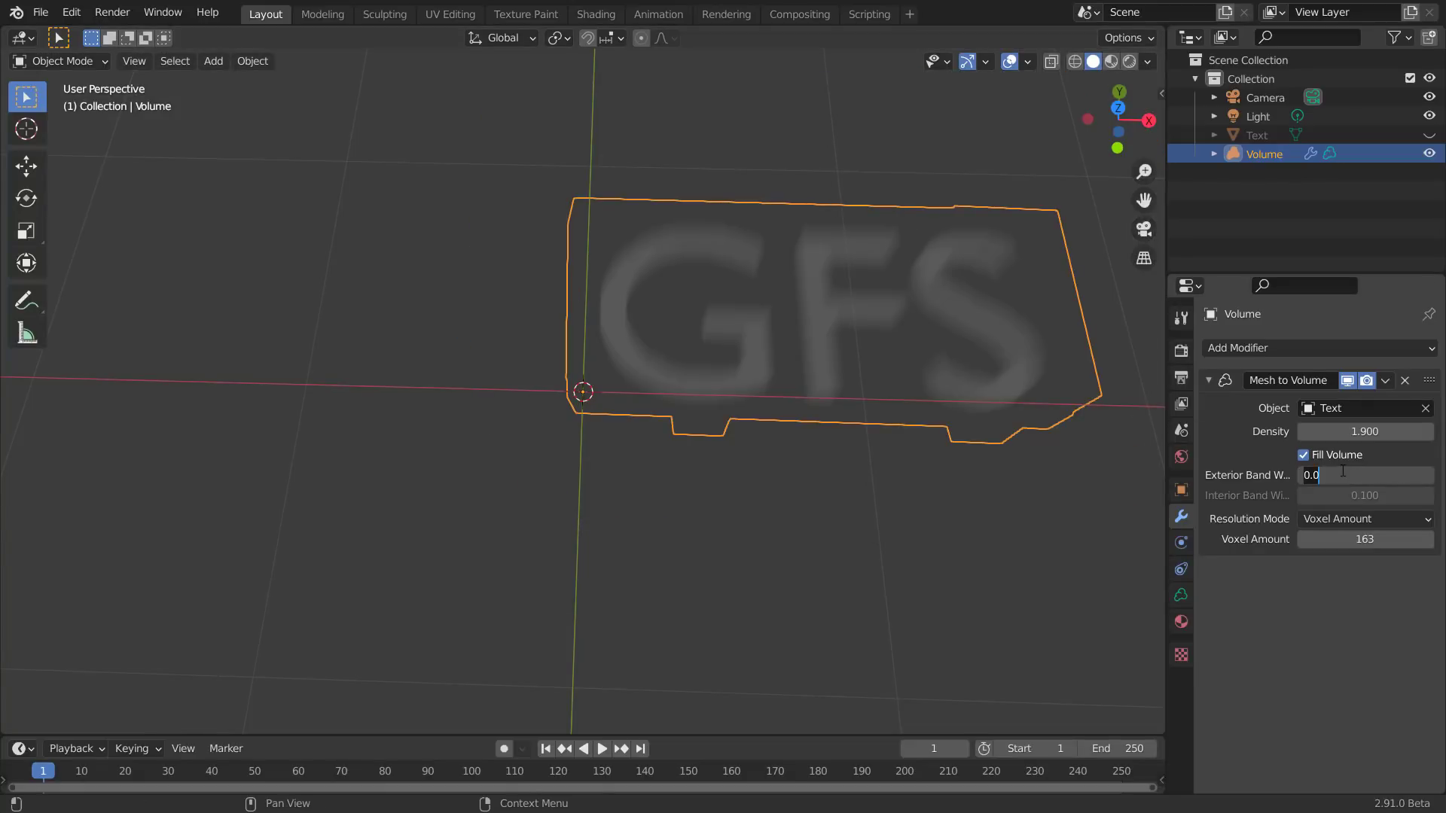
{"action": "type", "text": "1"}
{"action": "key", "text": "Return"}
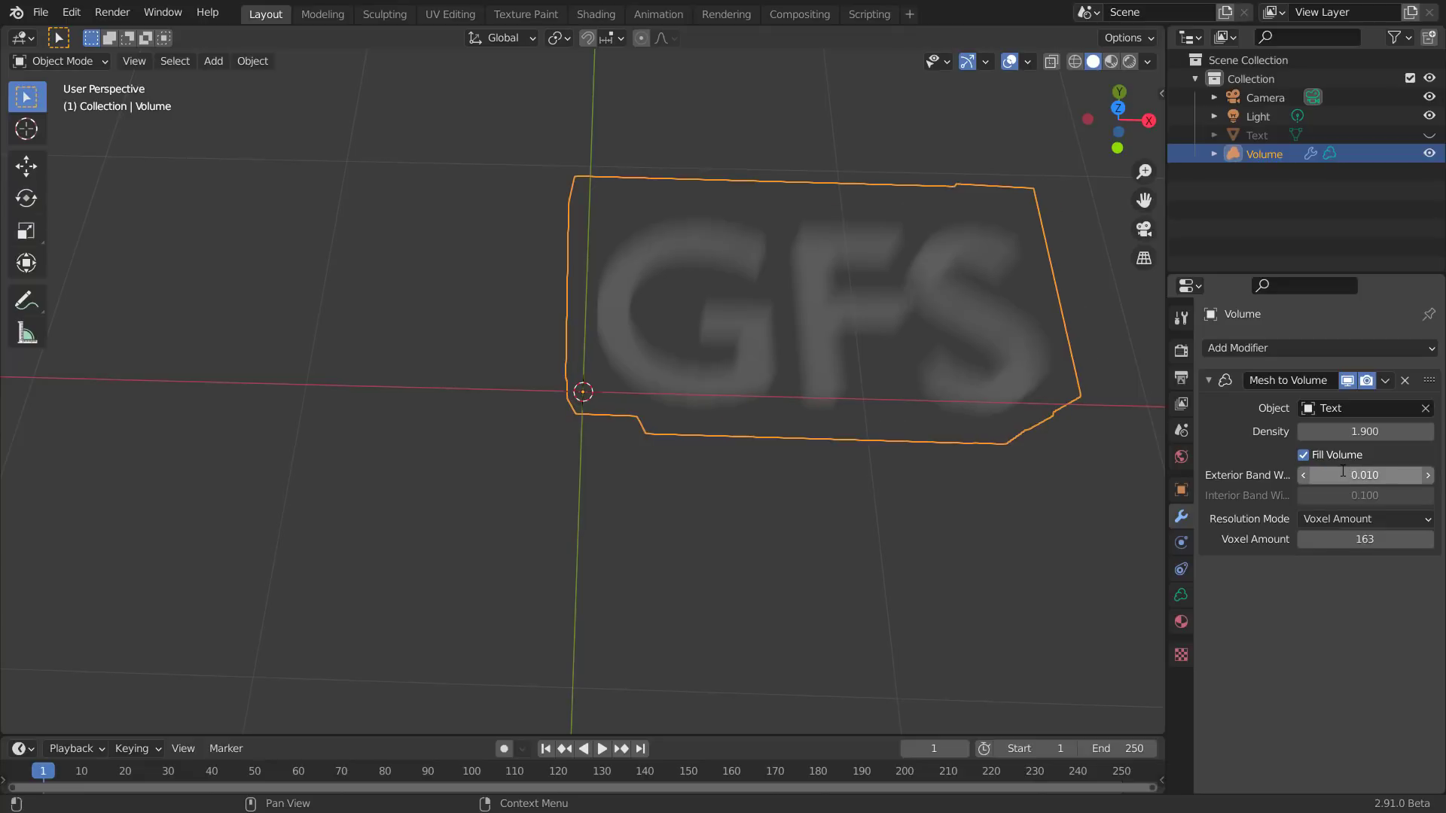
Give the volume a new material with nodes disabled and a blue Base Color
{"action": "middle_click_drag", "start_coordinate": [900, 410], "coordinate": [947, 323]}
{"action": "scroll", "coordinate": [942, 318], "scroll_direction": "up", "scroll_amount": 6}
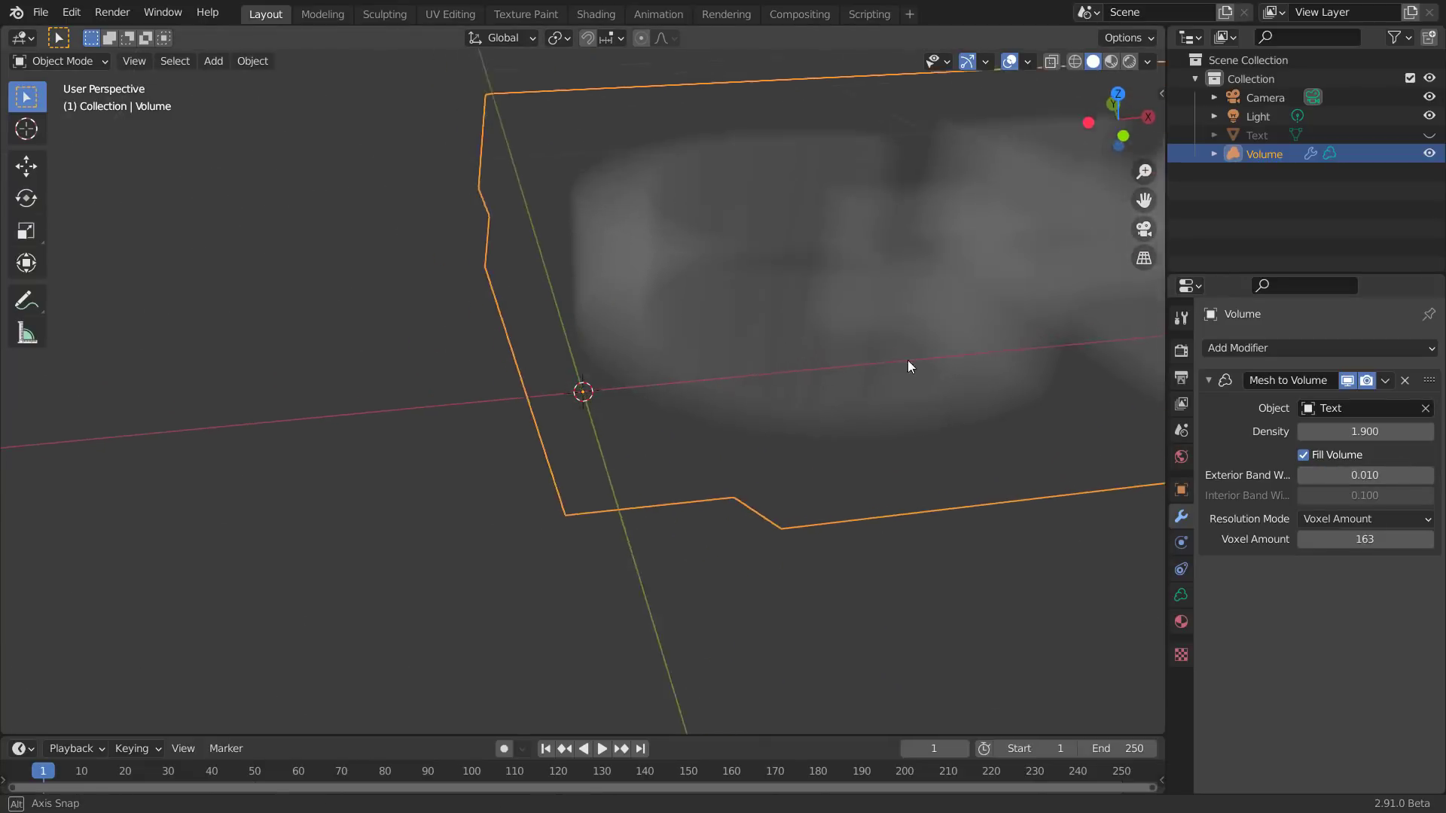
{"action": "scroll", "coordinate": [950, 367], "scroll_direction": "down", "scroll_amount": 3}
{"action": "middle_click_drag", "start_coordinate": [952, 360], "coordinate": [663, 536], "text": "shift"}
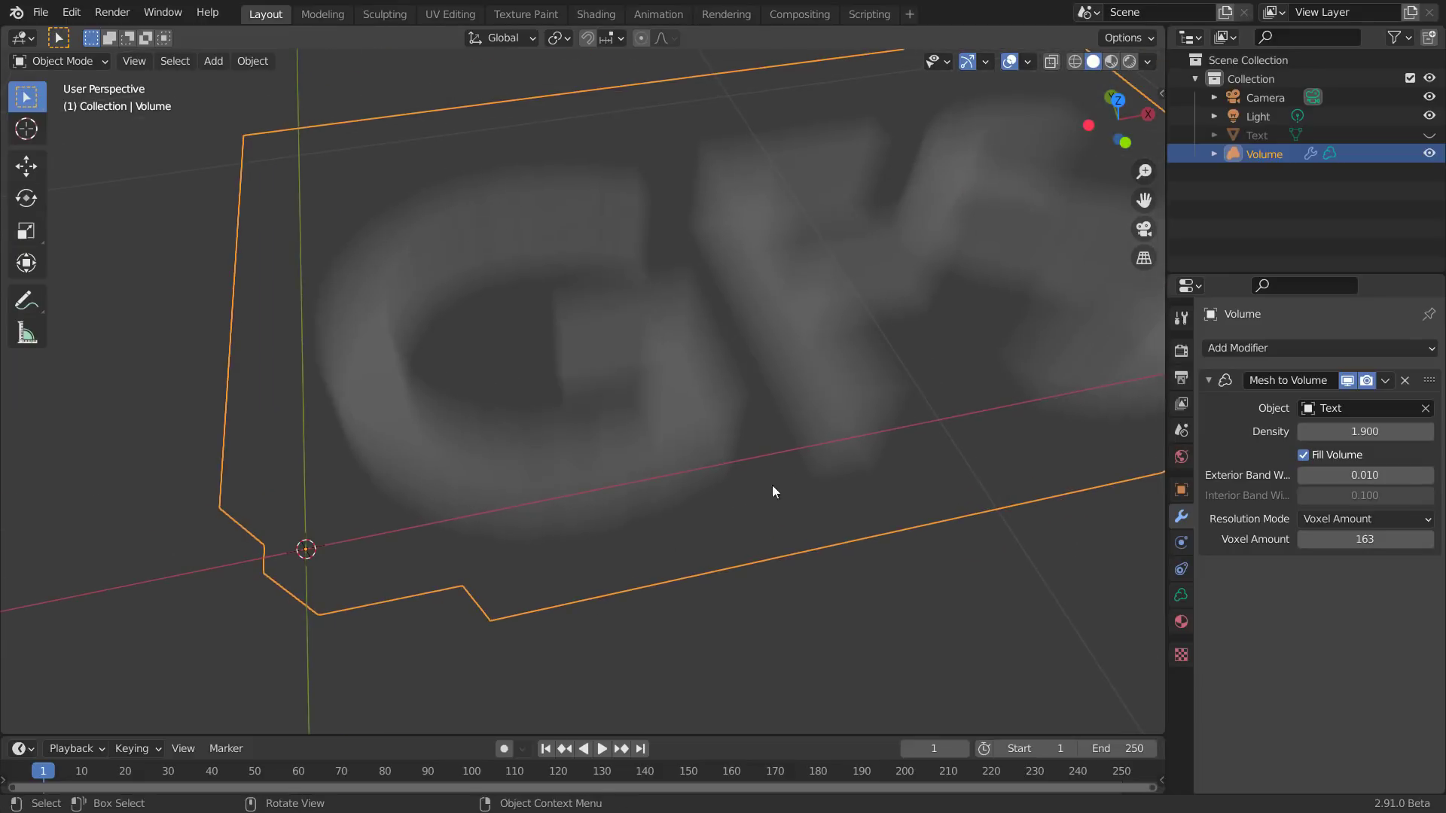
{"action": "scroll", "coordinate": [753, 482], "scroll_direction": "down", "scroll_amount": 3}
{"action": "middle_click_drag", "start_coordinate": [708, 485], "coordinate": [749, 477]}
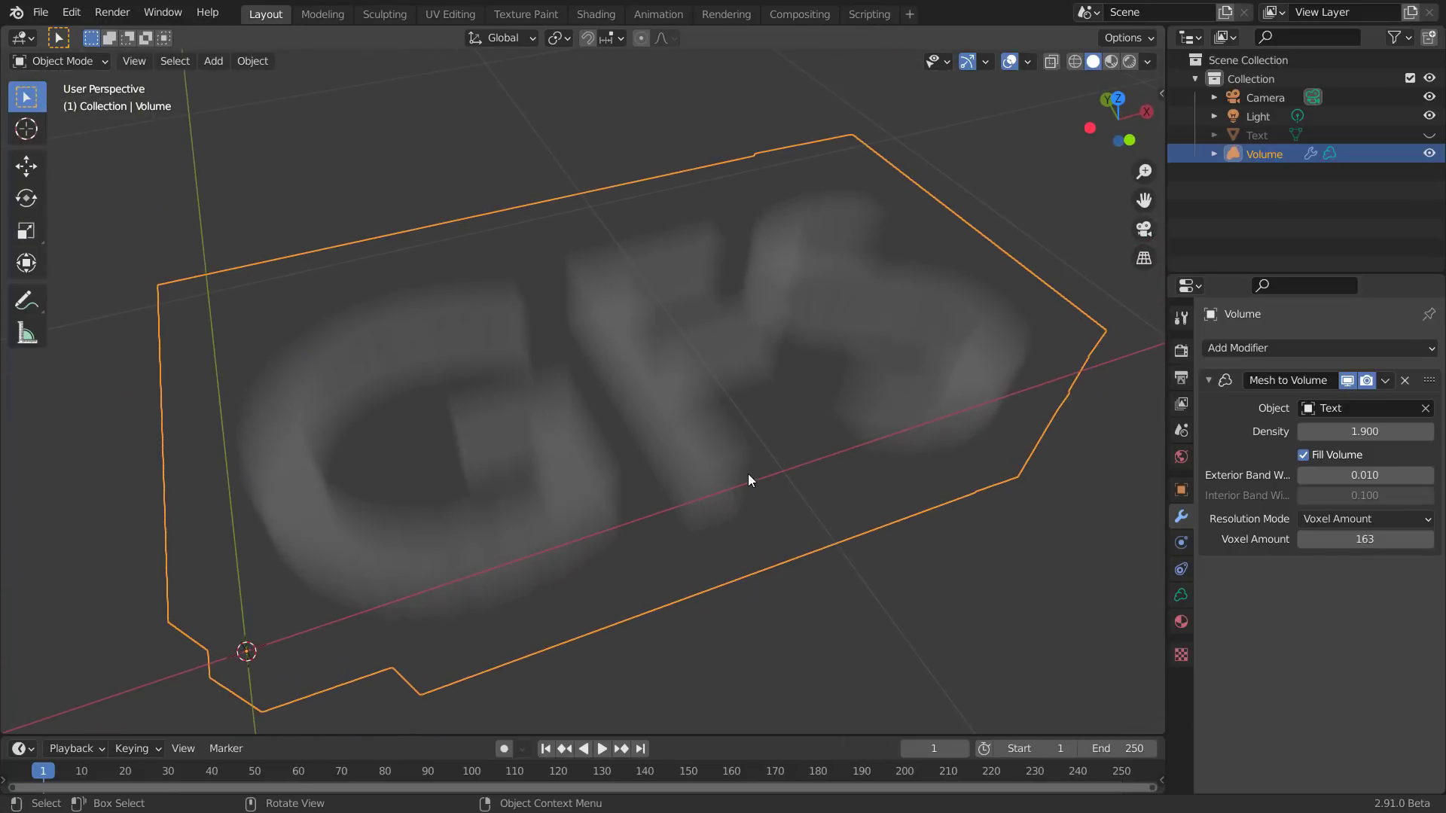
{"action": "left_click", "coordinate": [1186, 612]}
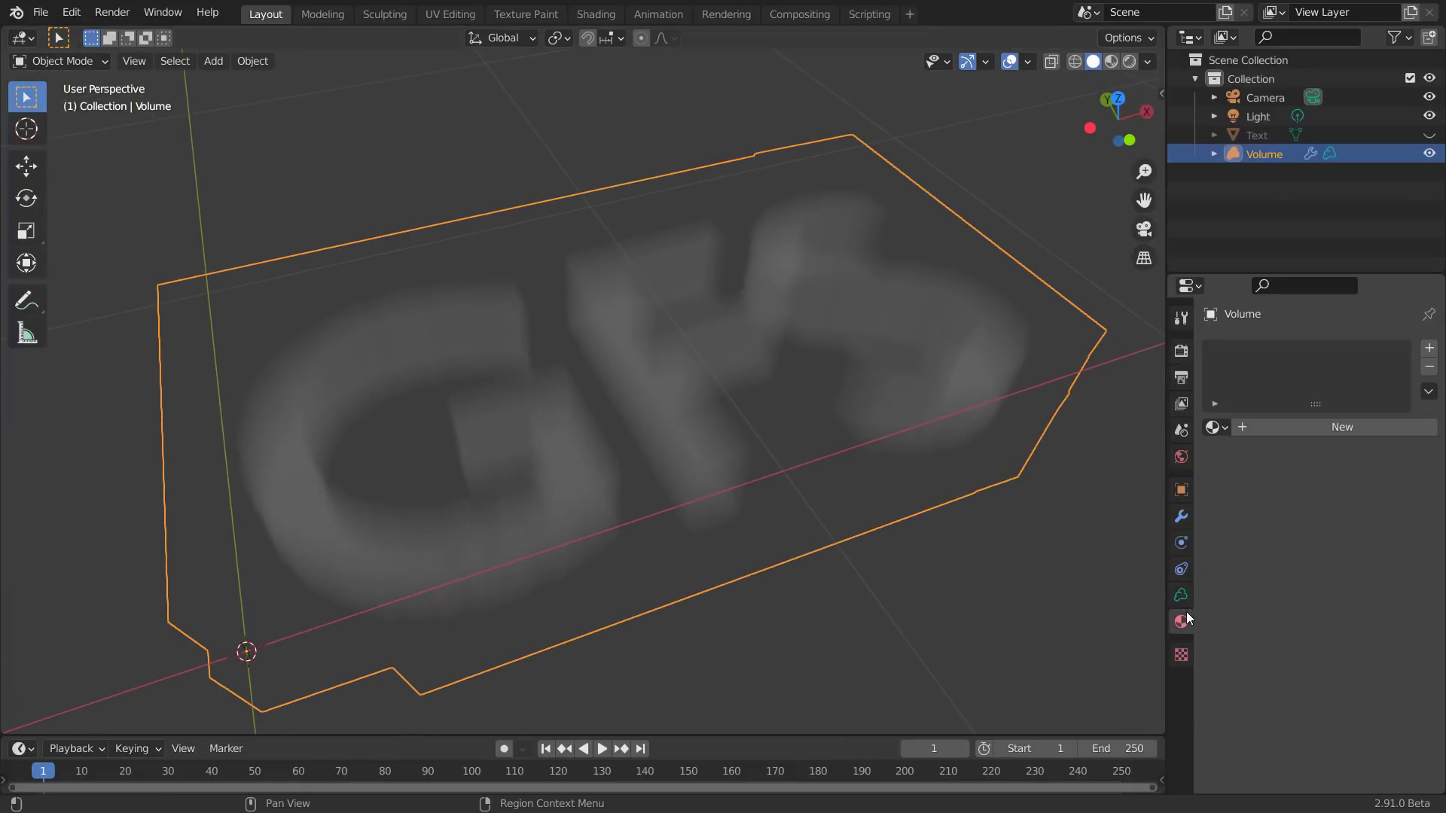
{"action": "left_click", "coordinate": [1322, 423]}
{"action": "left_click", "coordinate": [1334, 508]}
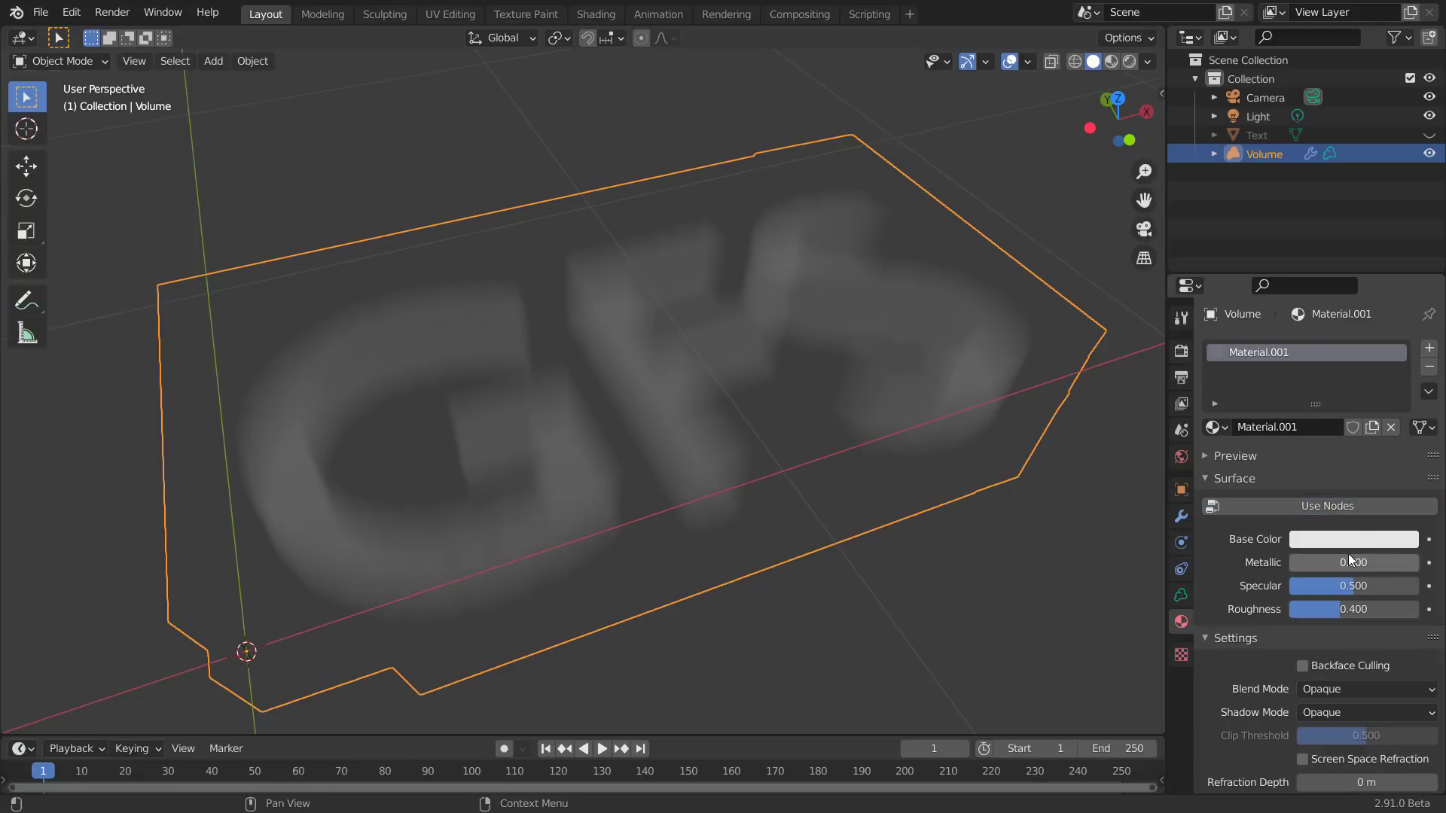
{"action": "left_click", "coordinate": [1353, 539]}
{"action": "left_click", "coordinate": [1380, 300]}
{"action": "middle_click_drag", "start_coordinate": [892, 504], "coordinate": [736, 532]}
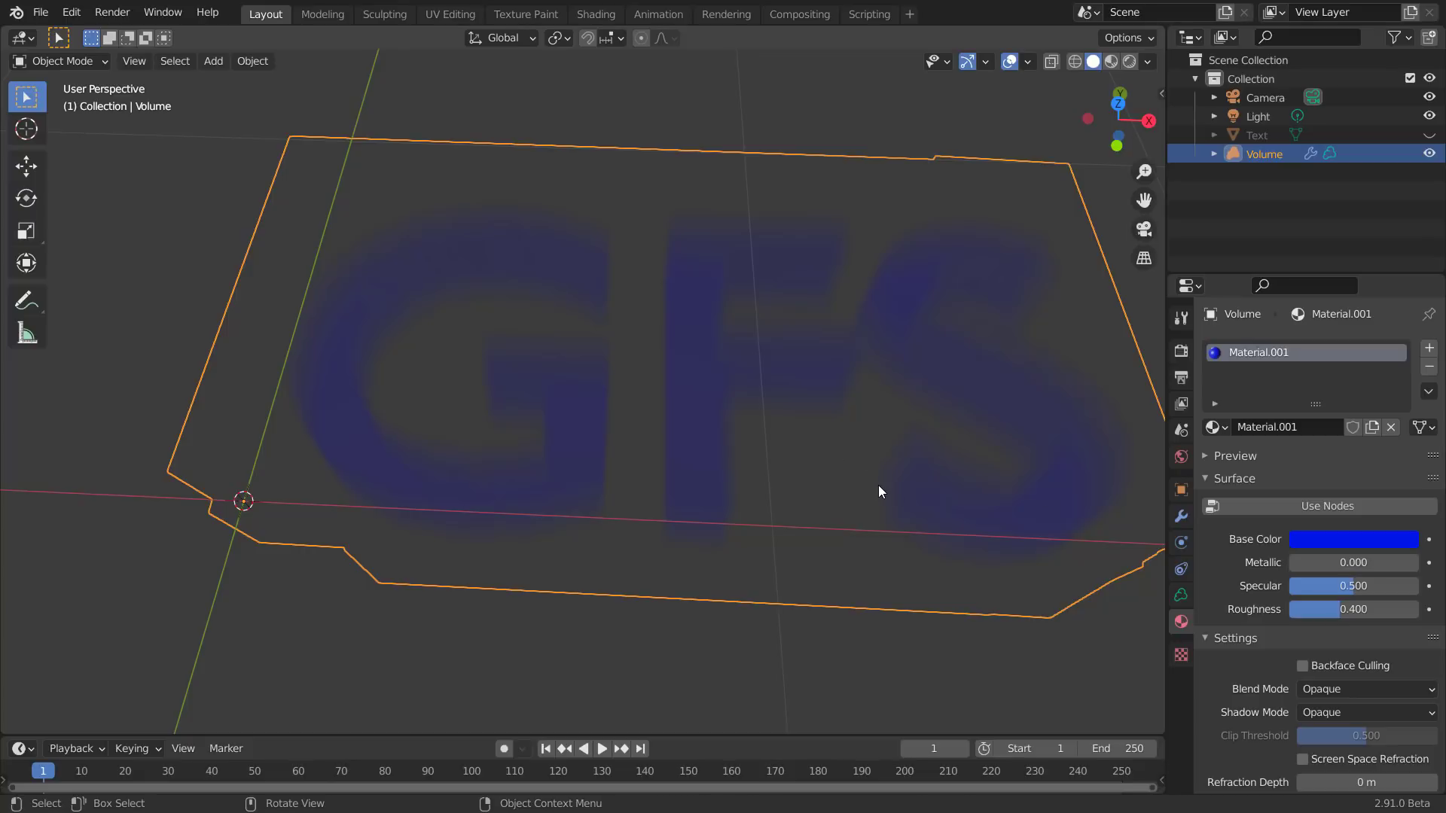
{"action": "middle_click_drag", "start_coordinate": [866, 477], "coordinate": [765, 473]}
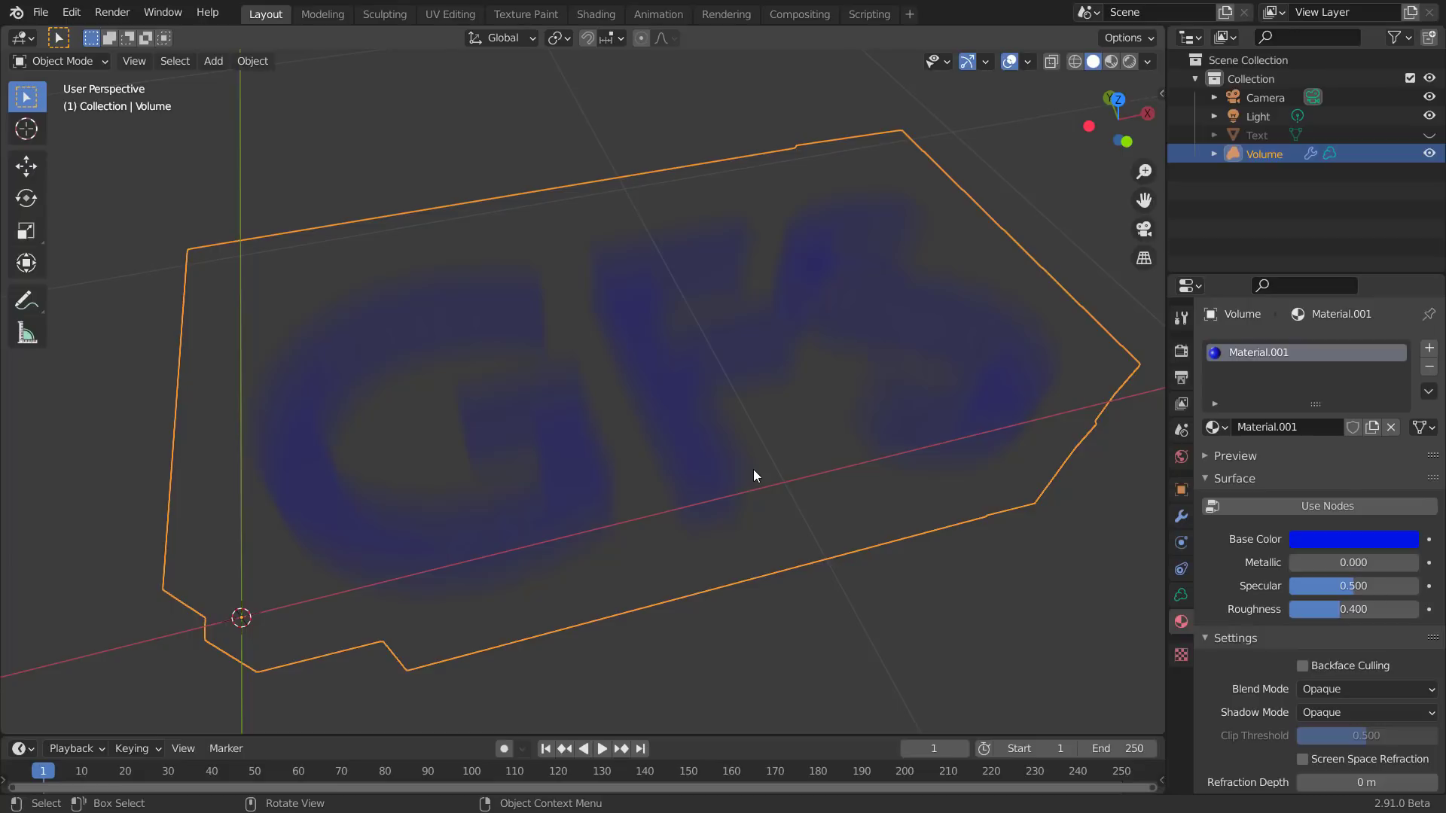
Switch to the browser, skim the Blender 2.91 release notes sections in full screen, and return to the volume in Blender
{"action": "key", "text": "alt+Tab"}
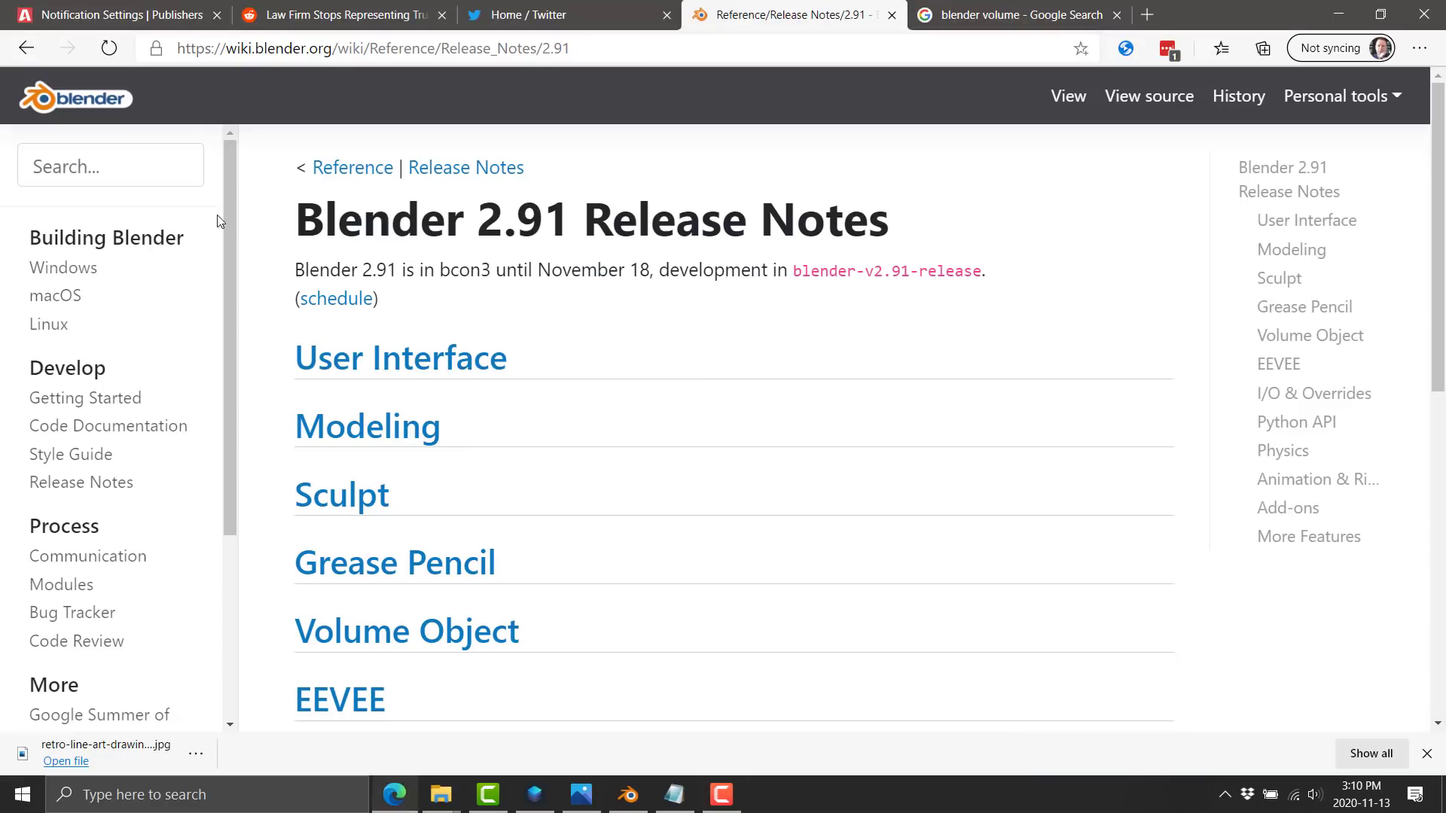
{"action": "key", "text": "F11"}
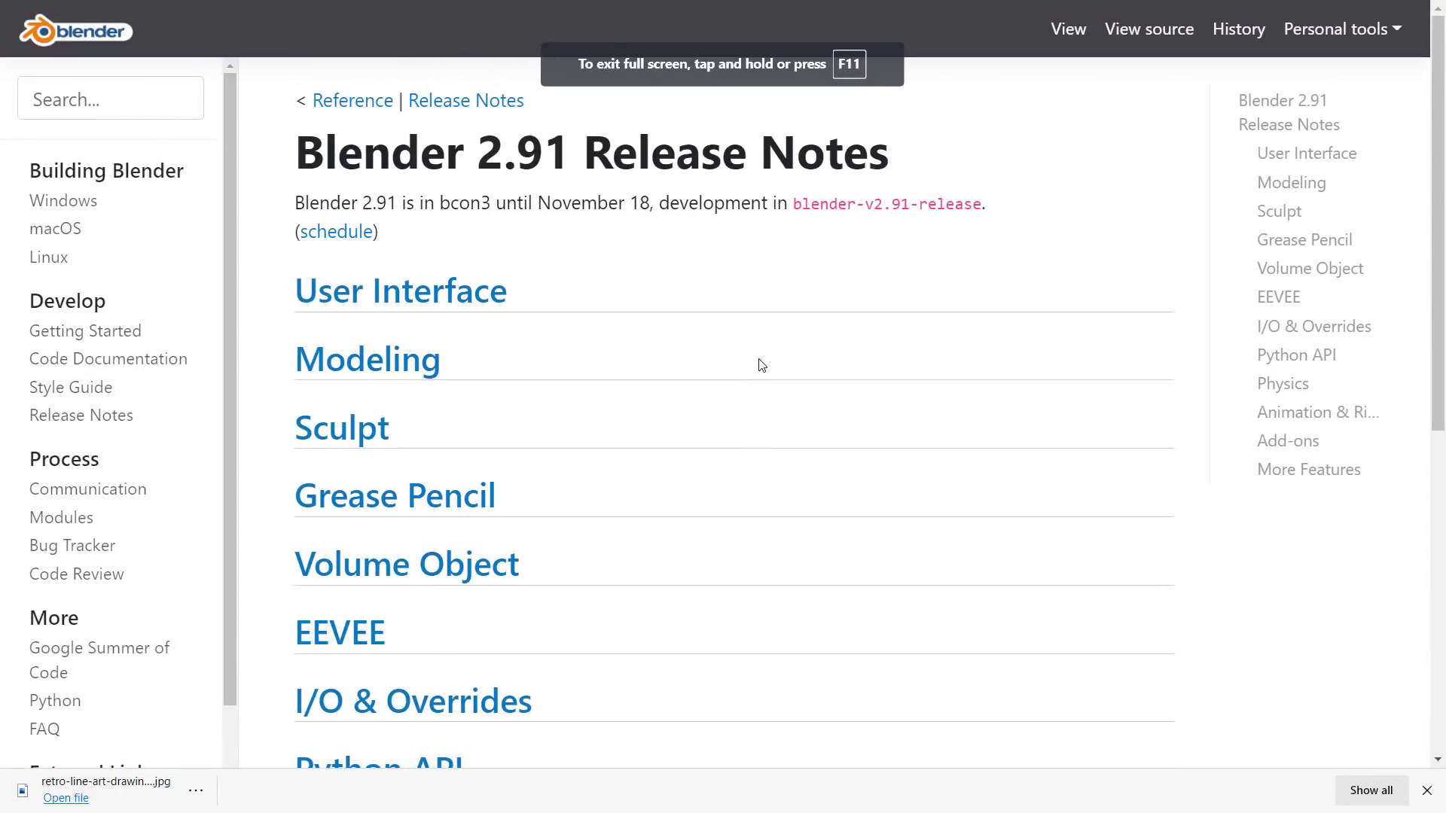
{"action": "scroll", "coordinate": [761, 365], "scroll_direction": "down", "scroll_amount": 7}
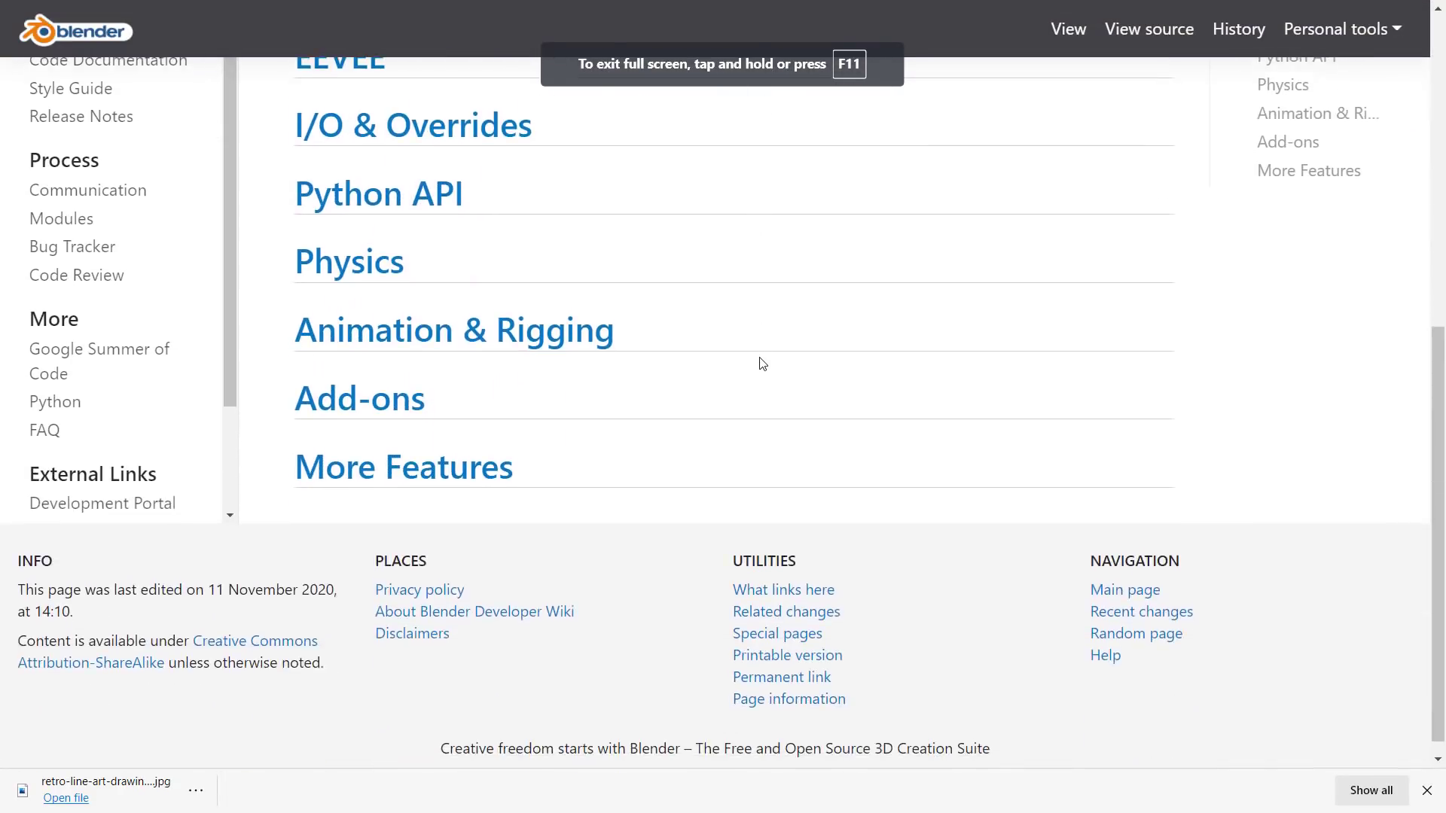
{"action": "scroll", "coordinate": [762, 365], "scroll_direction": "up", "scroll_amount": 10}
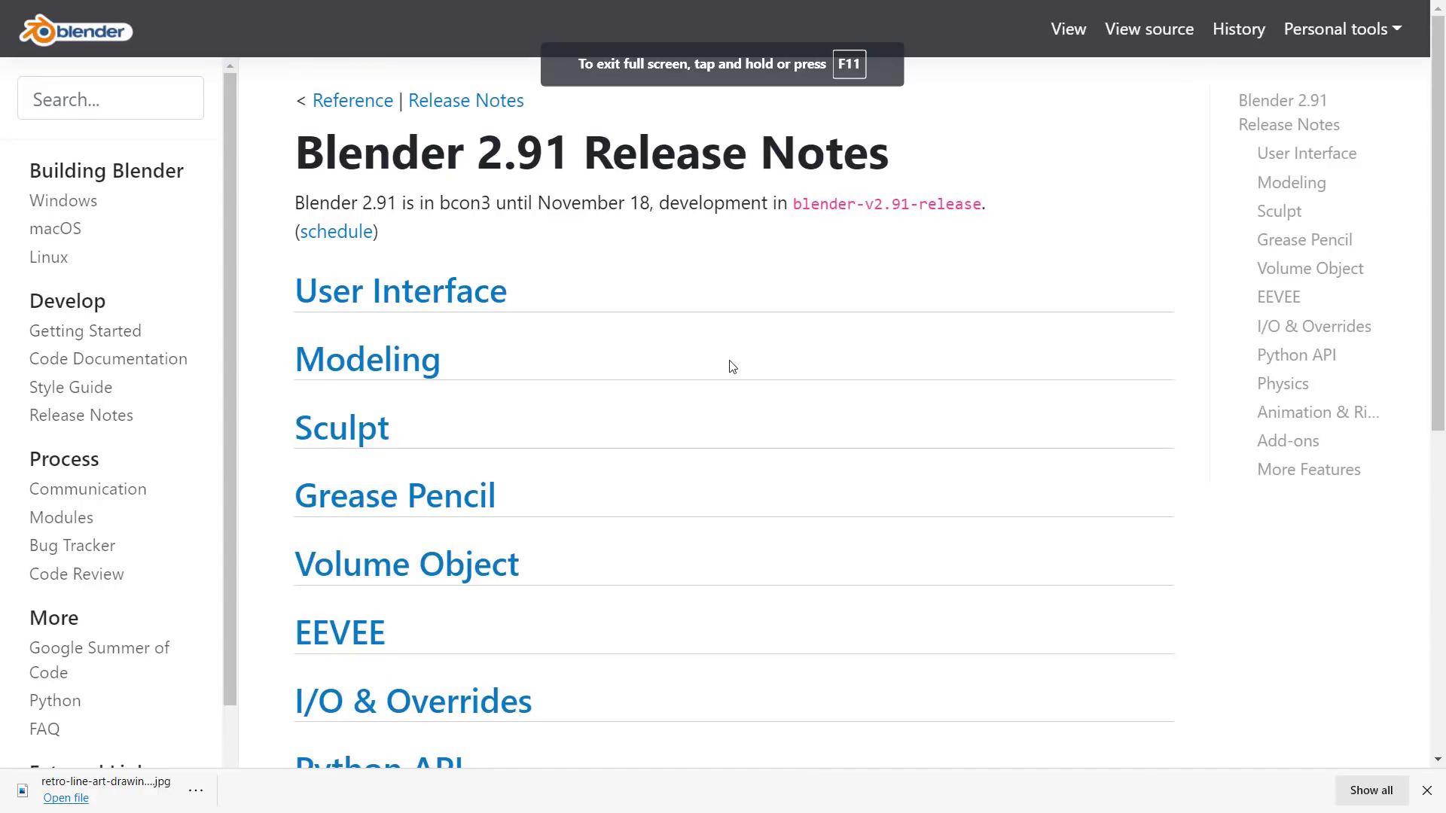
{"action": "key", "text": "alt+Tab"}
{"action": "key", "text": "Tab"}
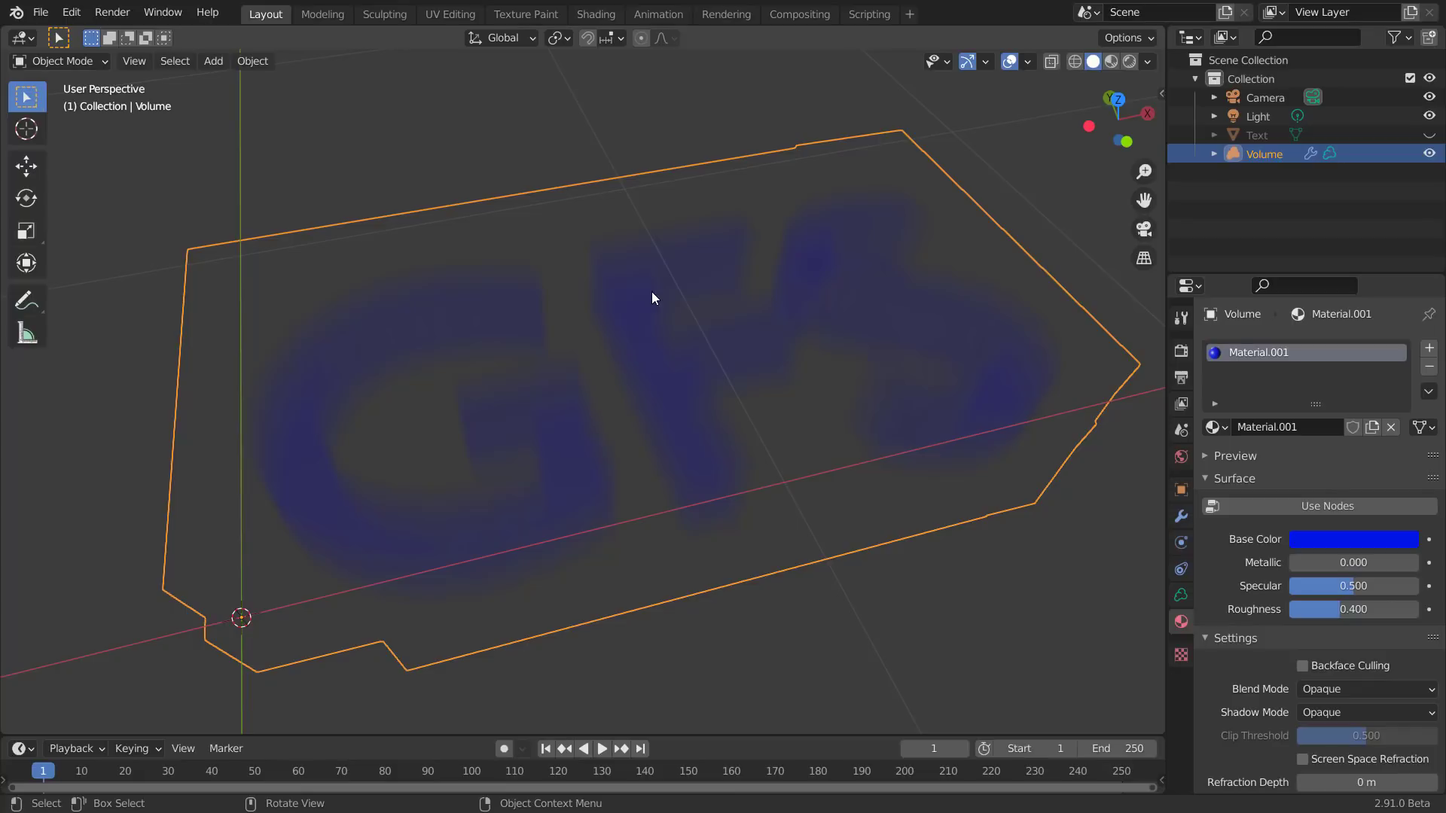
{"action": "middle_click_drag", "start_coordinate": [704, 314], "coordinate": [743, 293]}
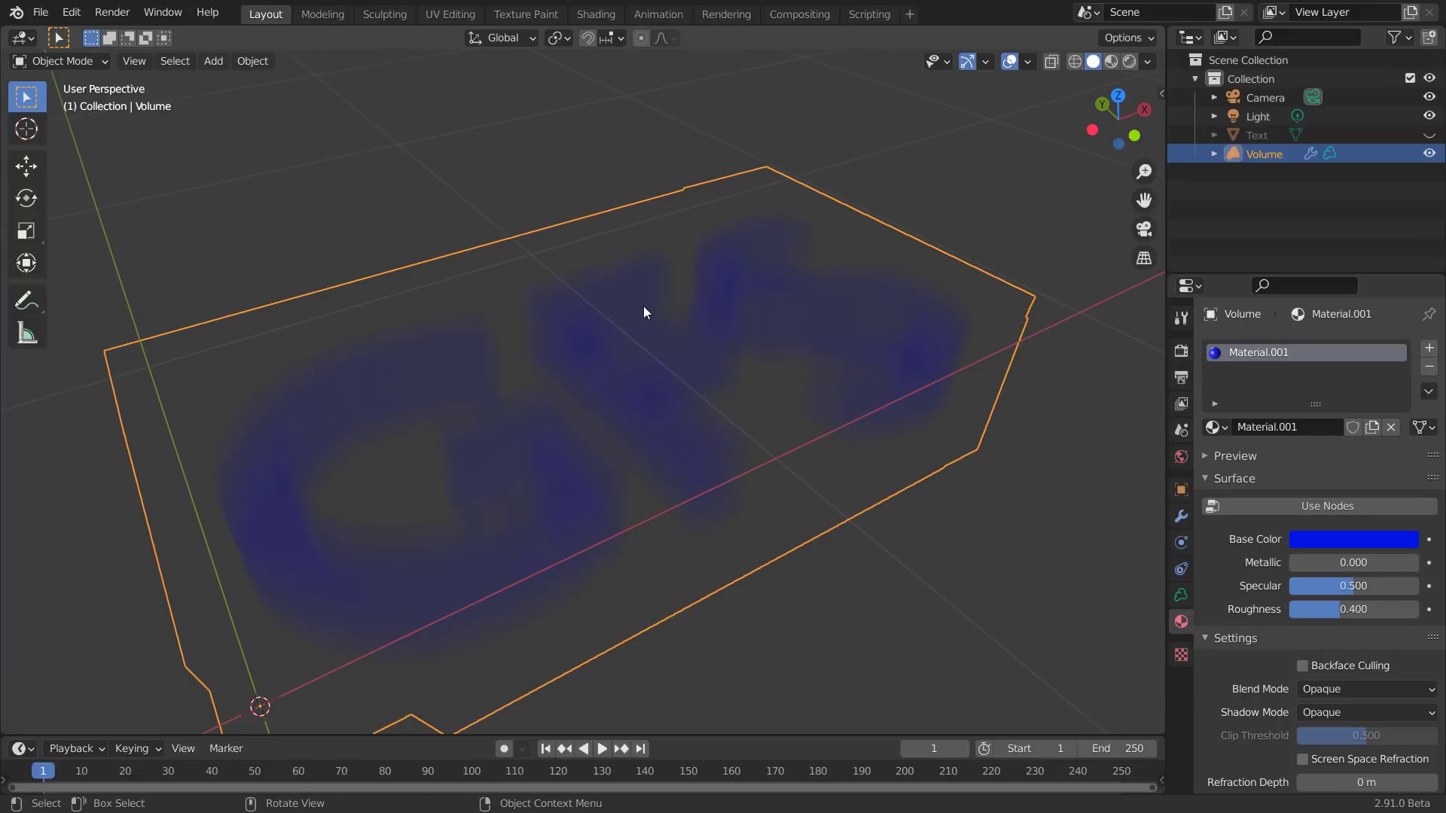